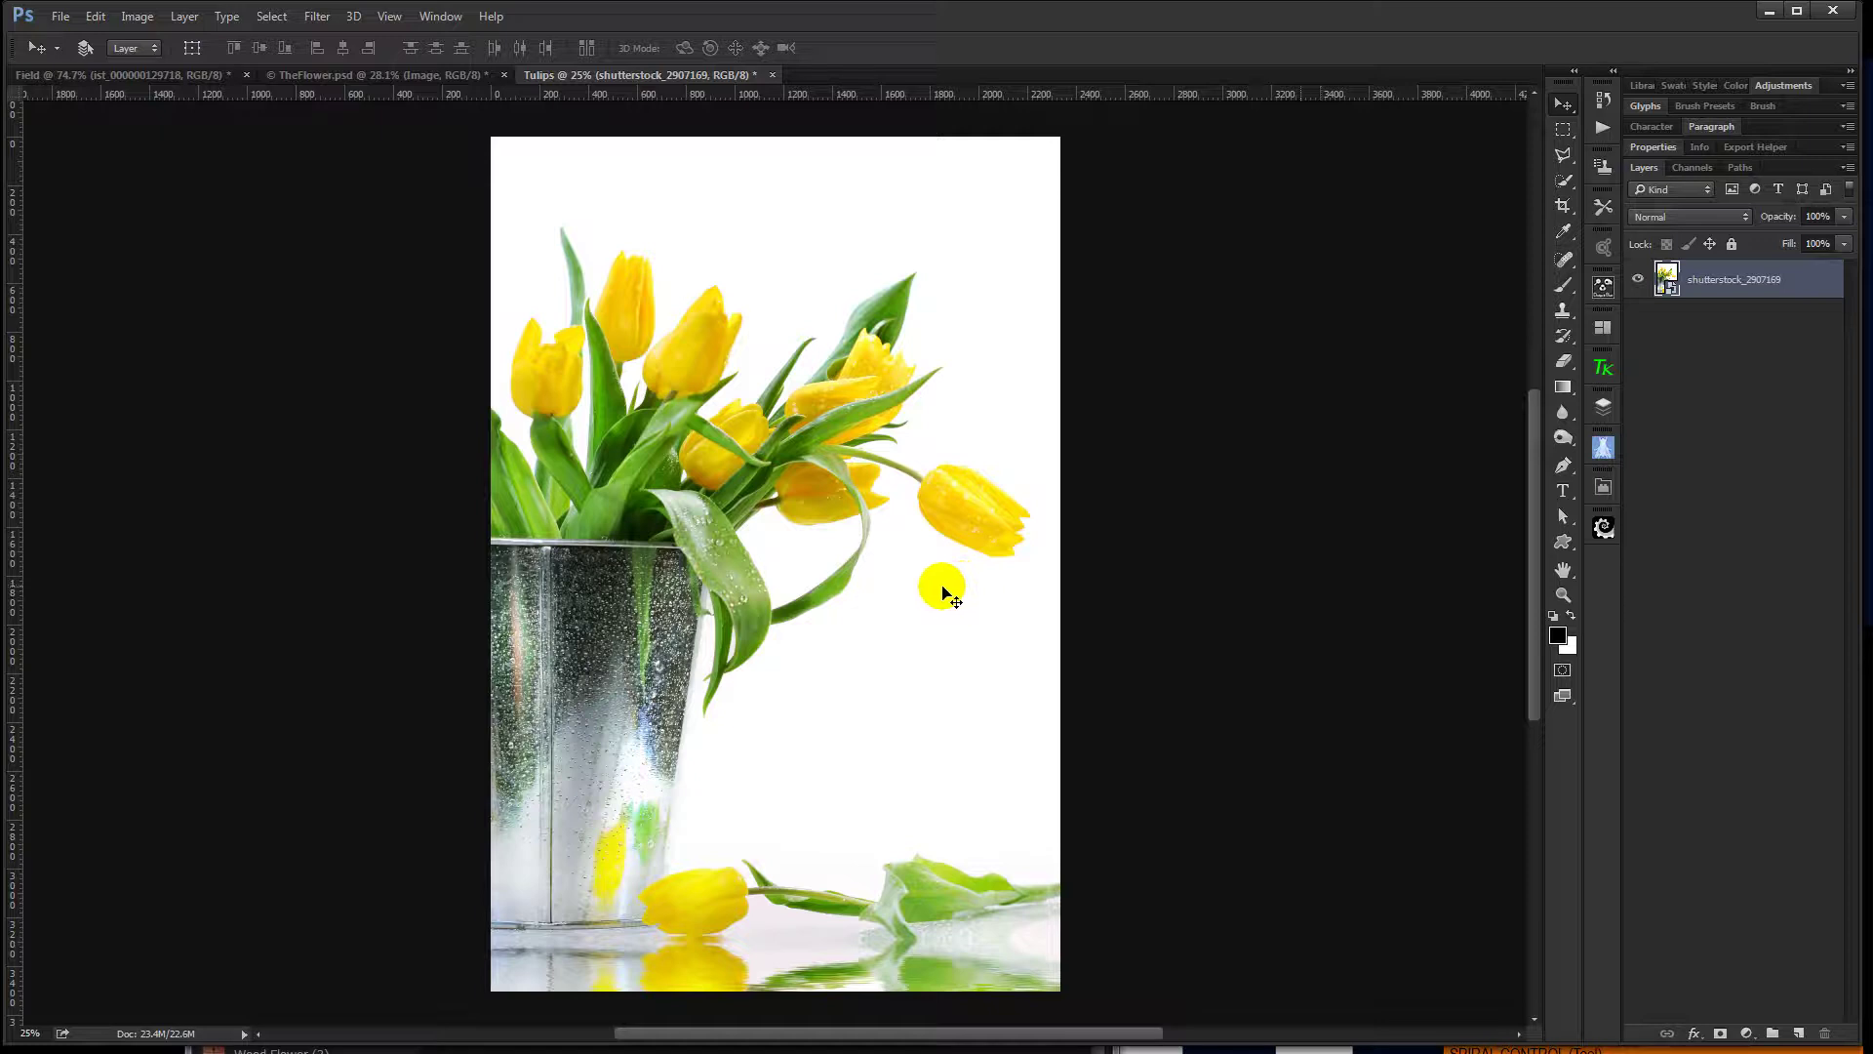
Crop outward to extend the canvas beyond the tulip photo's right edge into a roughly square format.
{"action": "key", "text": "c"}
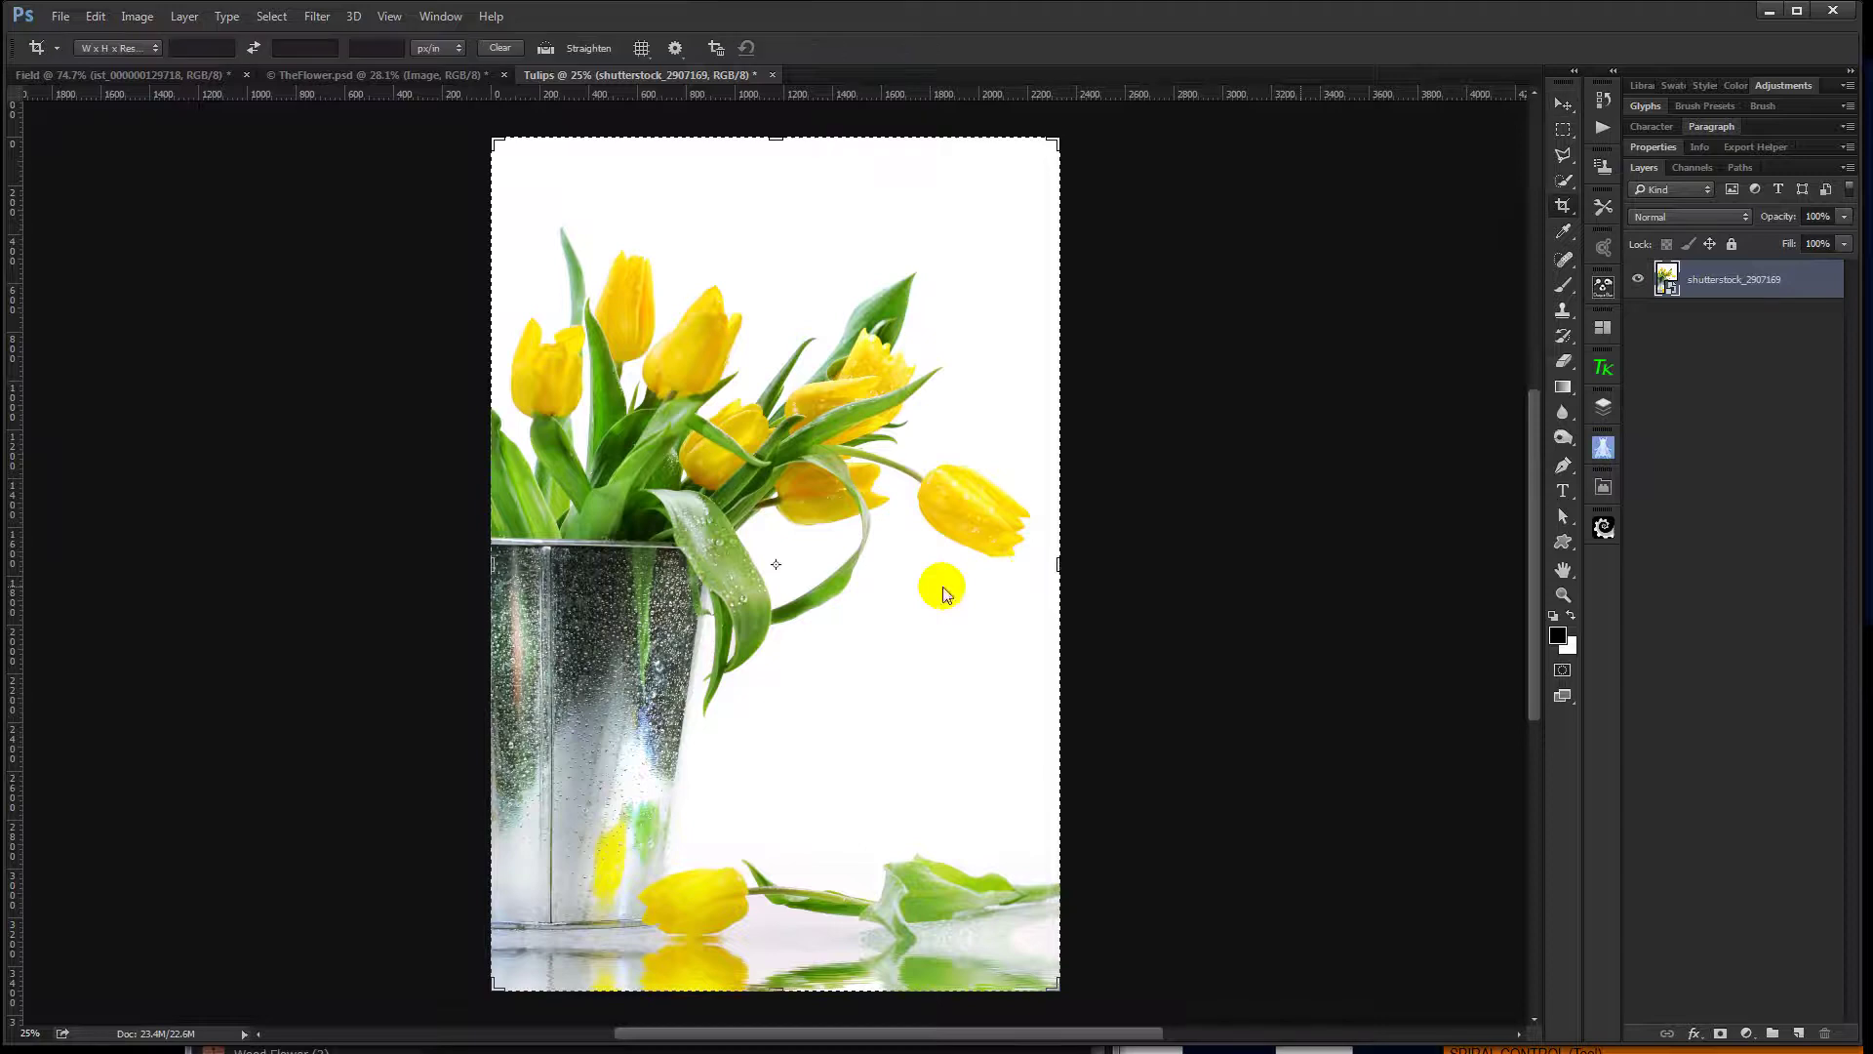
{"action": "left_click_drag", "start_coordinate": [1061, 564], "coordinate": [1210, 564]}
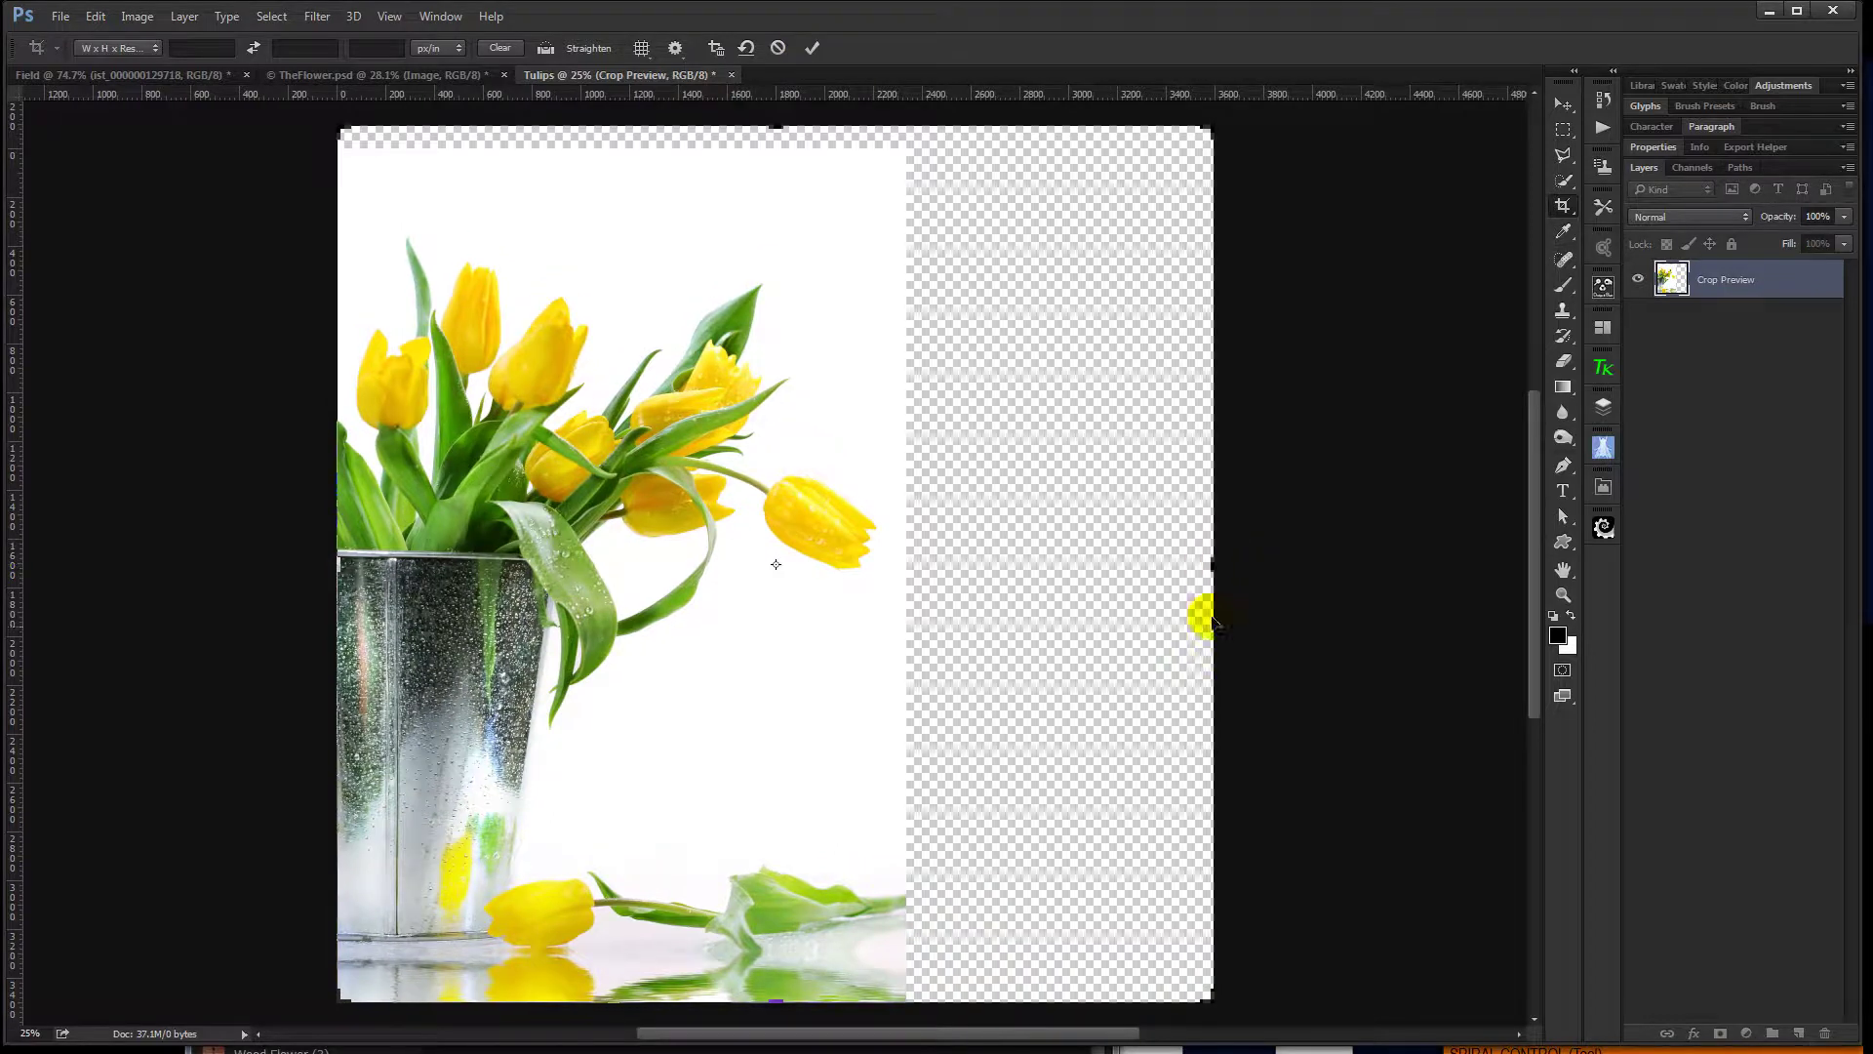
{"action": "left_click", "coordinate": [812, 47]}
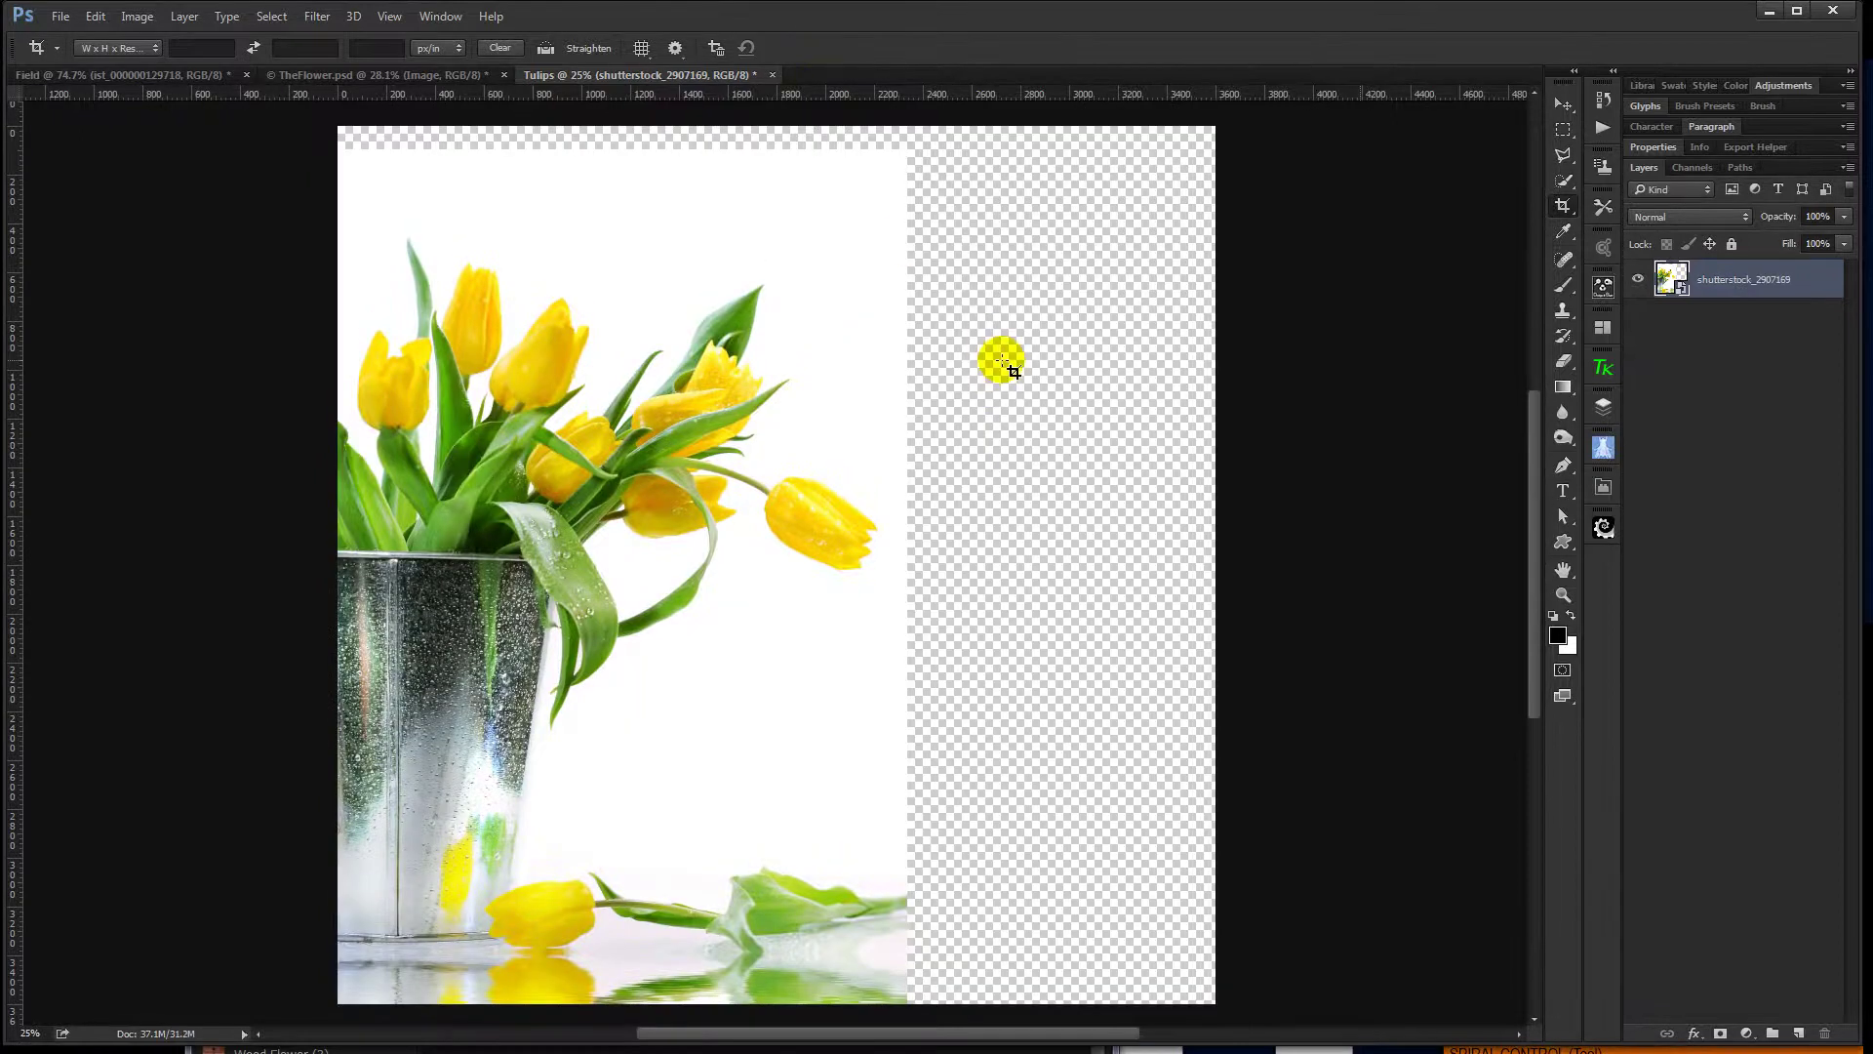
{"action": "key", "text": "v"}
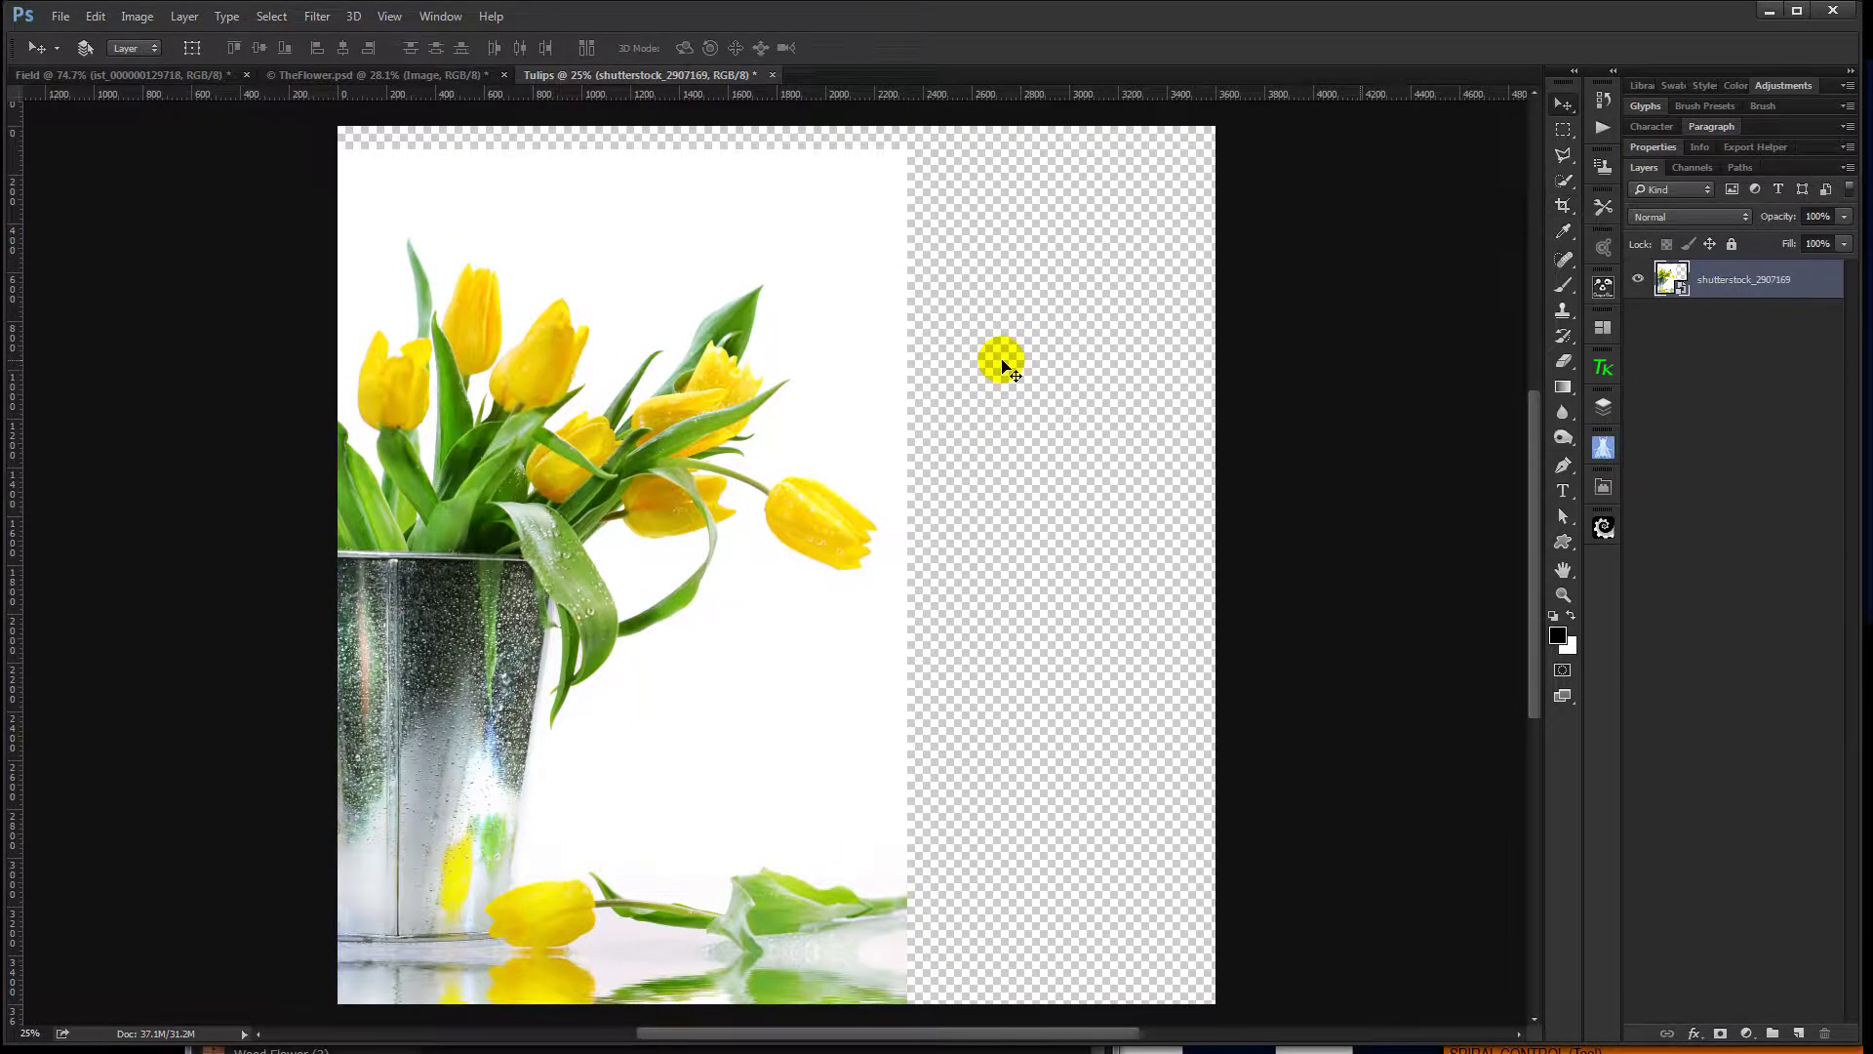
Add a new layer beneath the tulip photo and fill it with white.
{"action": "left_click", "coordinate": [1012, 630]}
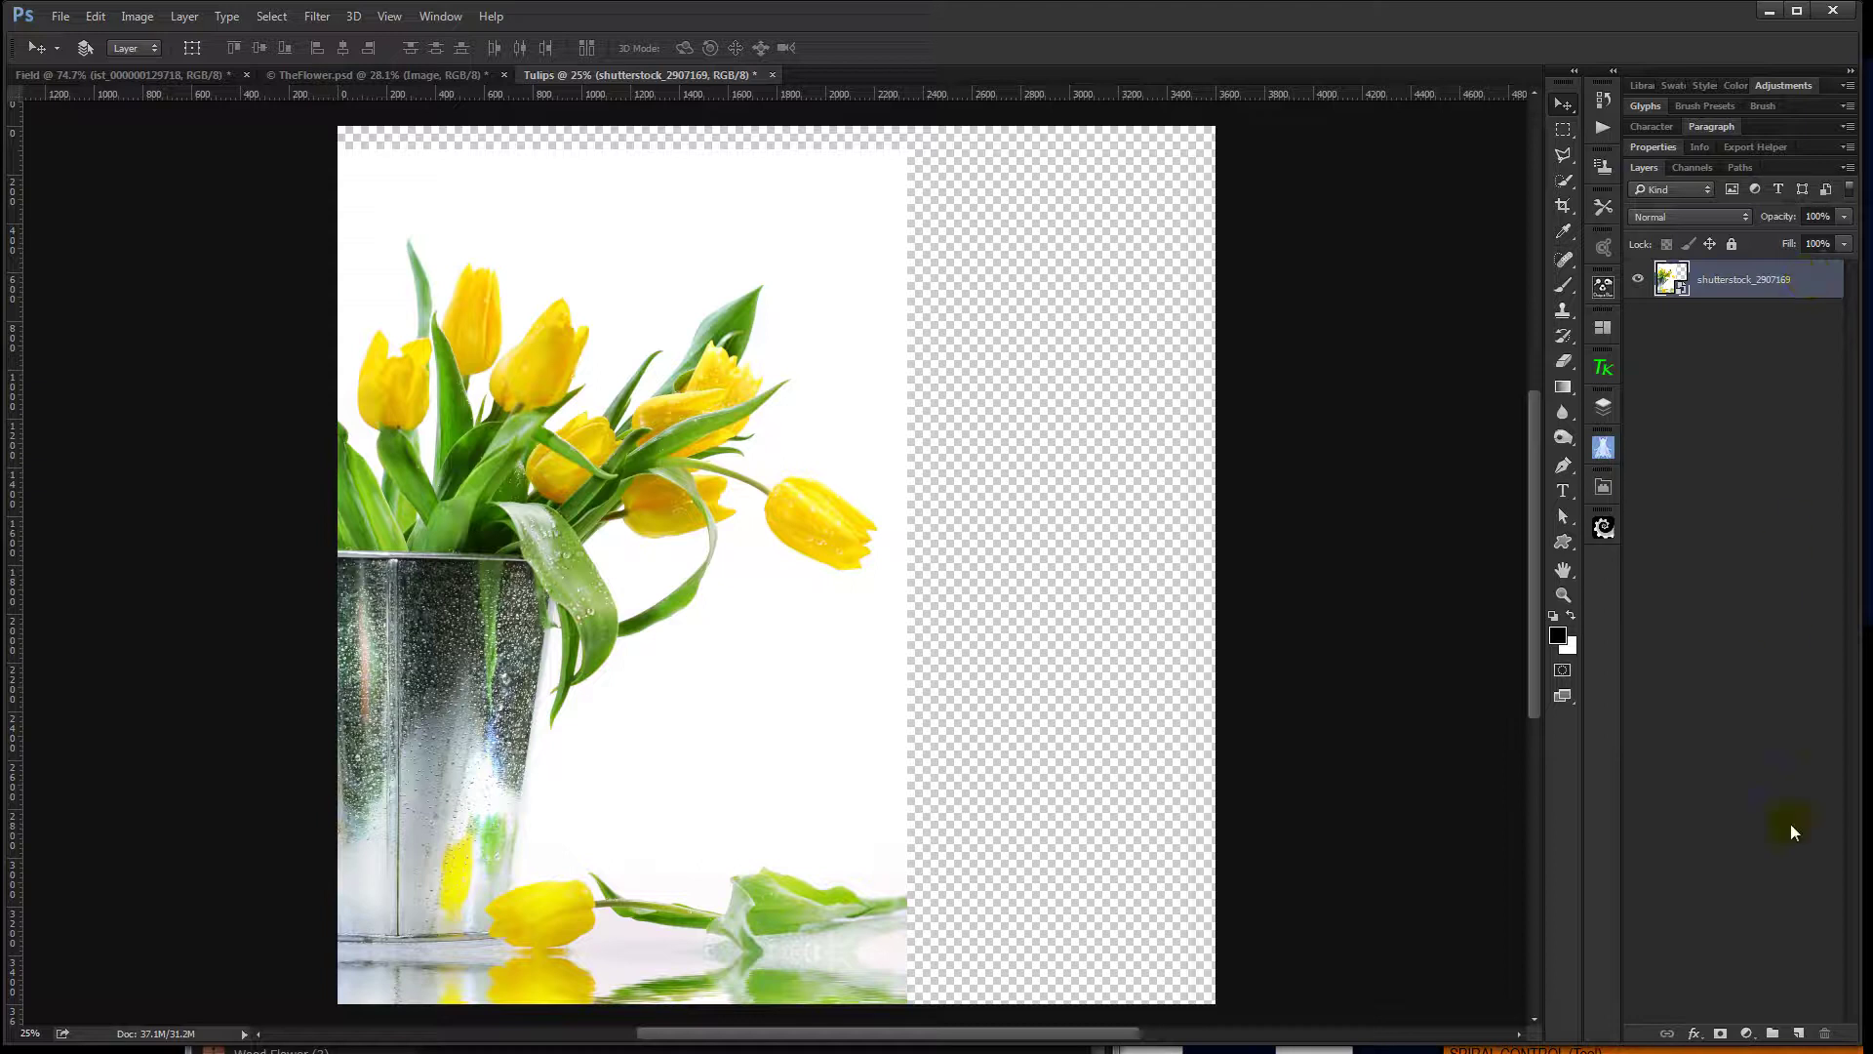
{"action": "left_click", "coordinate": [1800, 1036], "text": "ctrl"}
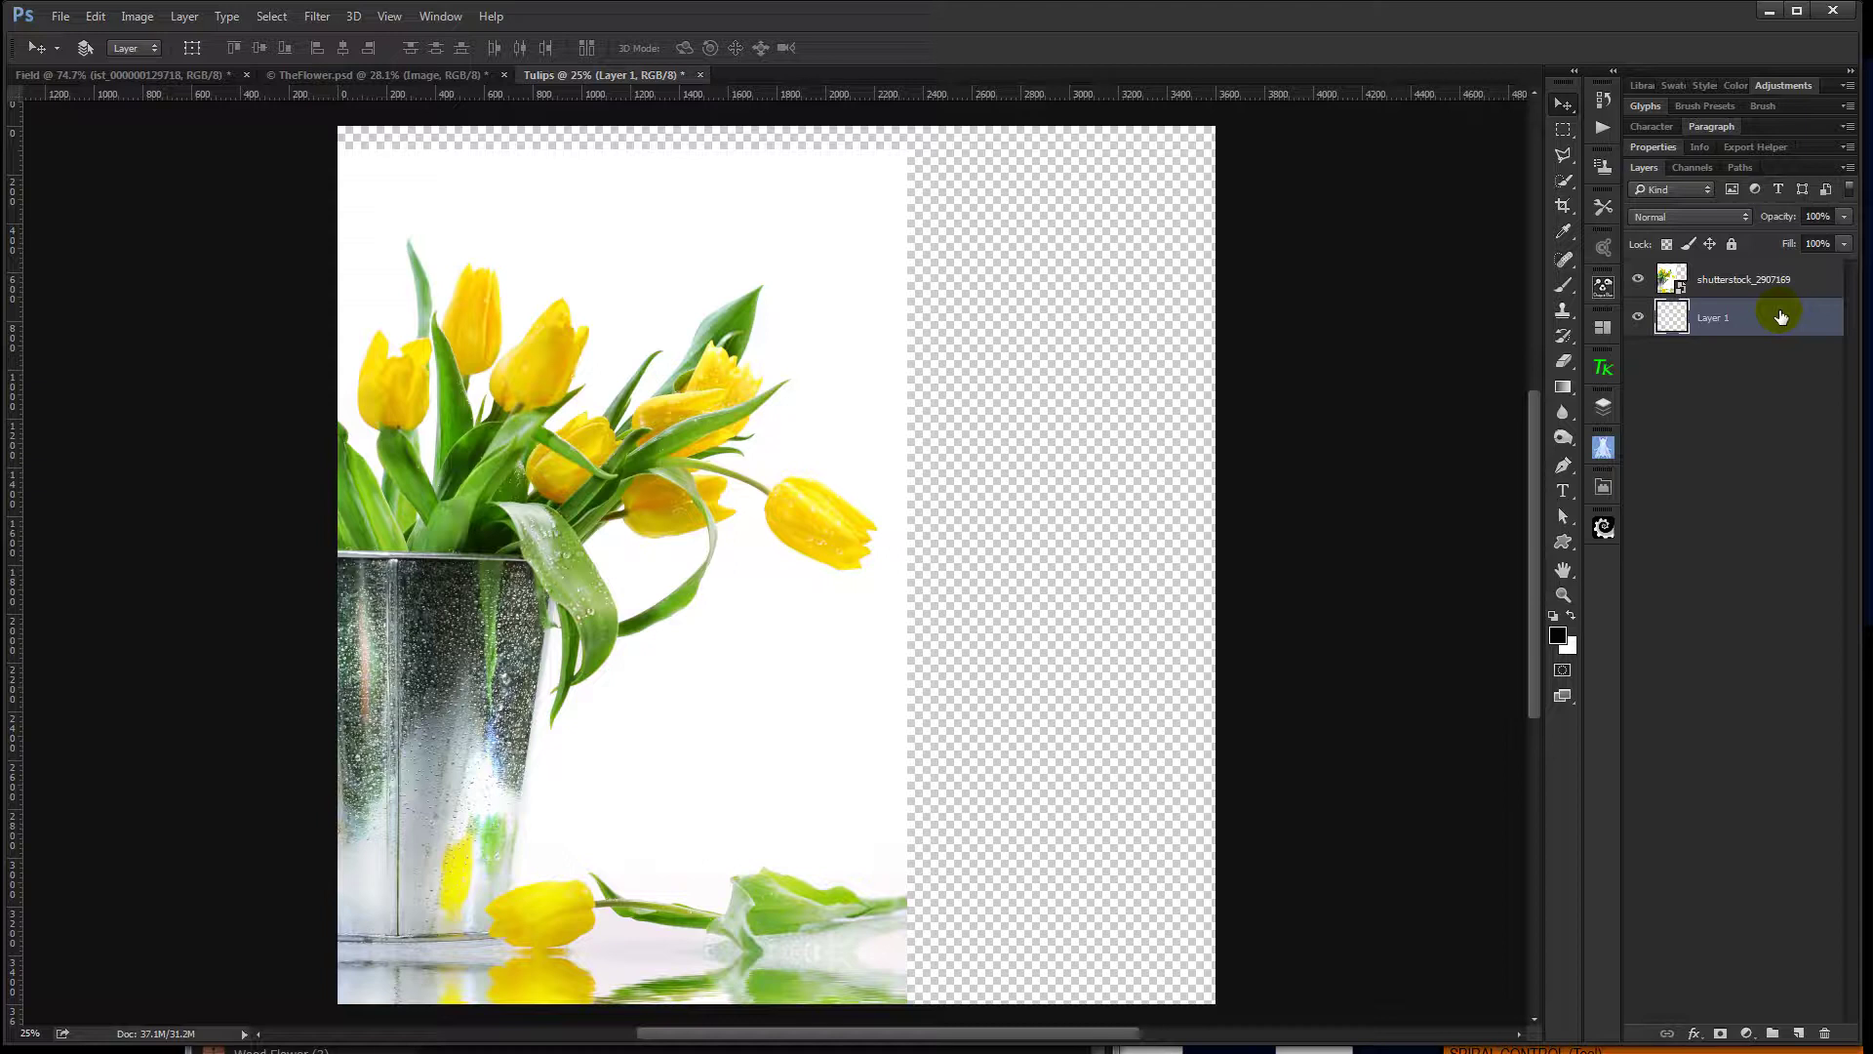
{"action": "key", "text": "ctrl+BackSpace"}
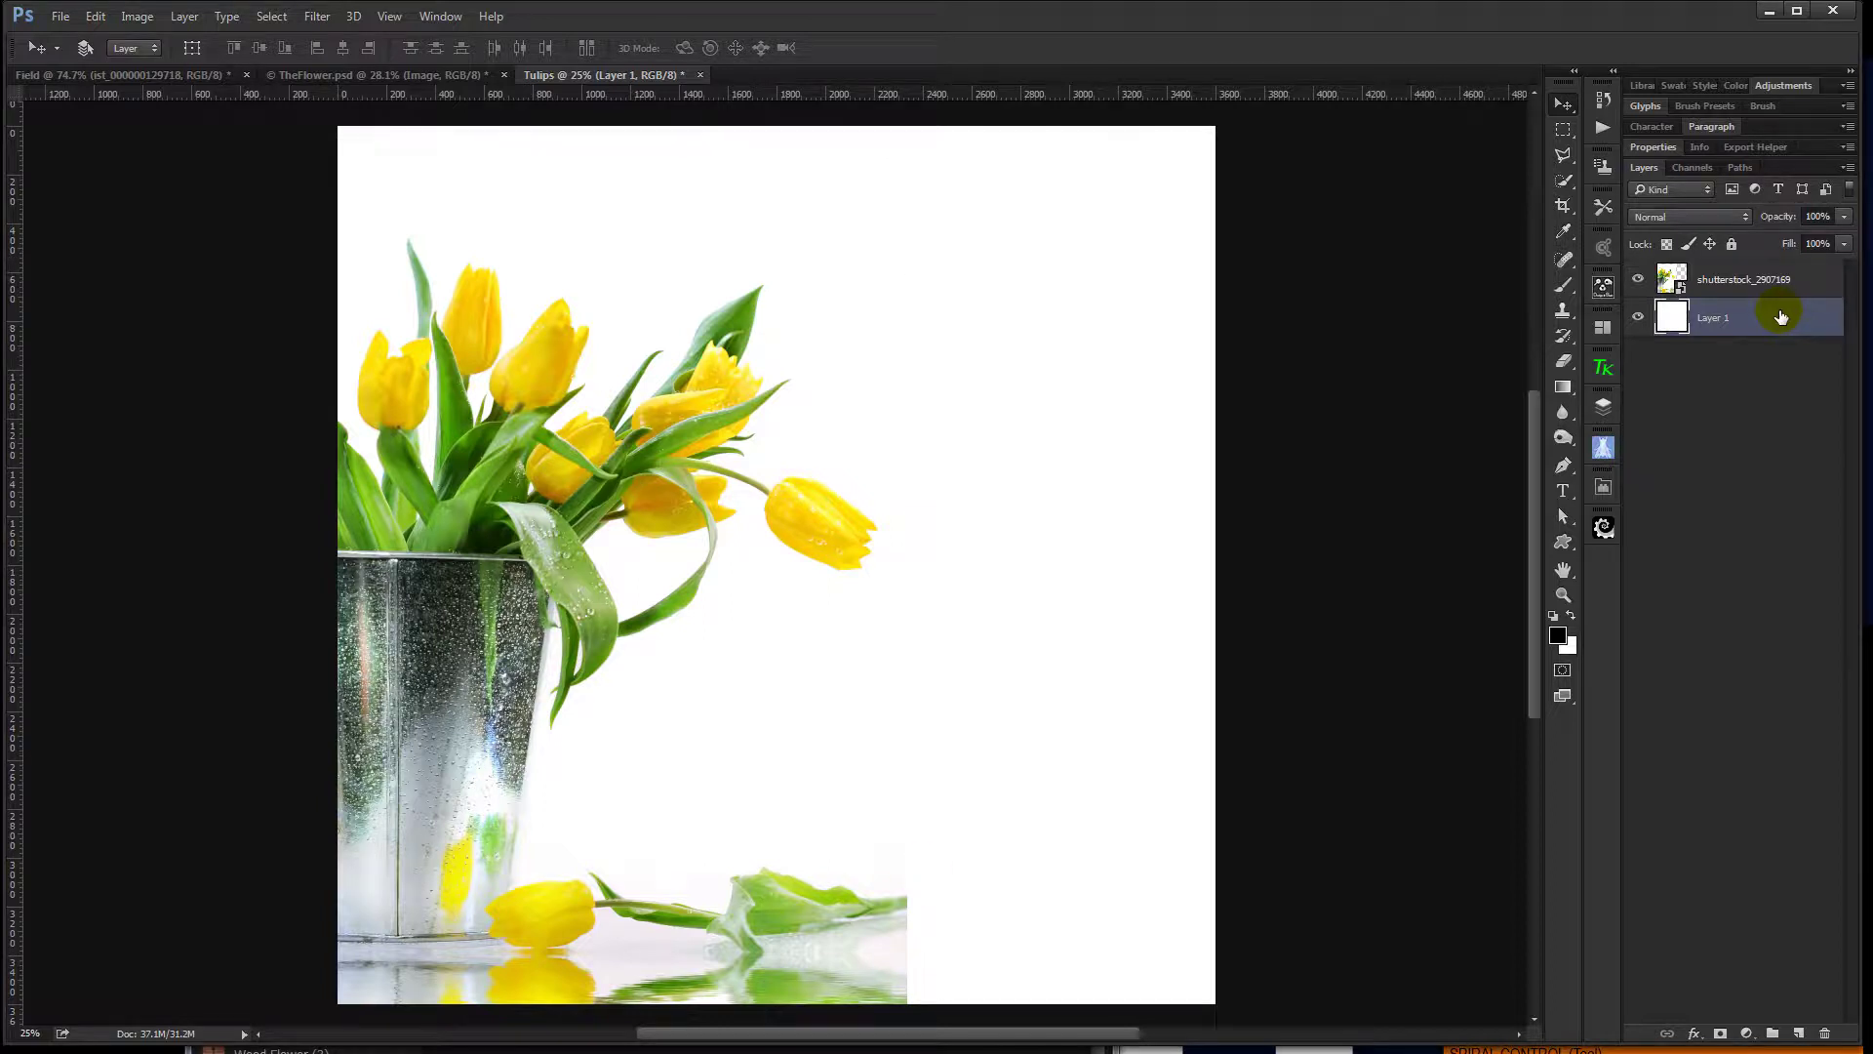
Add a layer mask to the shutterstock_2907169 tulip photo layer.
{"action": "key", "text": "z"}
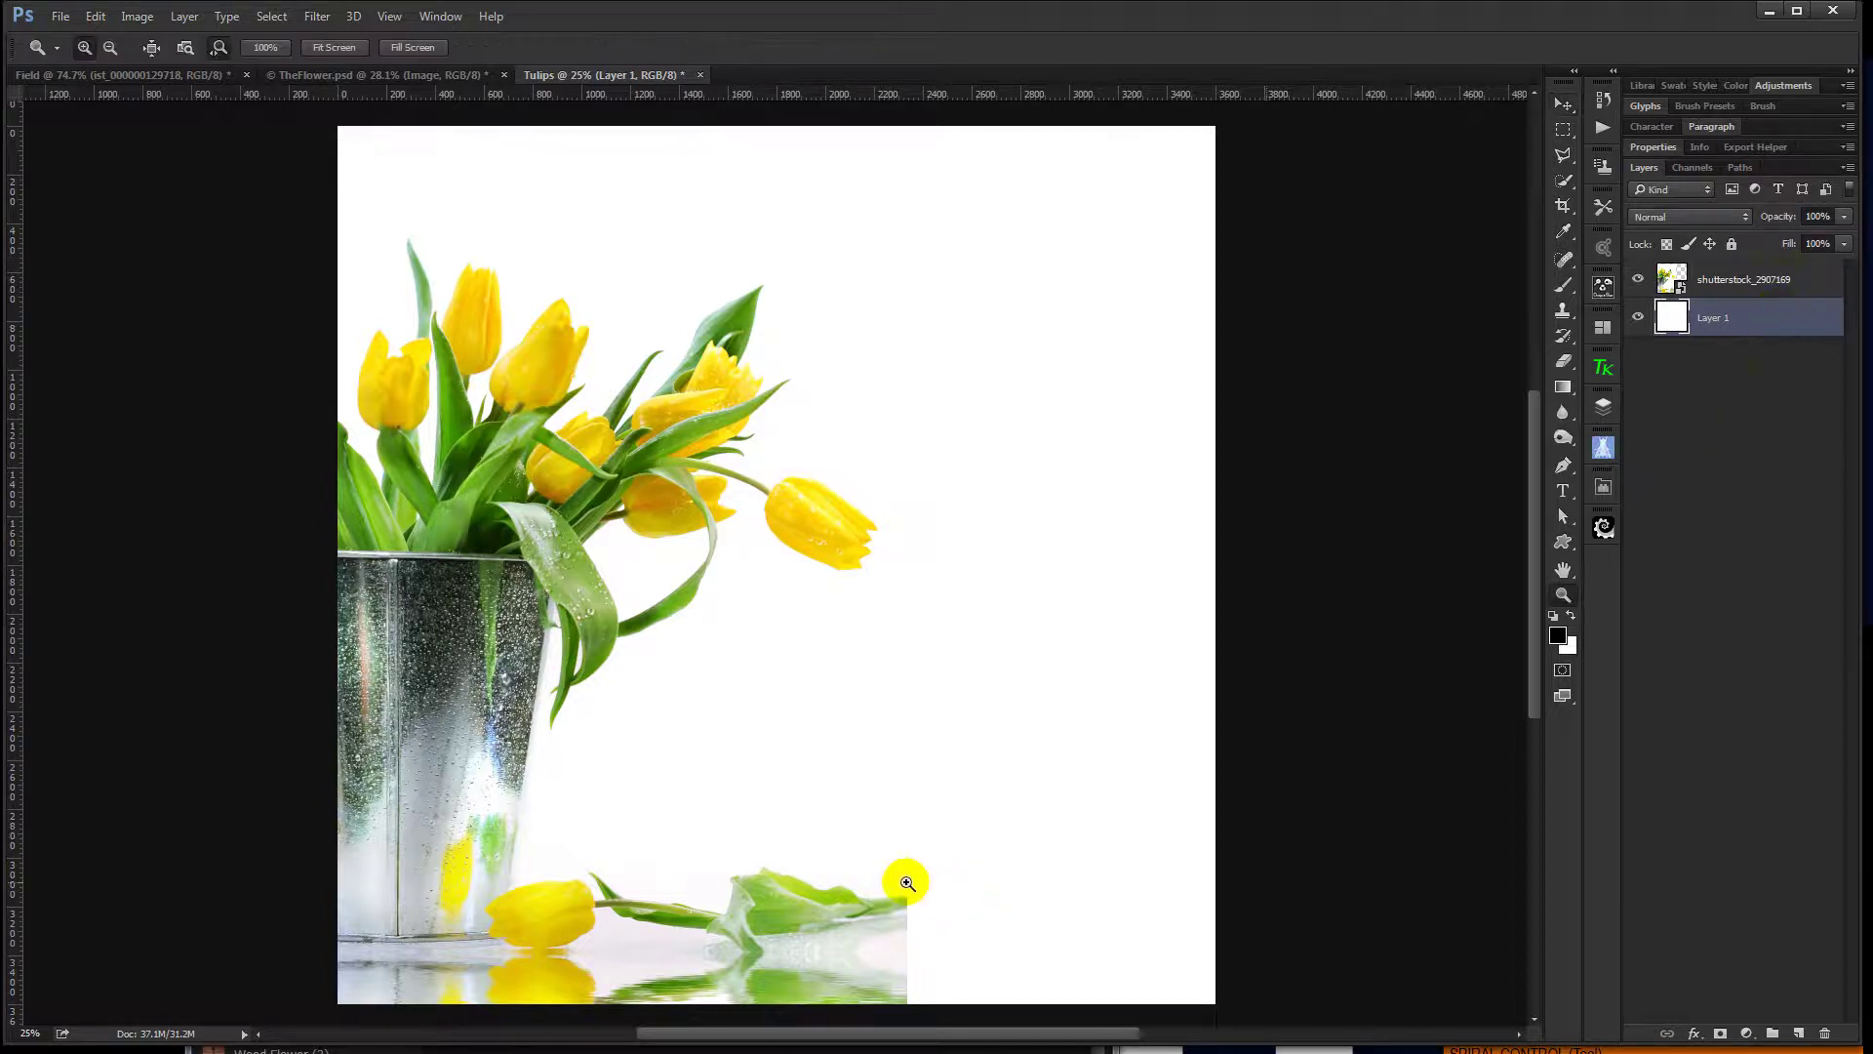
{"action": "left_click_drag", "start_coordinate": [900, 879], "coordinate": [1024, 569]}
{"action": "key", "text": "v"}
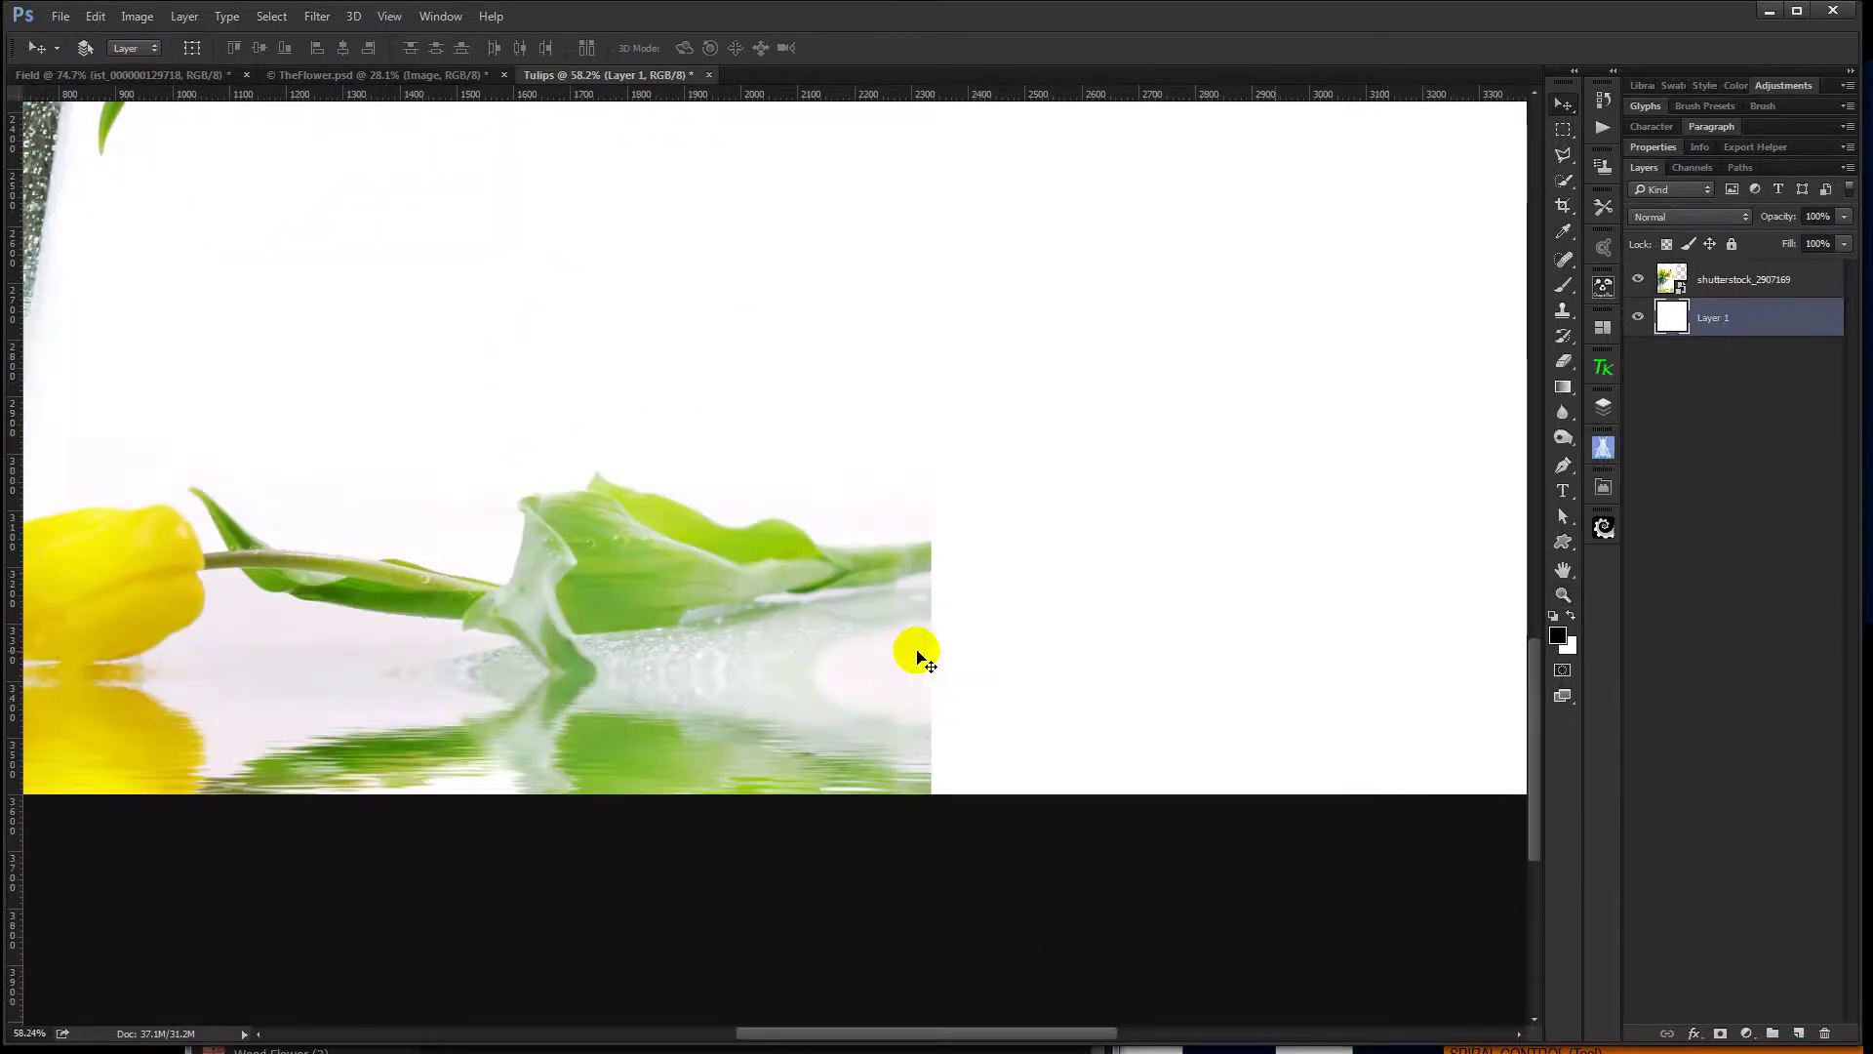
{"action": "left_click", "coordinate": [1819, 281]}
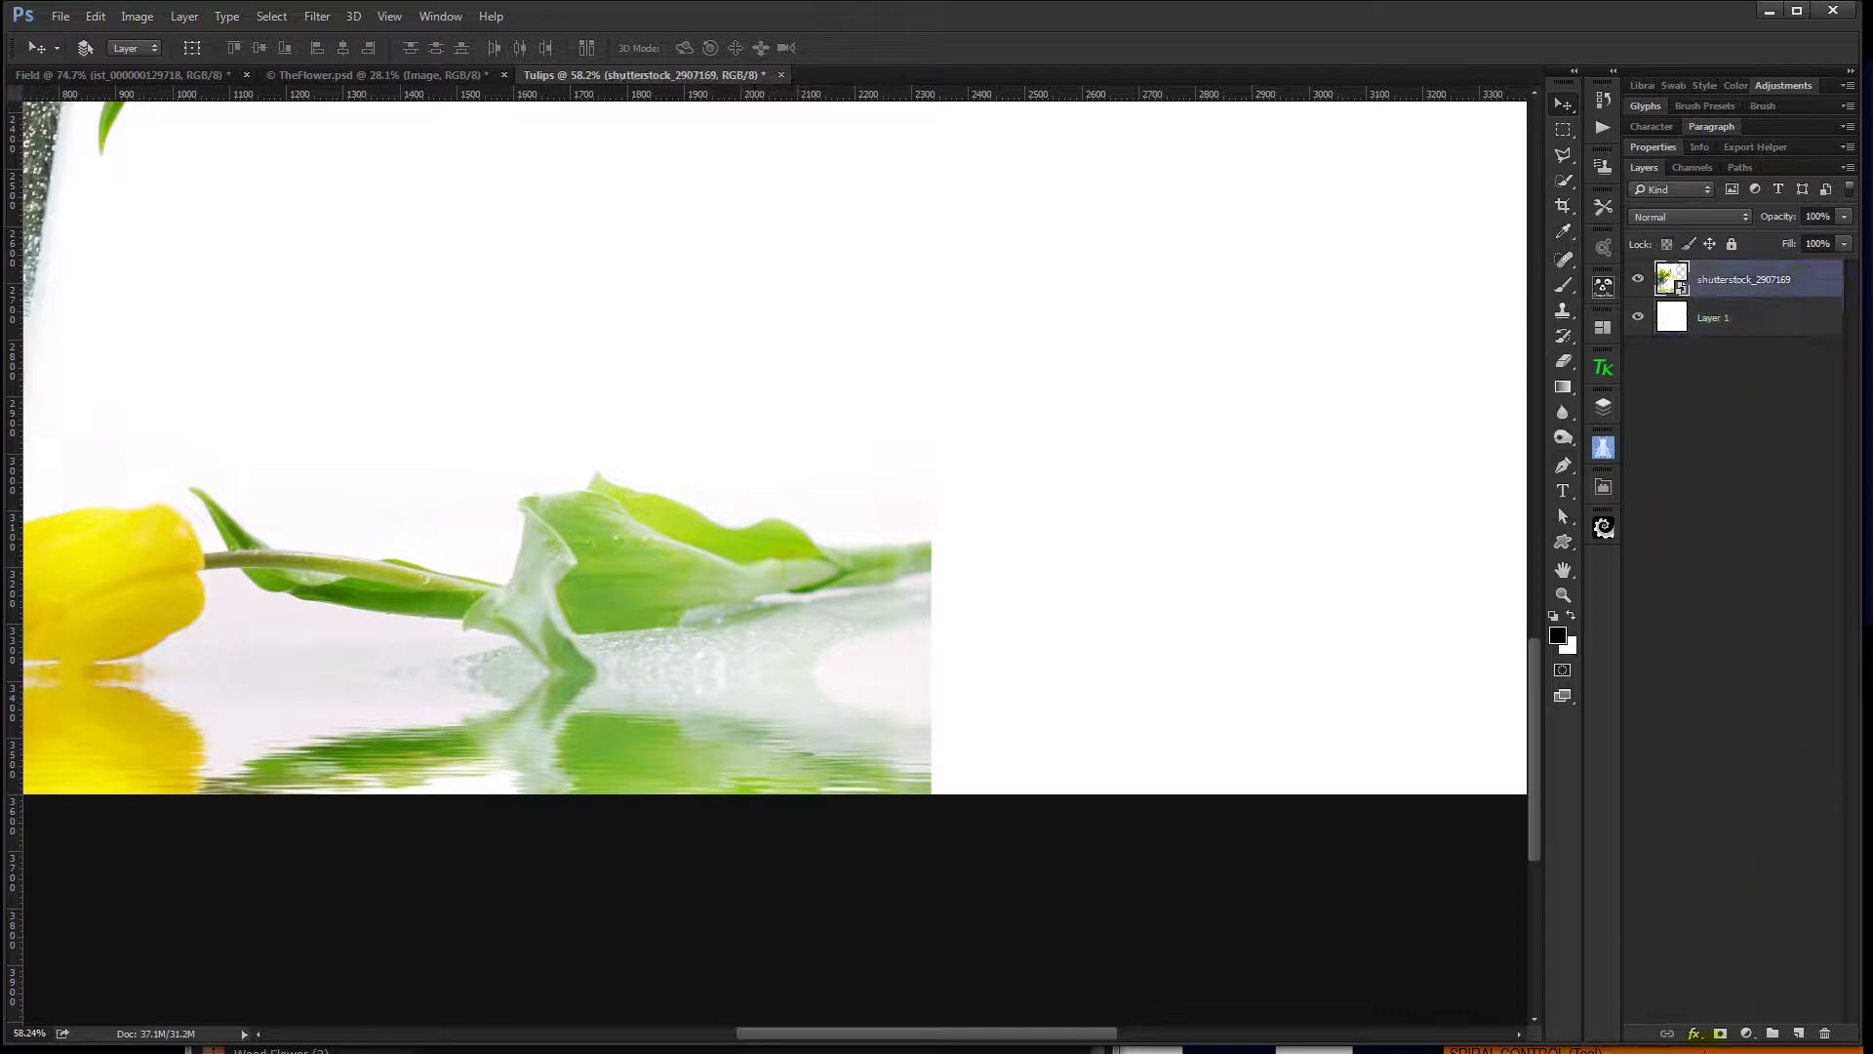
{"action": "left_click", "coordinate": [1720, 1036]}
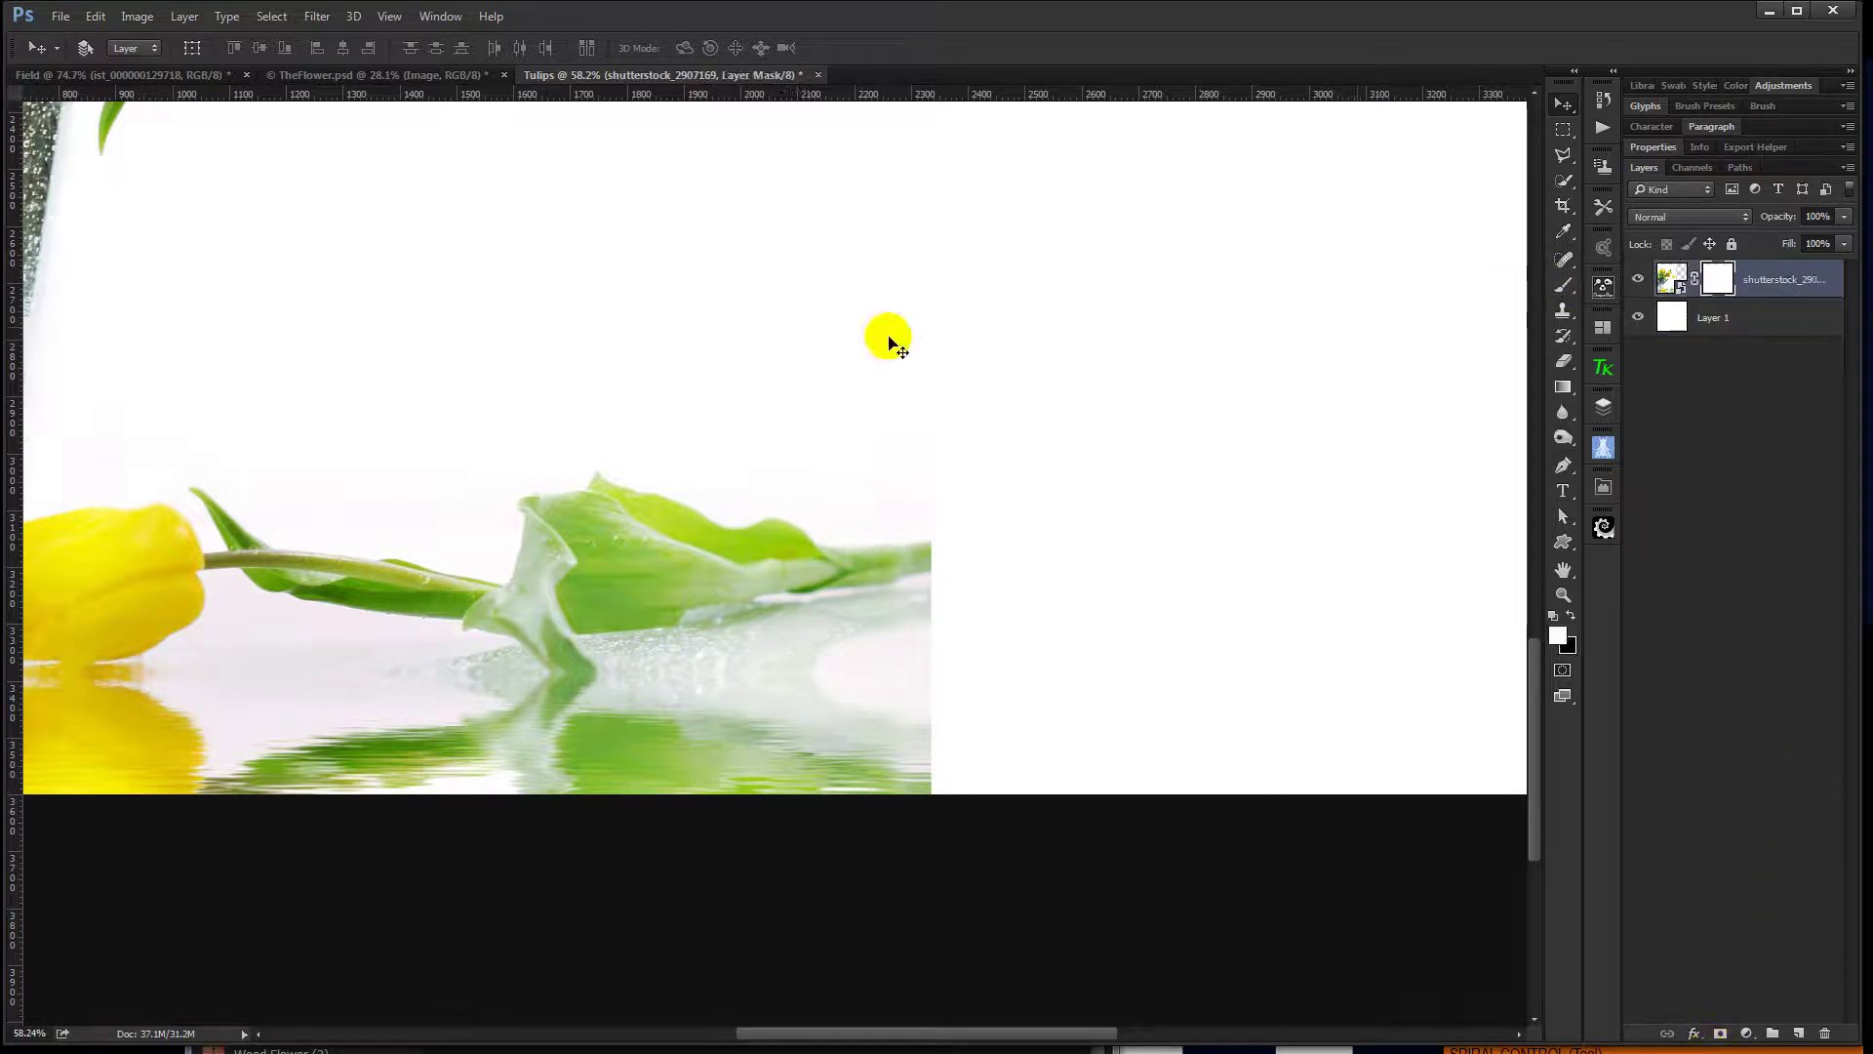
Fade the photo's right edge into the white background with a black Foreground to Transparent linear gradient in Normal mode on the layer mask.
{"action": "key", "text": "g"}
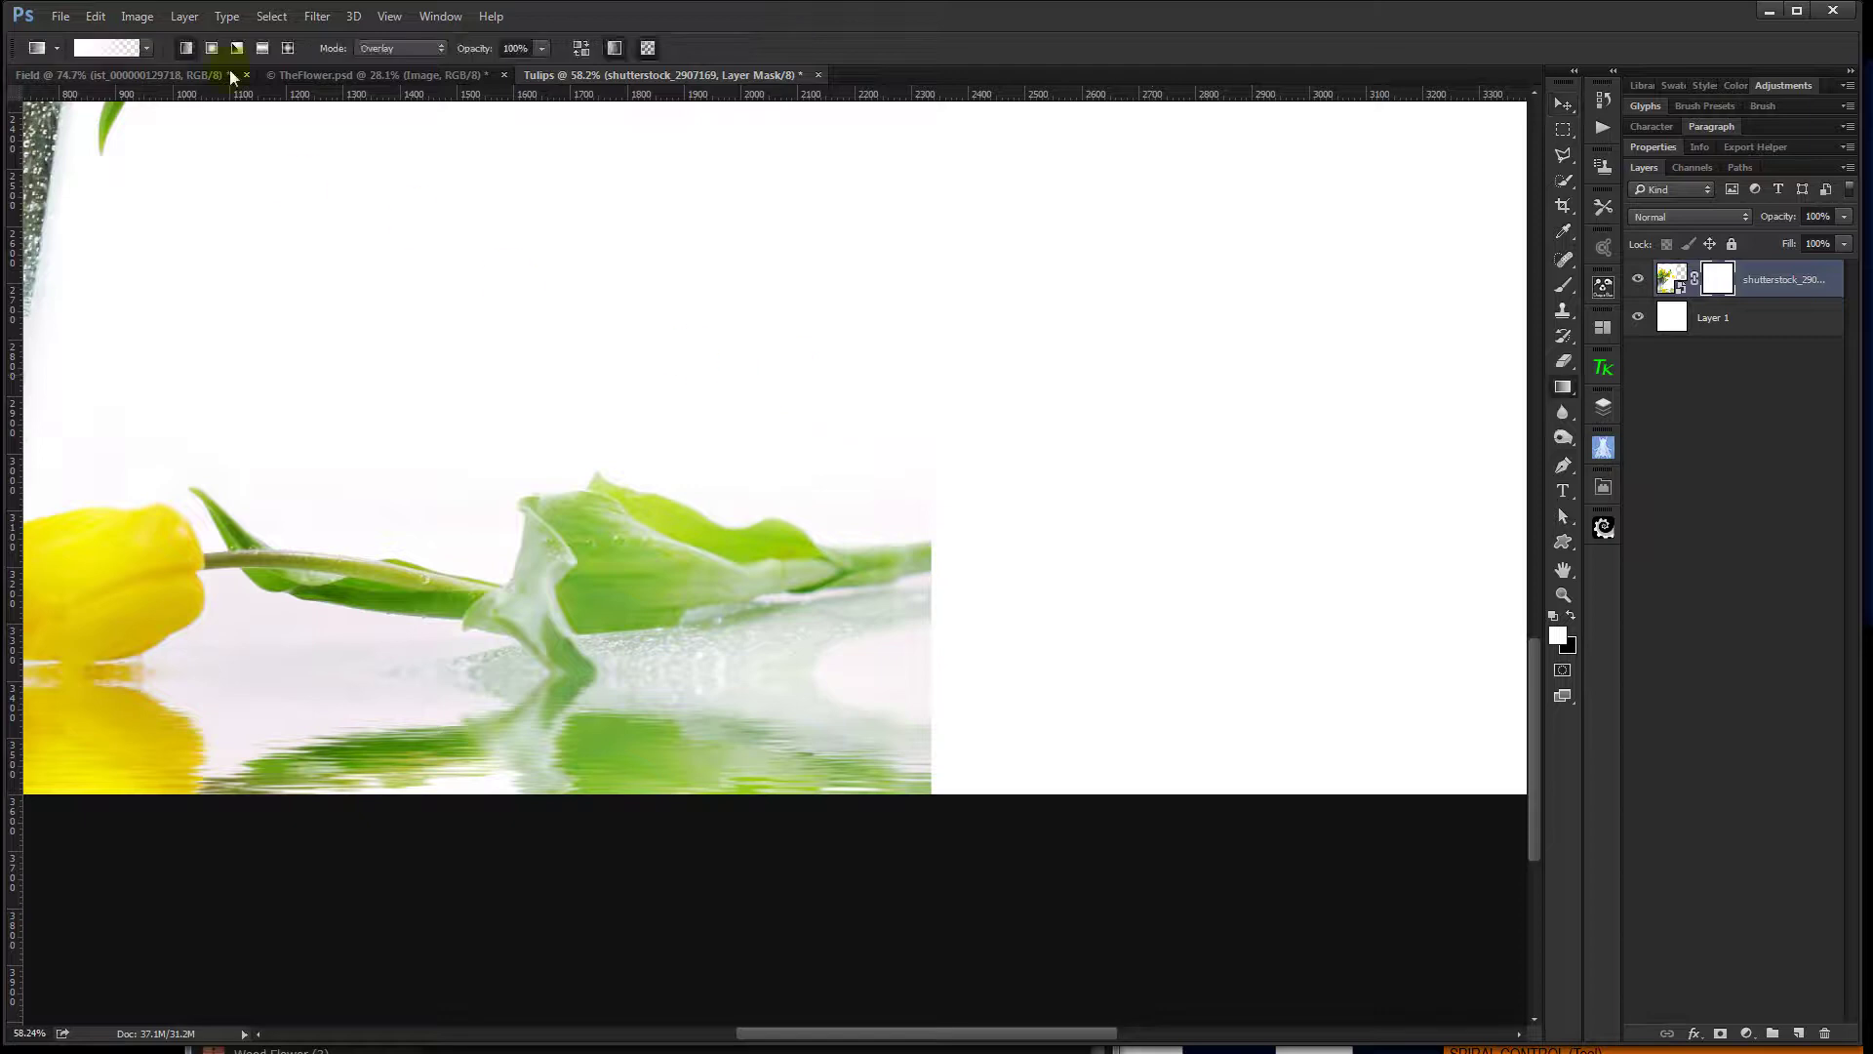
{"action": "left_click", "coordinate": [1570, 613]}
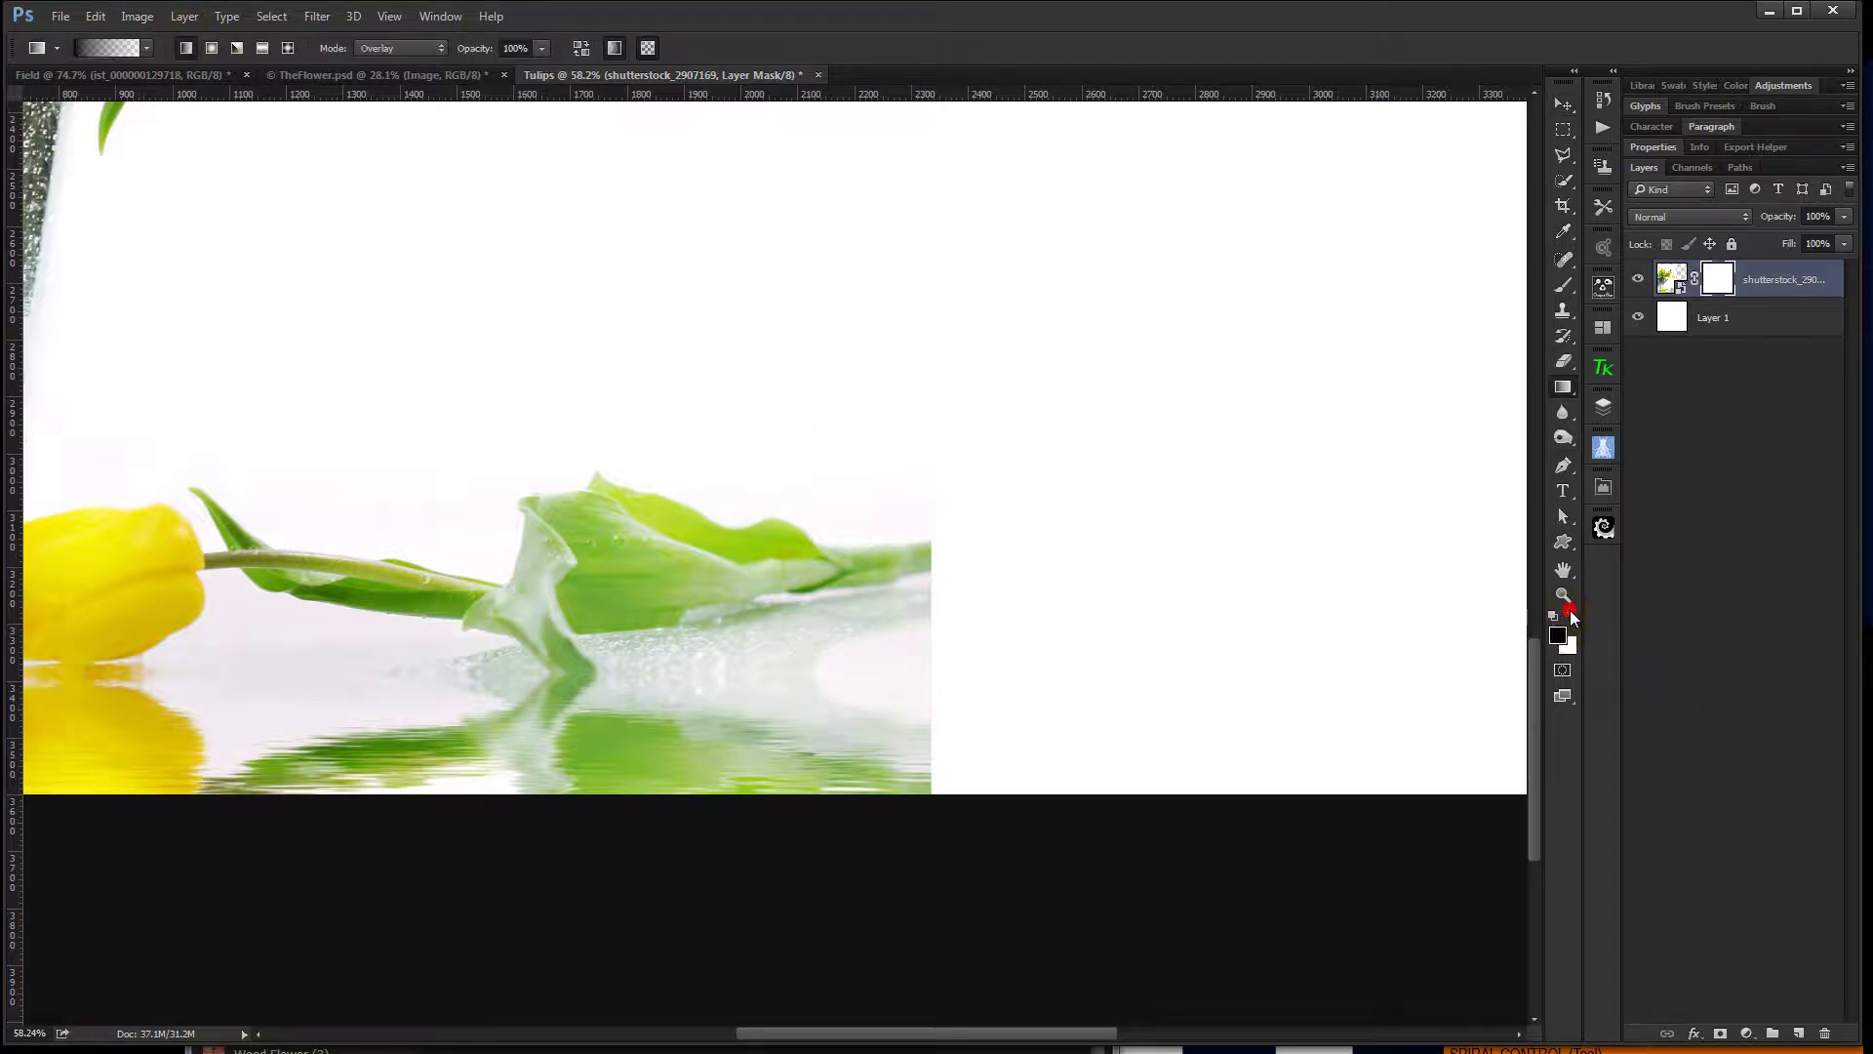
{"action": "left_click", "coordinate": [147, 49]}
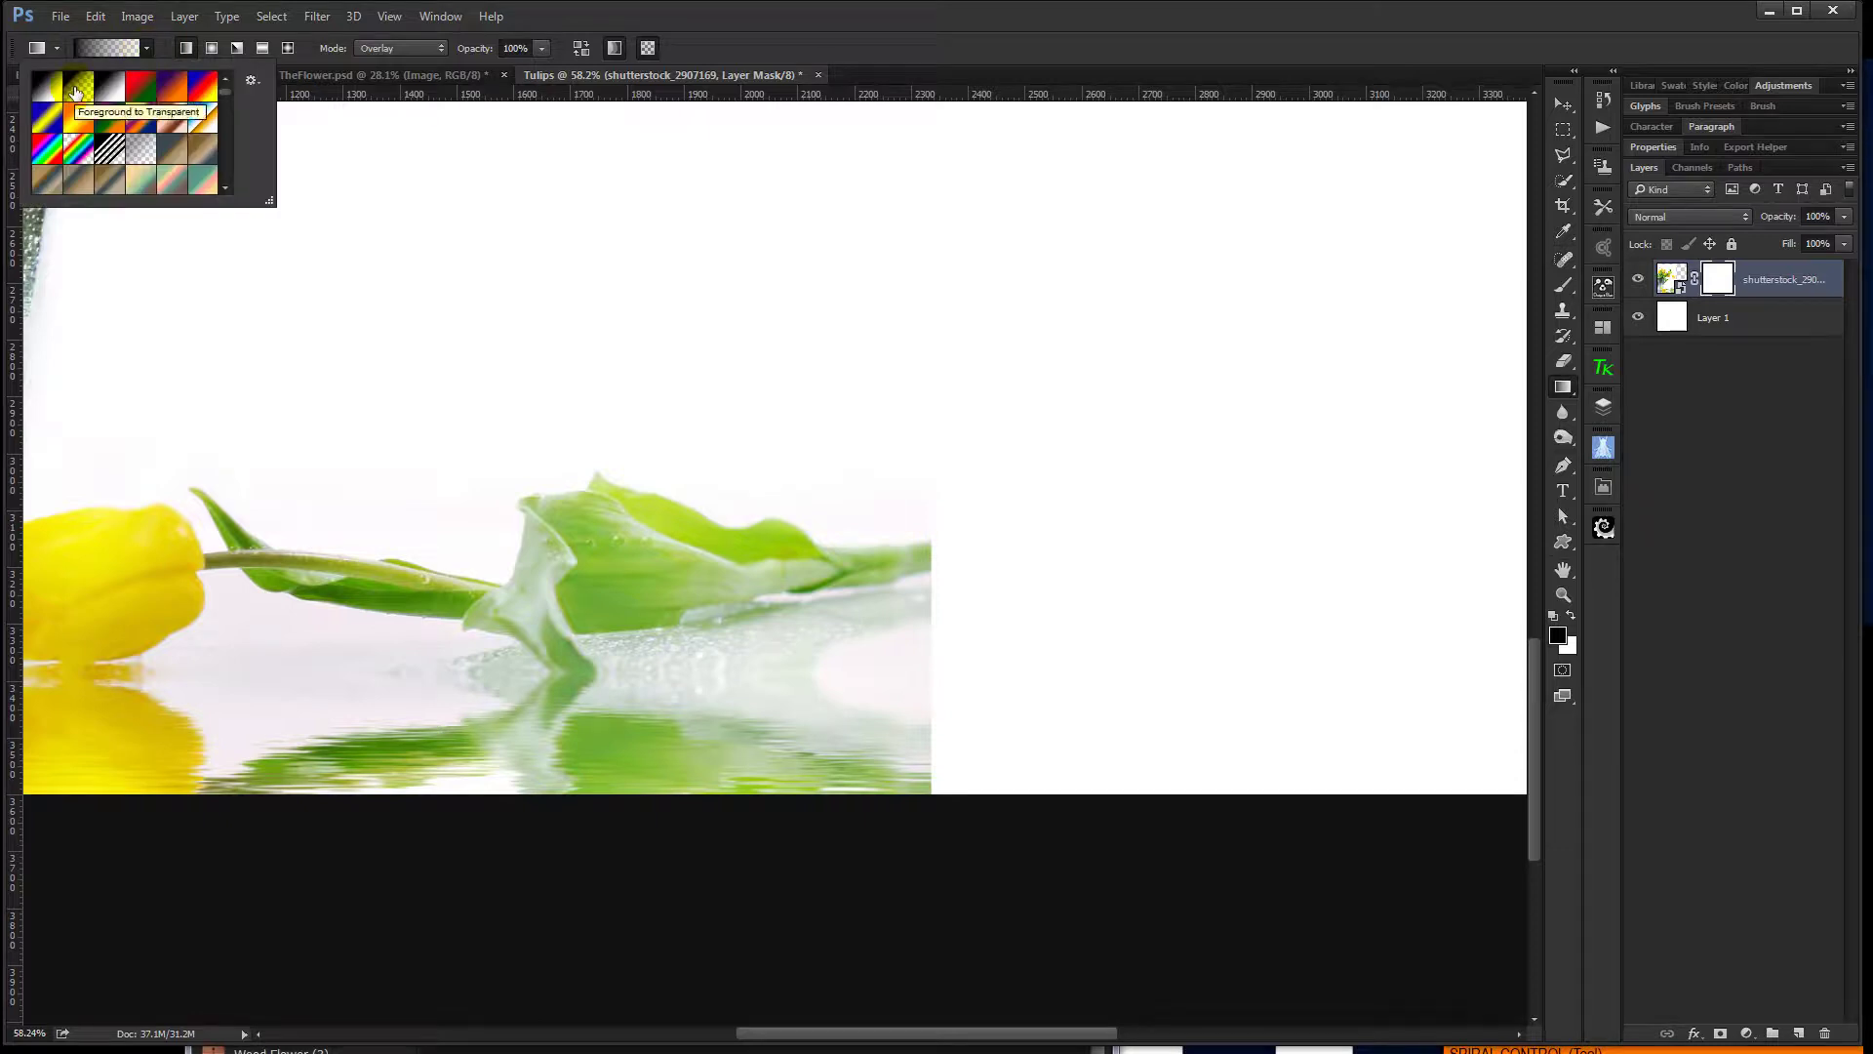
{"action": "left_click", "coordinate": [1714, 278]}
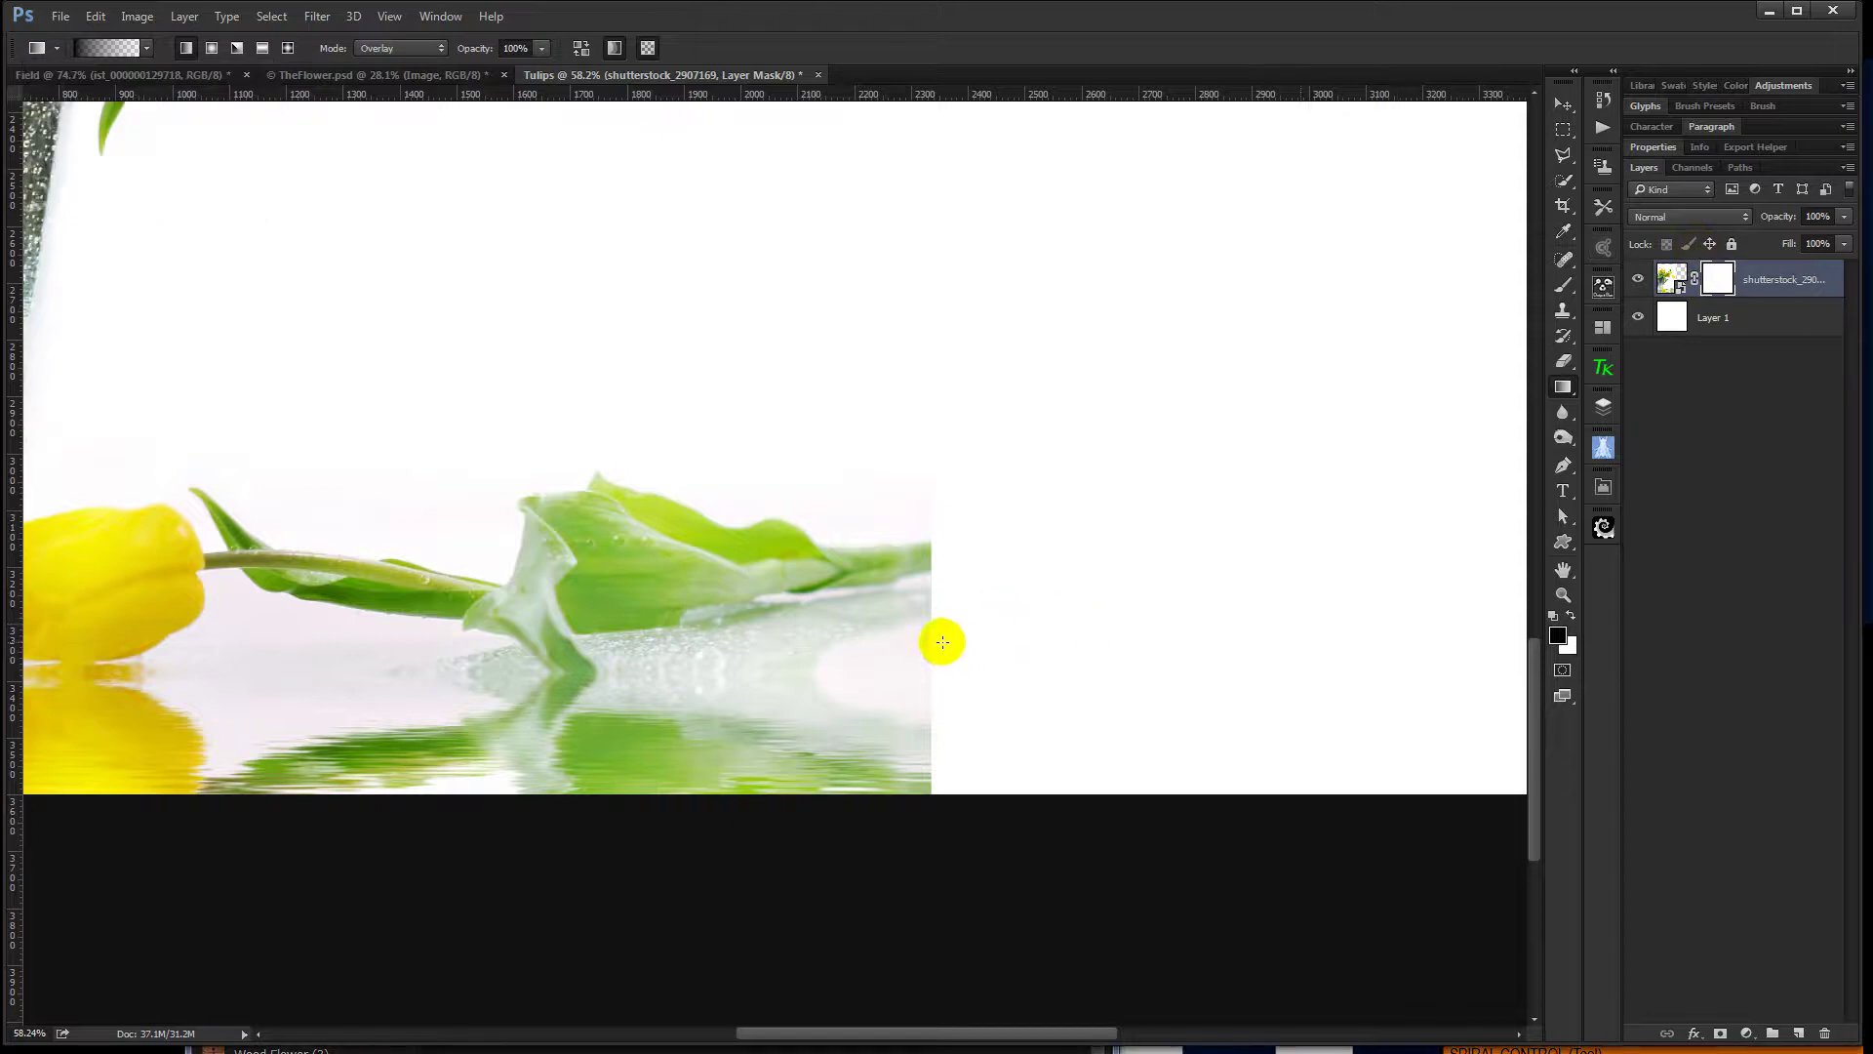
{"action": "left_click_drag", "start_coordinate": [942, 642], "coordinate": [772, 636]}
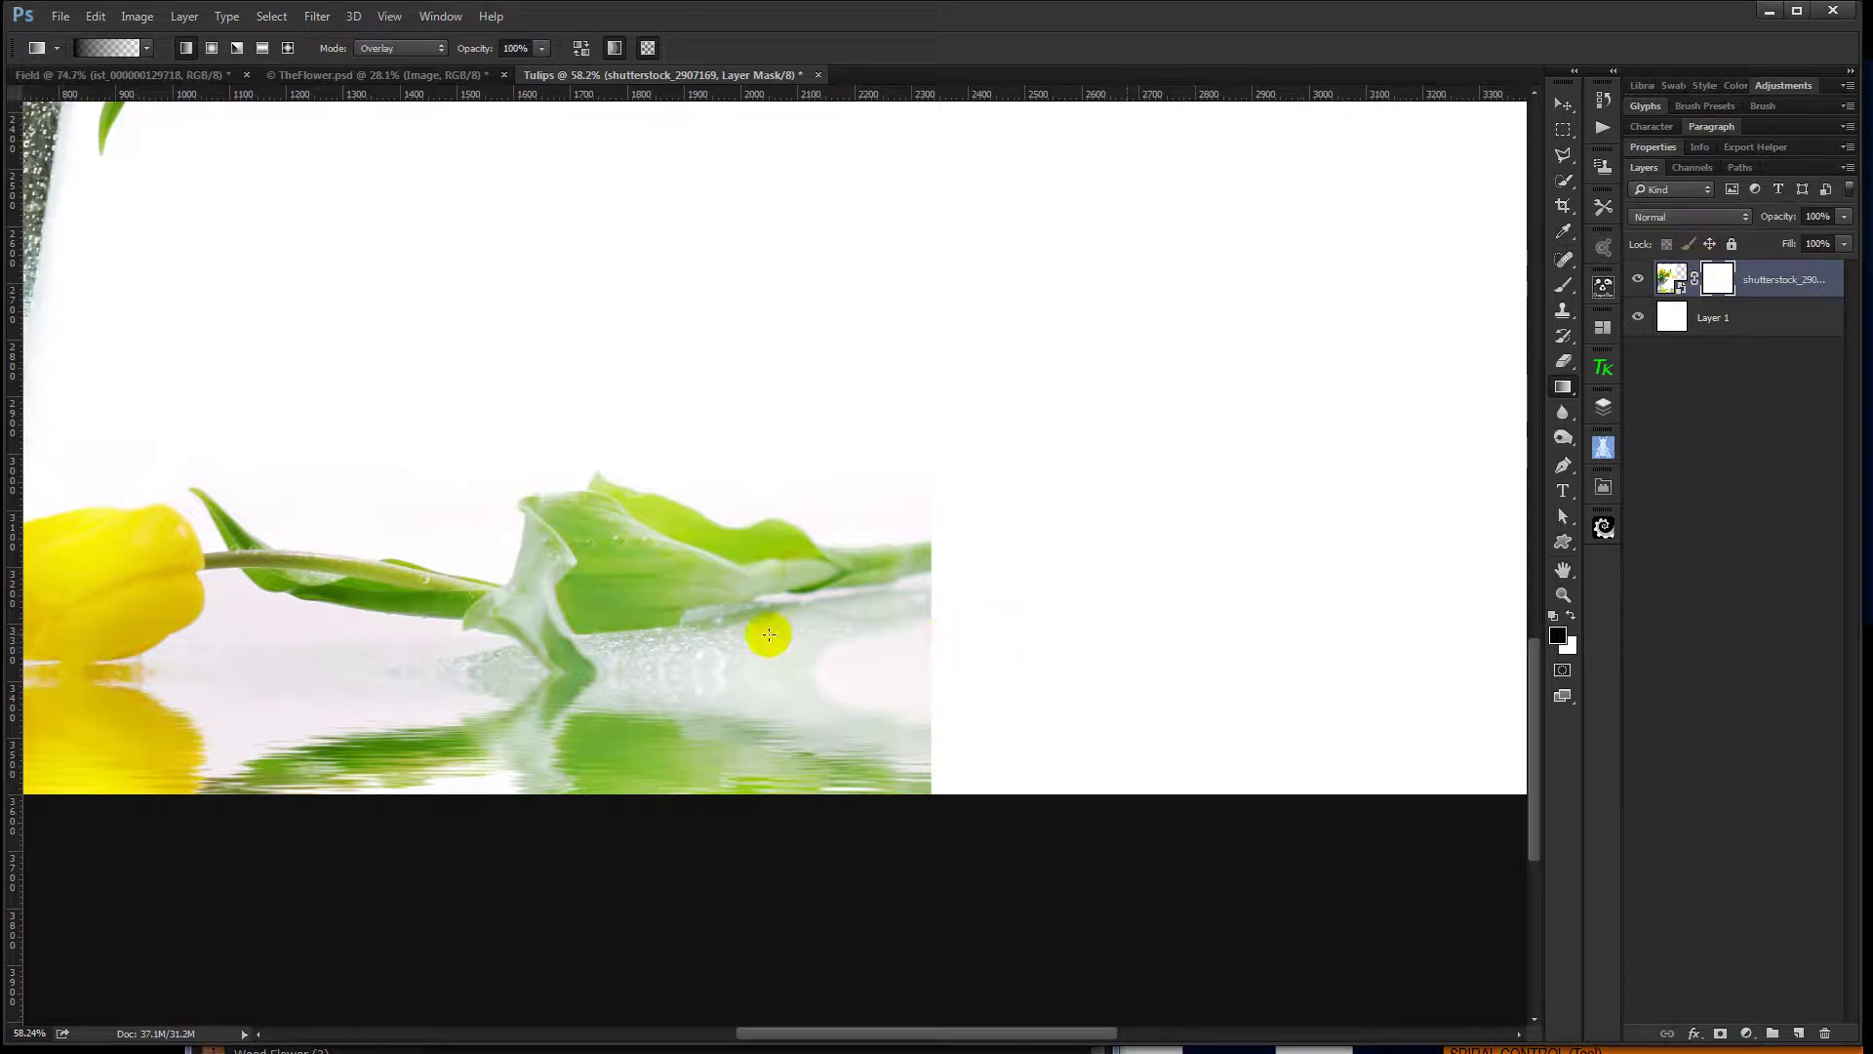
{"action": "left_click", "coordinate": [1717, 278]}
{"action": "left_click_drag", "start_coordinate": [937, 651], "coordinate": [841, 648]}
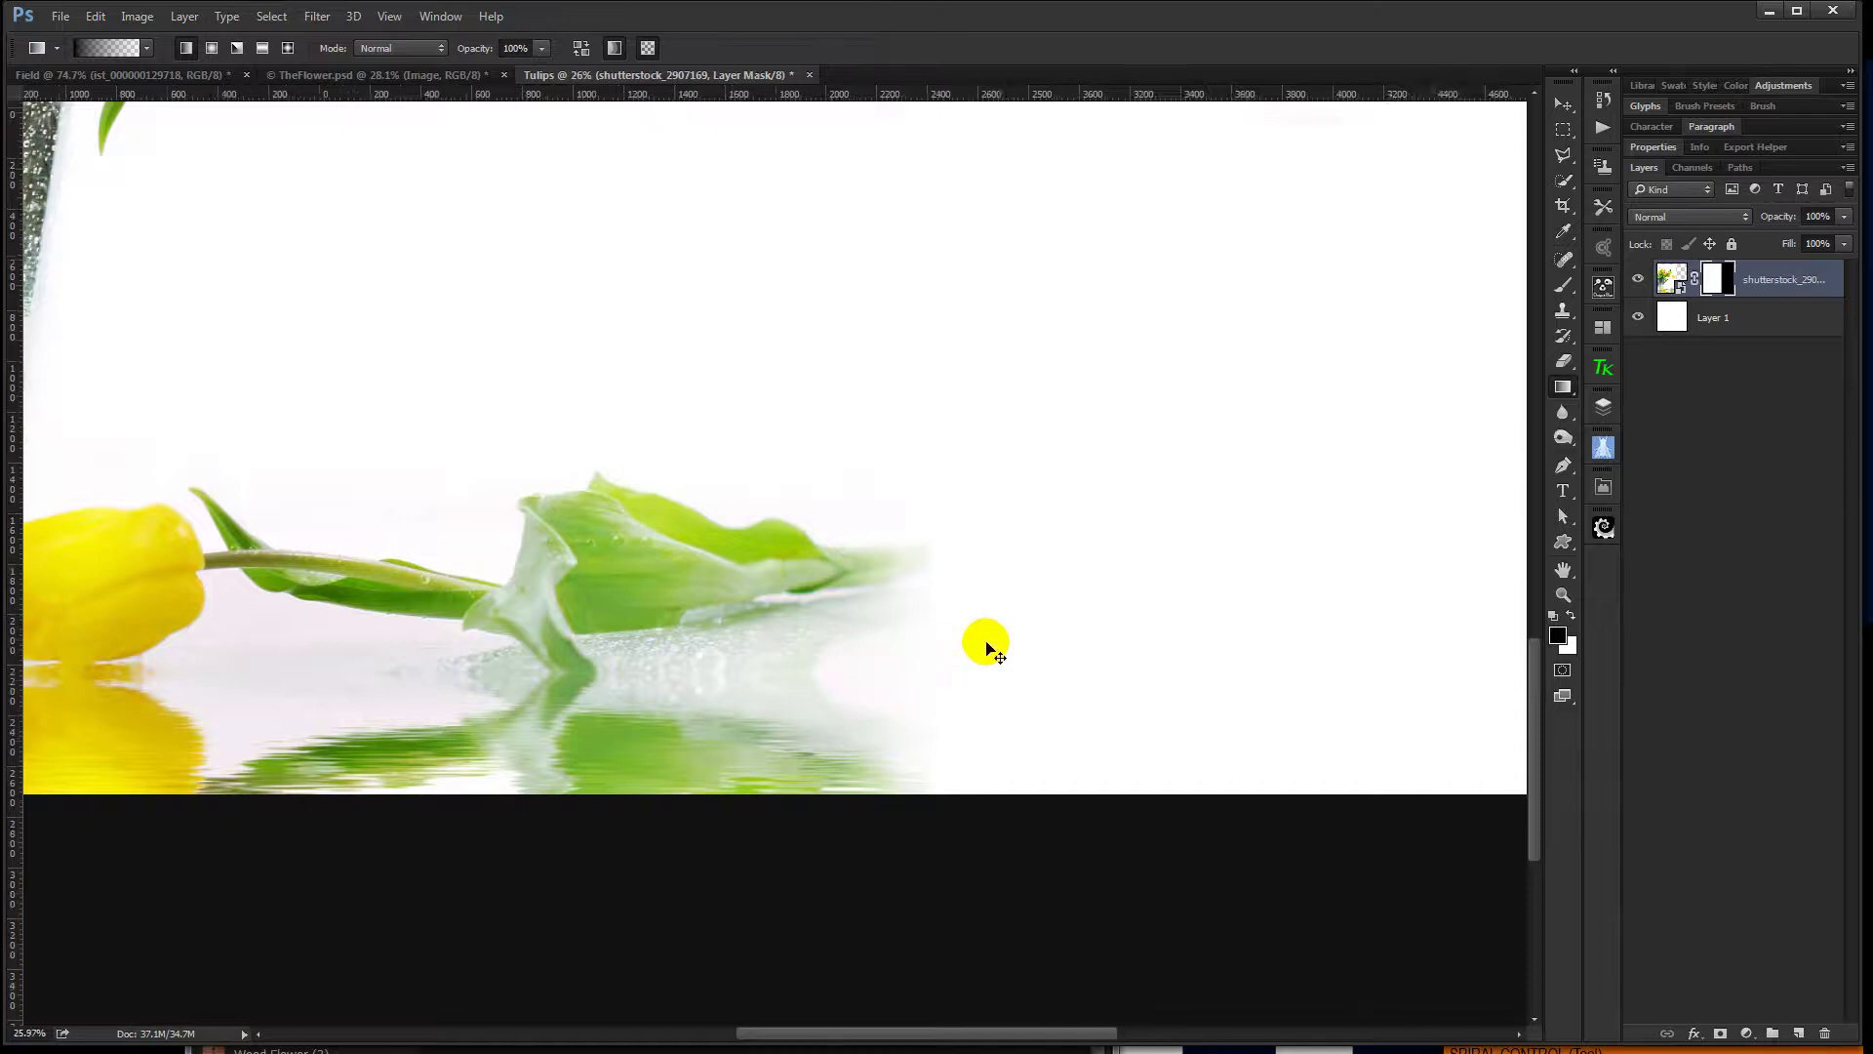
{"action": "key", "text": "ctrl+0"}
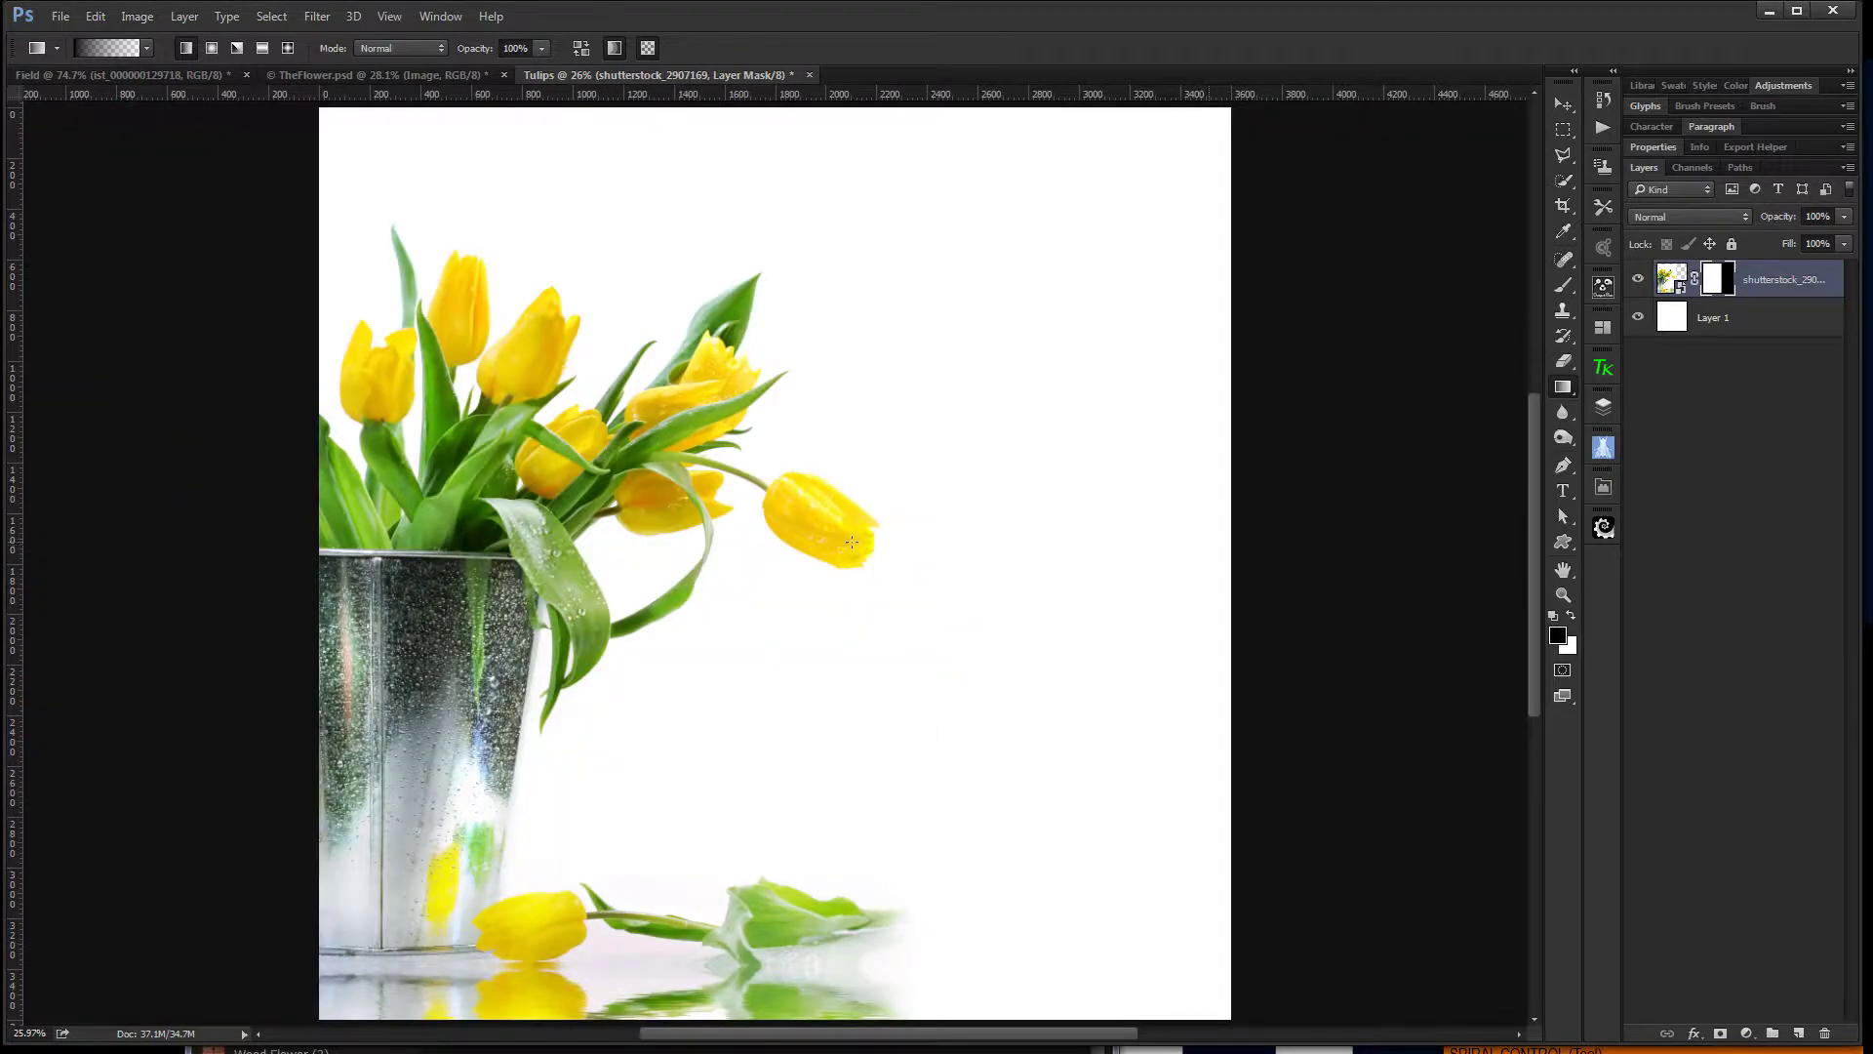
{"action": "left_click_drag", "start_coordinate": [887, 997], "coordinate": [885, 946]}
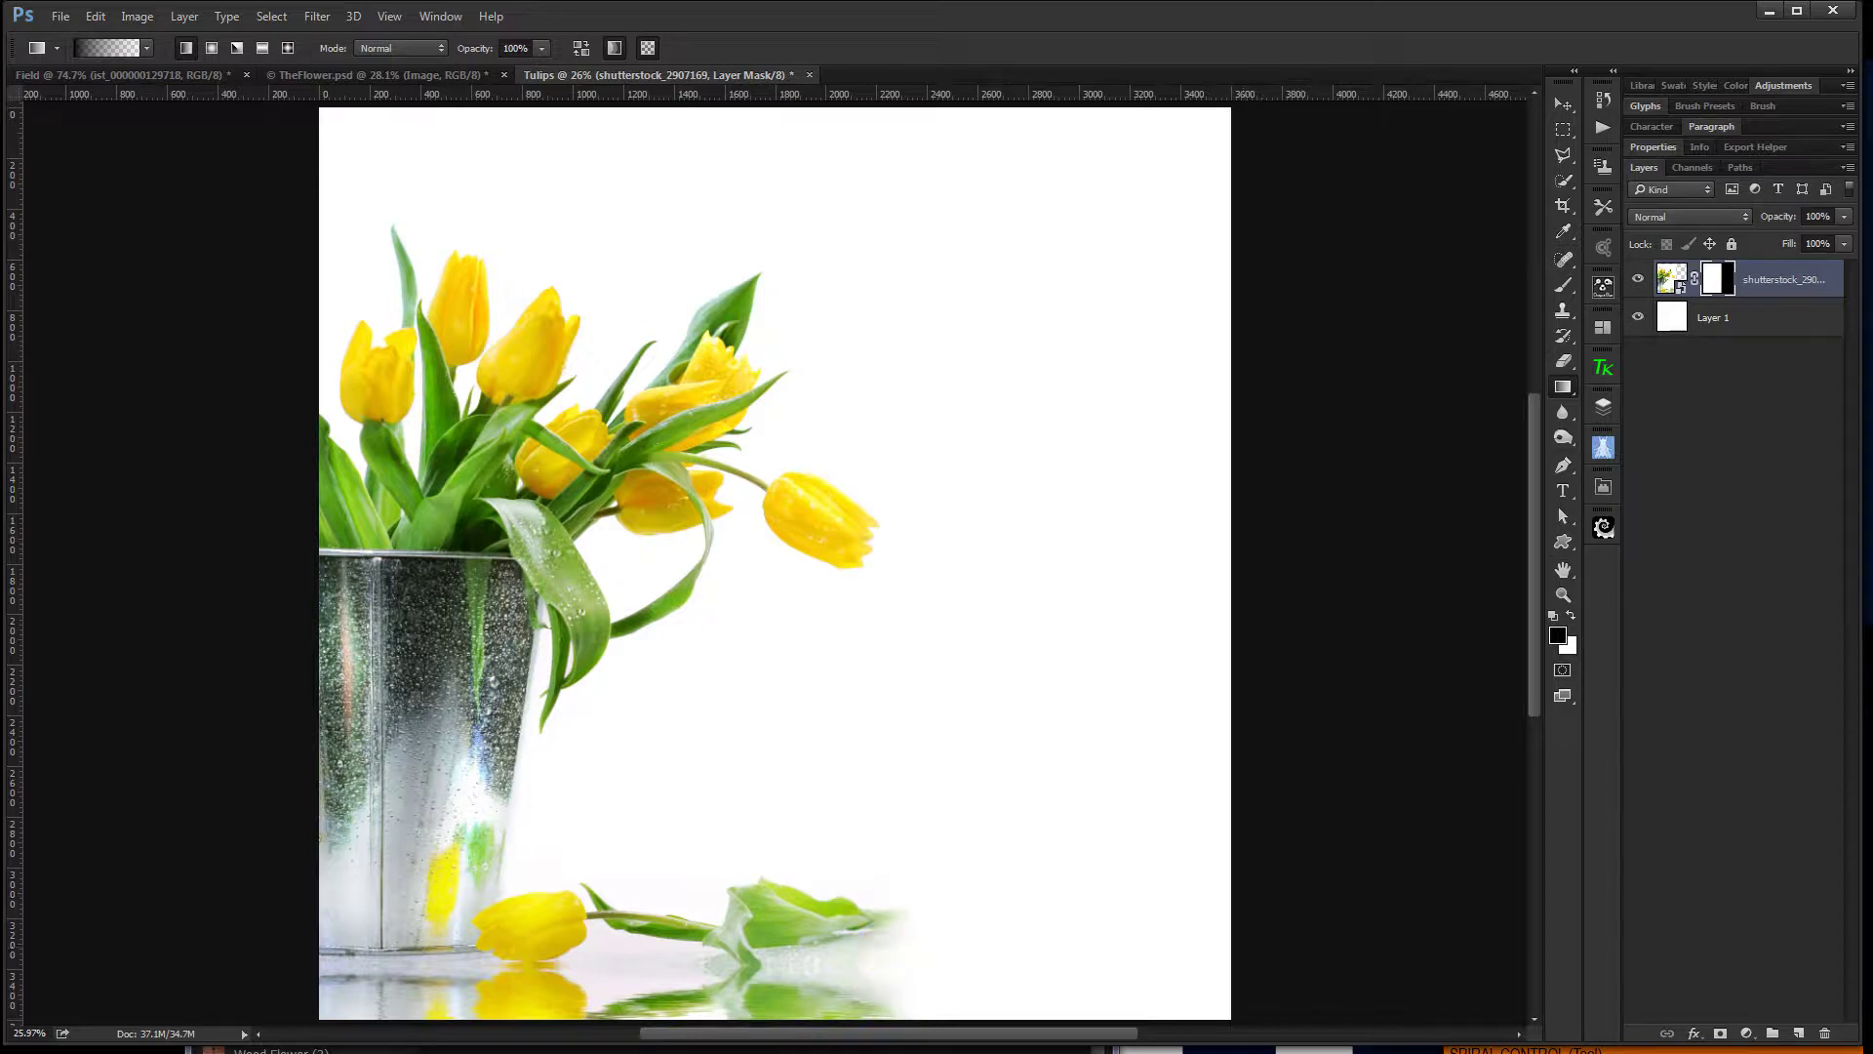
Switch to Bridge, preview the 2LO Delicate Paints 10.jpg texture full screen, and place it above the tulip photo in the Tulips document.
{"action": "key", "text": "alt+Tab"}
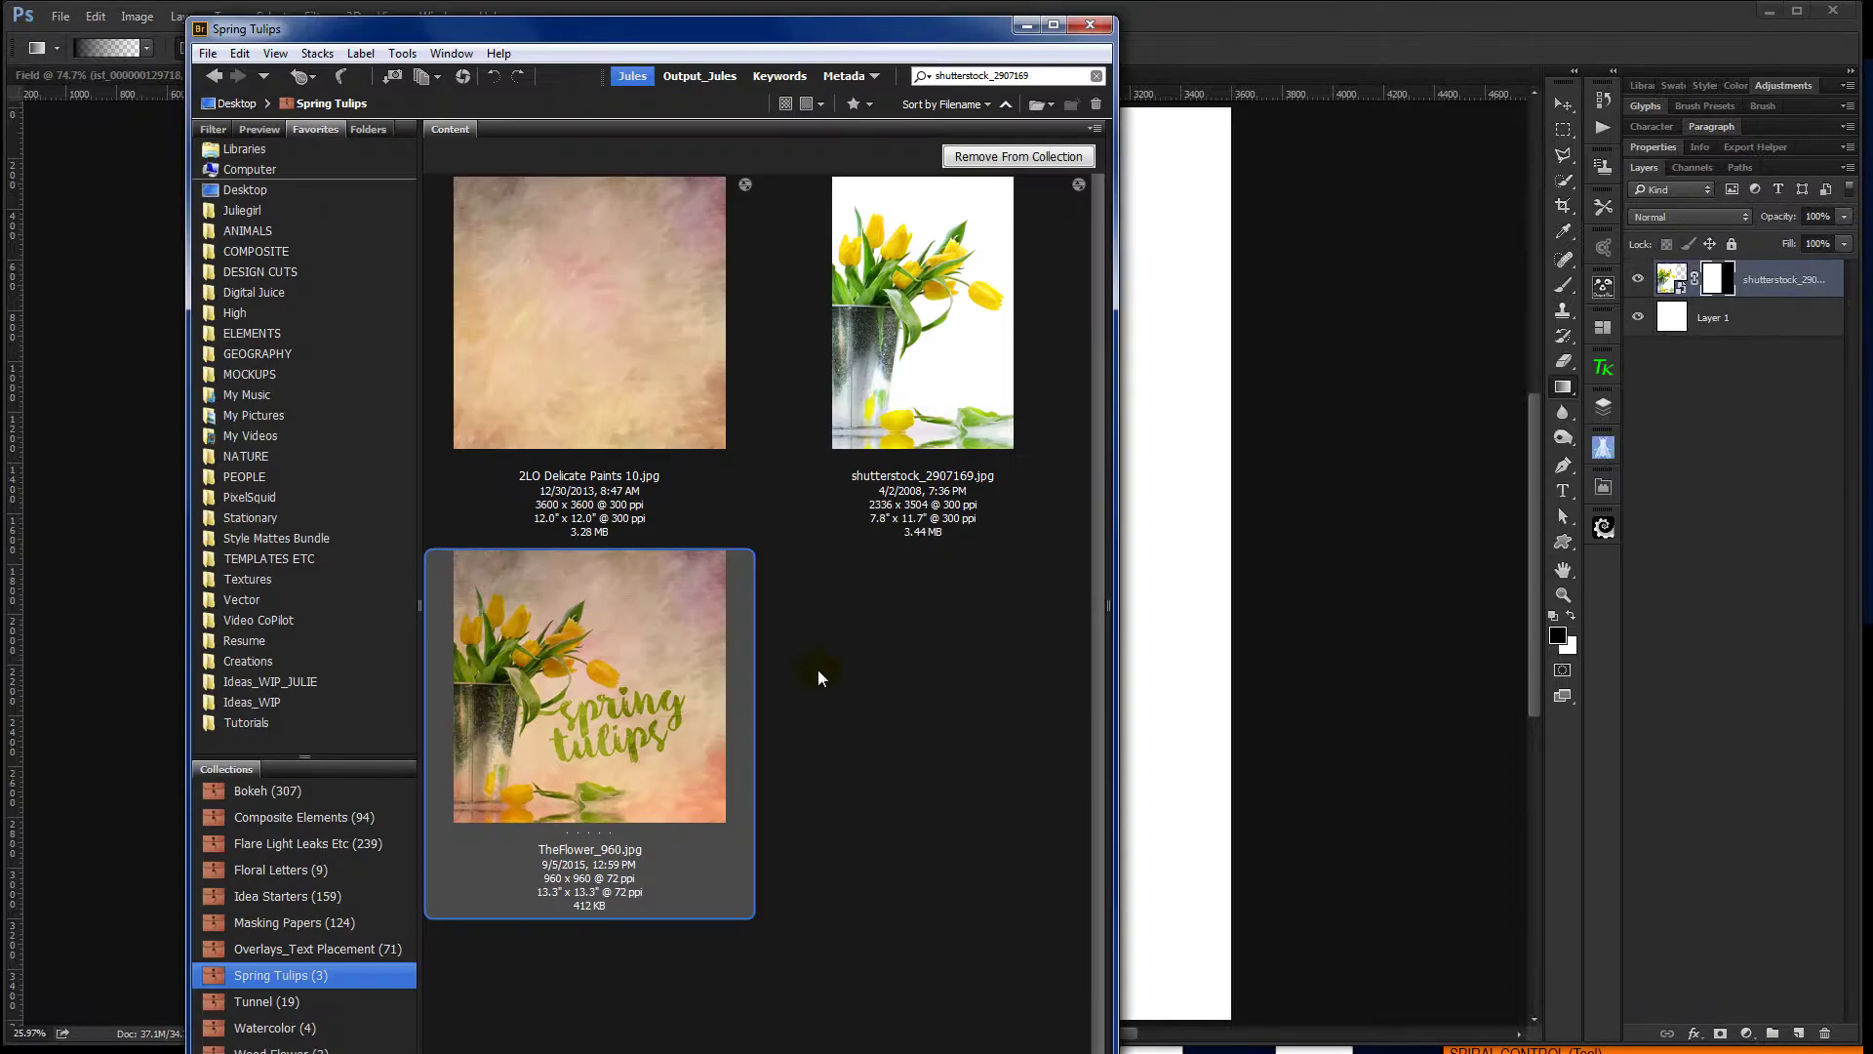
{"action": "left_click", "coordinate": [938, 757]}
{"action": "left_click", "coordinate": [656, 380]}
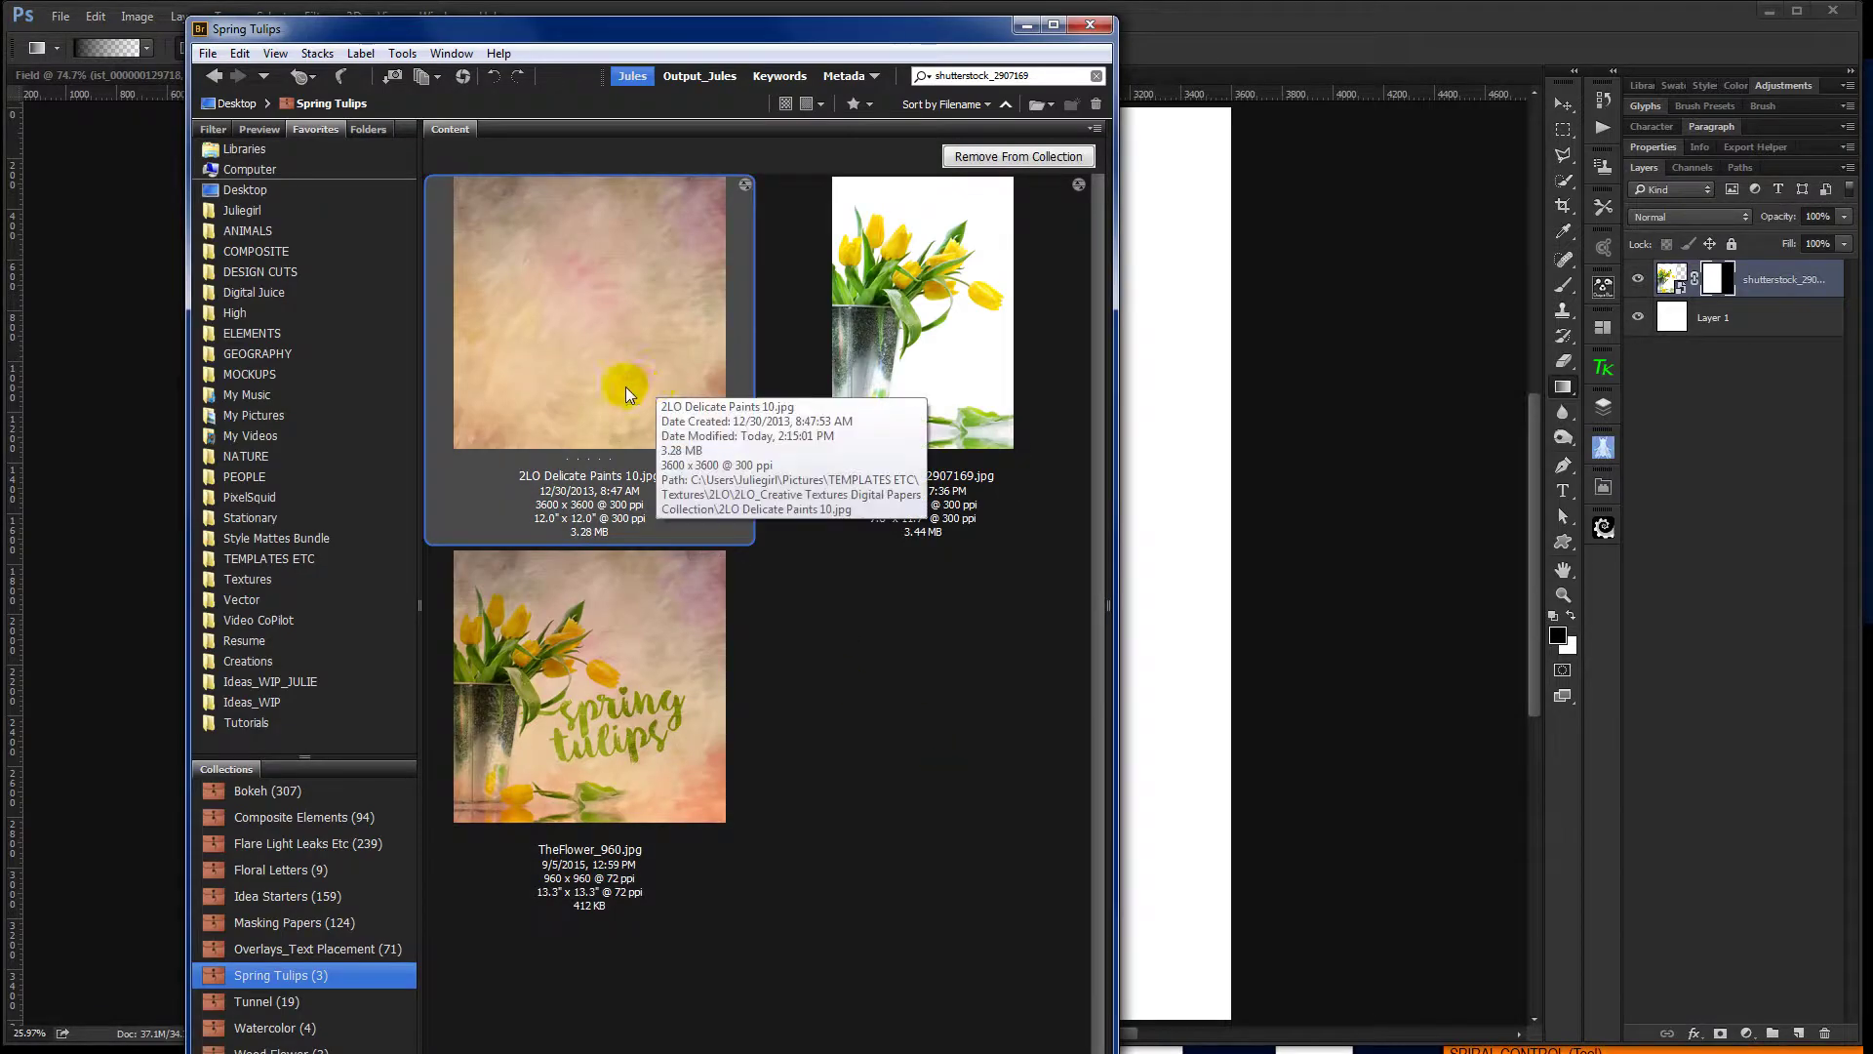
{"action": "key", "text": "space"}
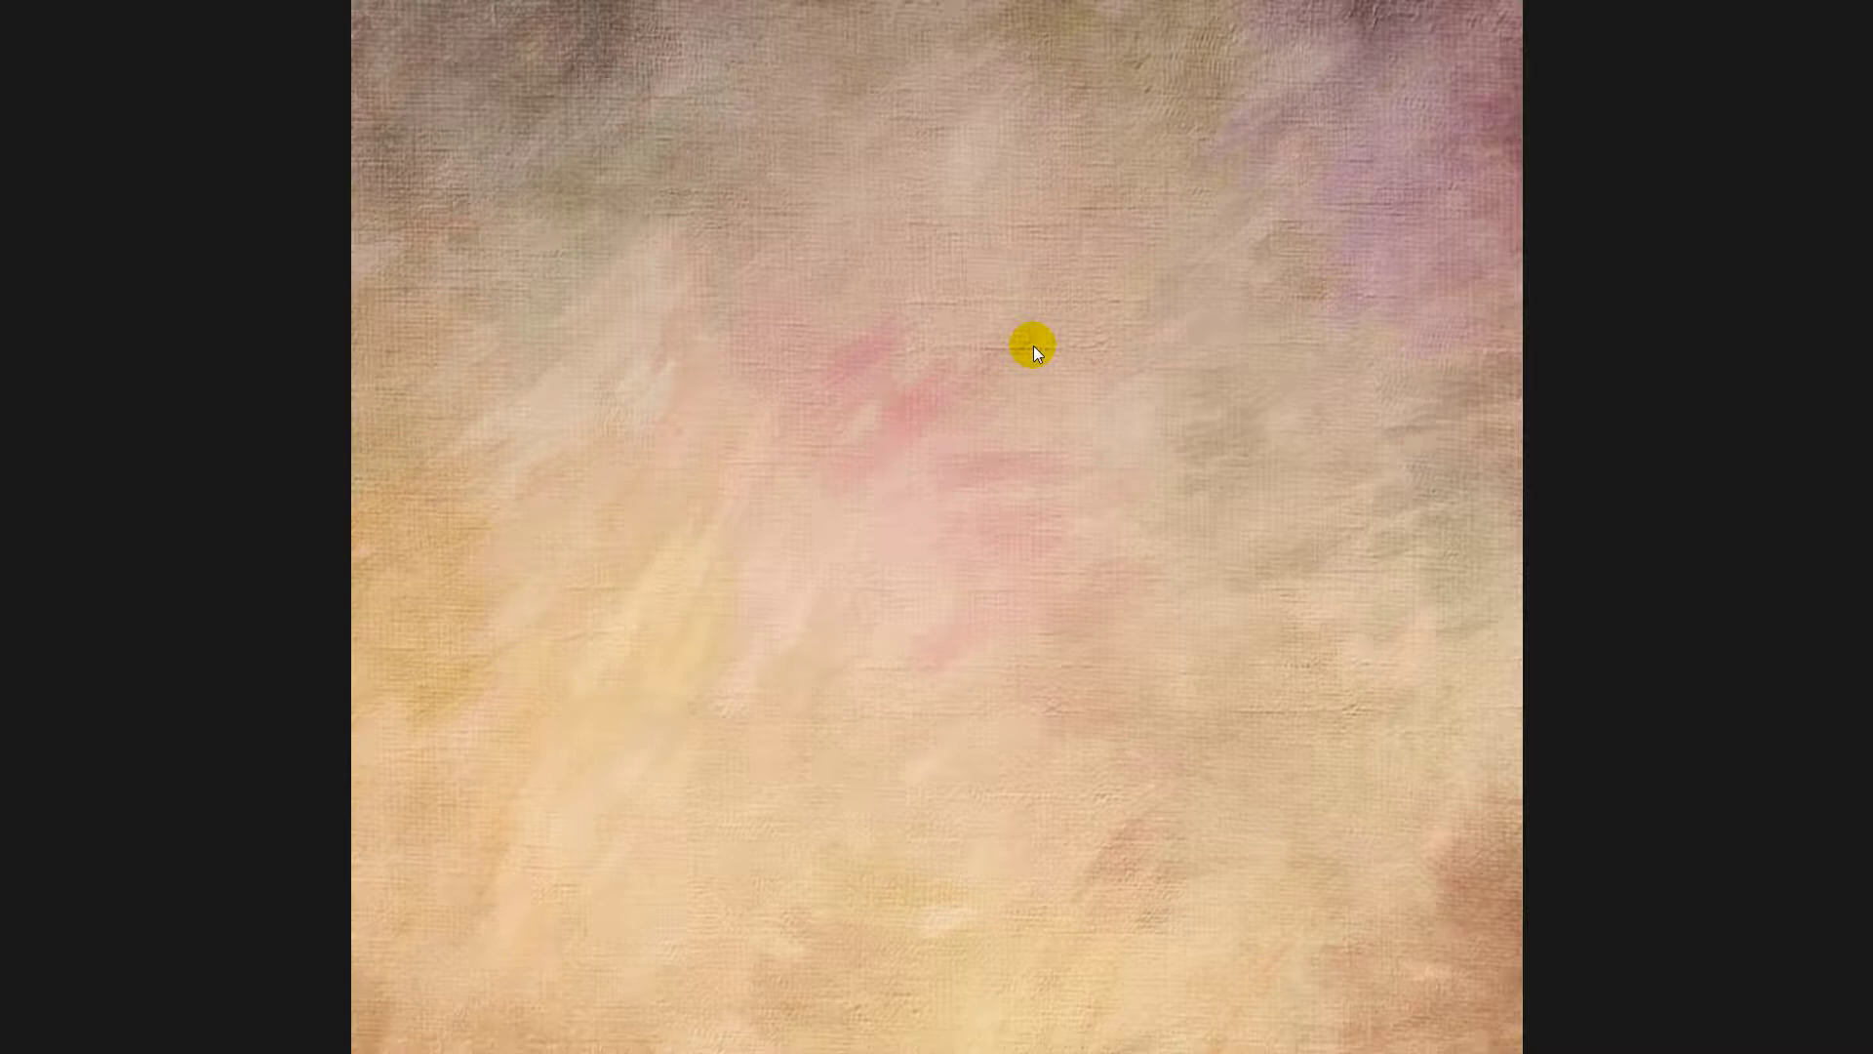
{"action": "key", "text": "space"}
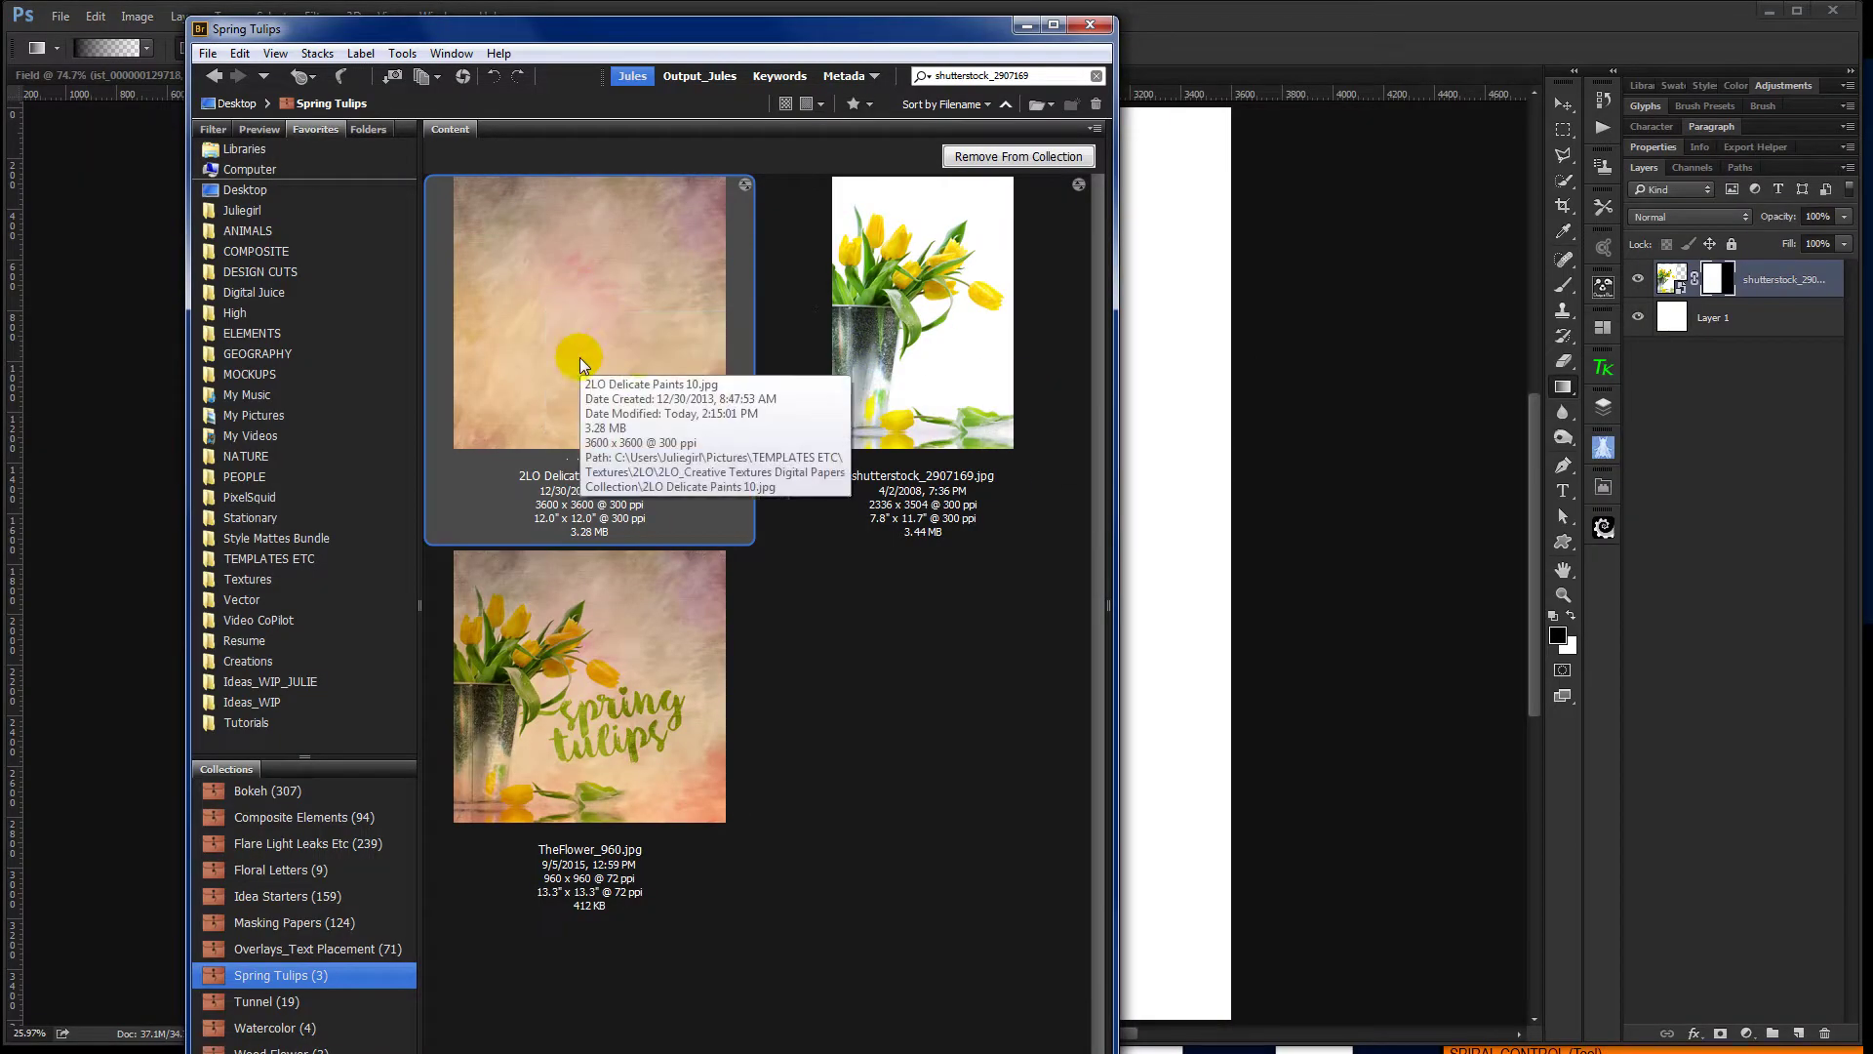
{"action": "left_click", "coordinate": [1177, 532]}
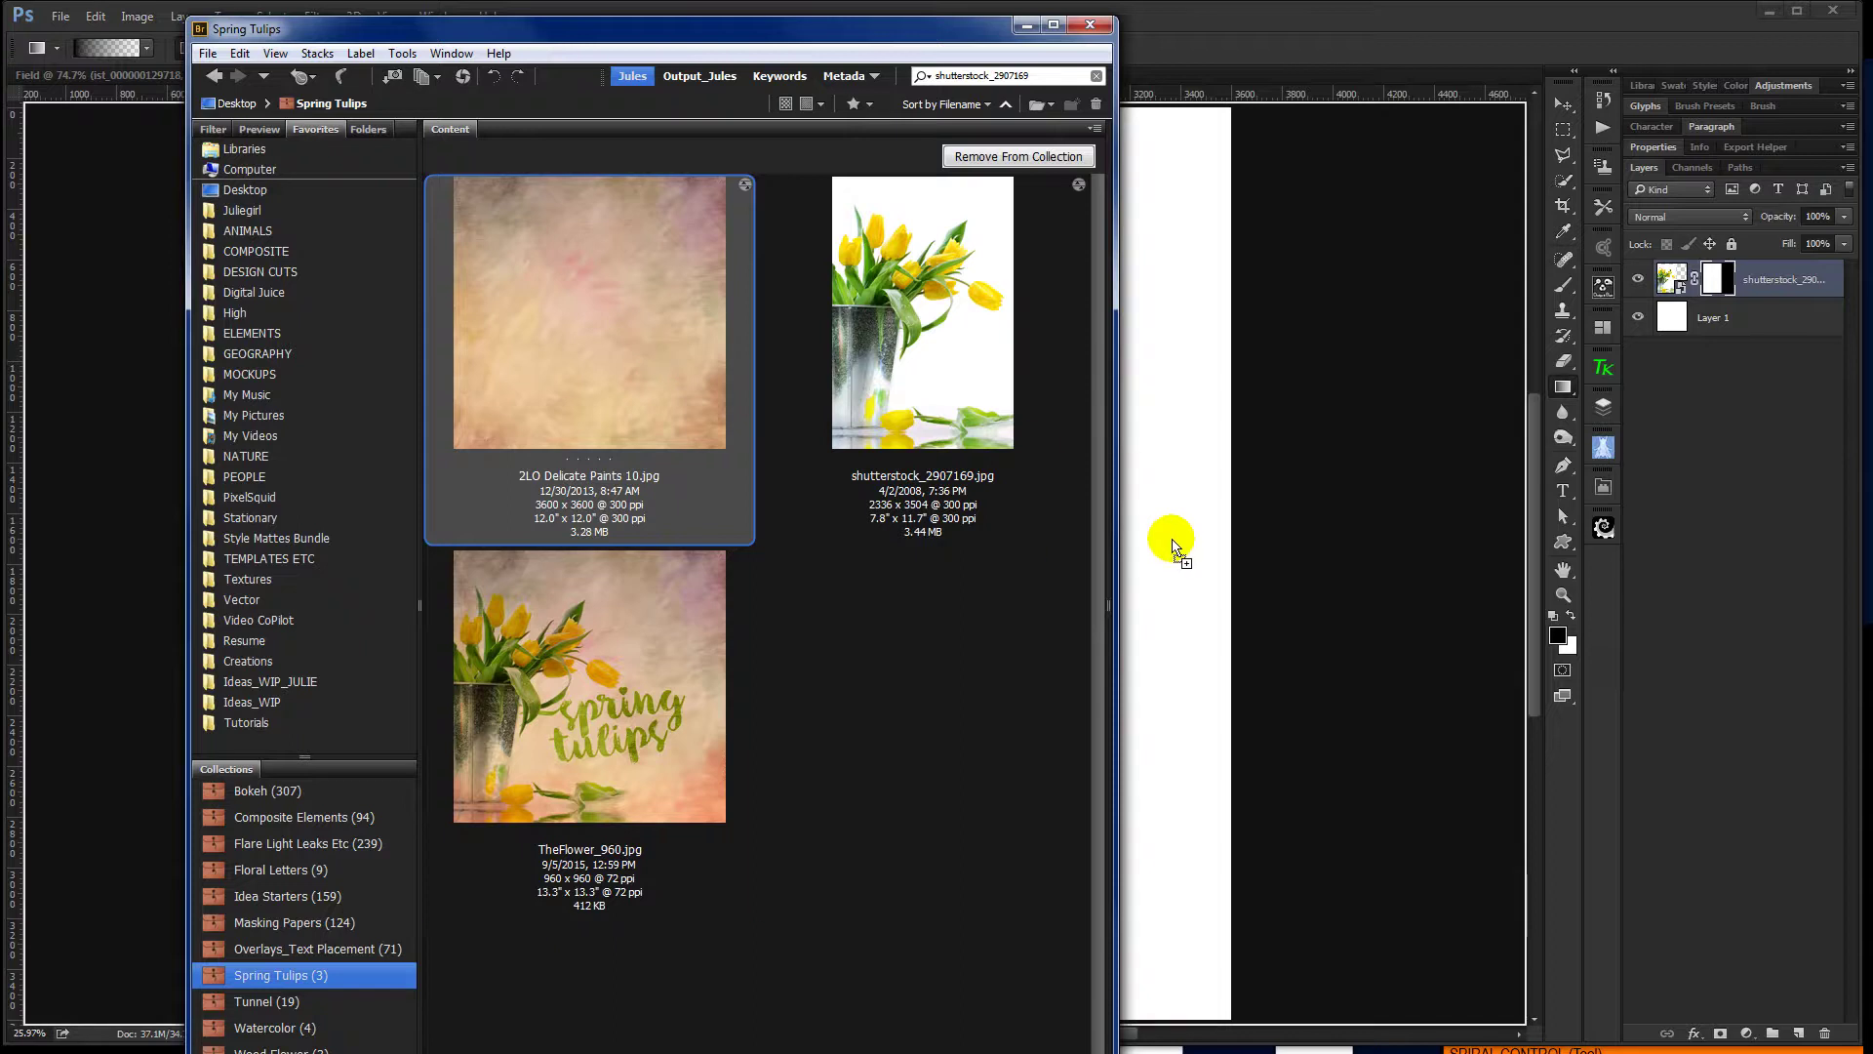
{"action": "key", "text": "Return"}
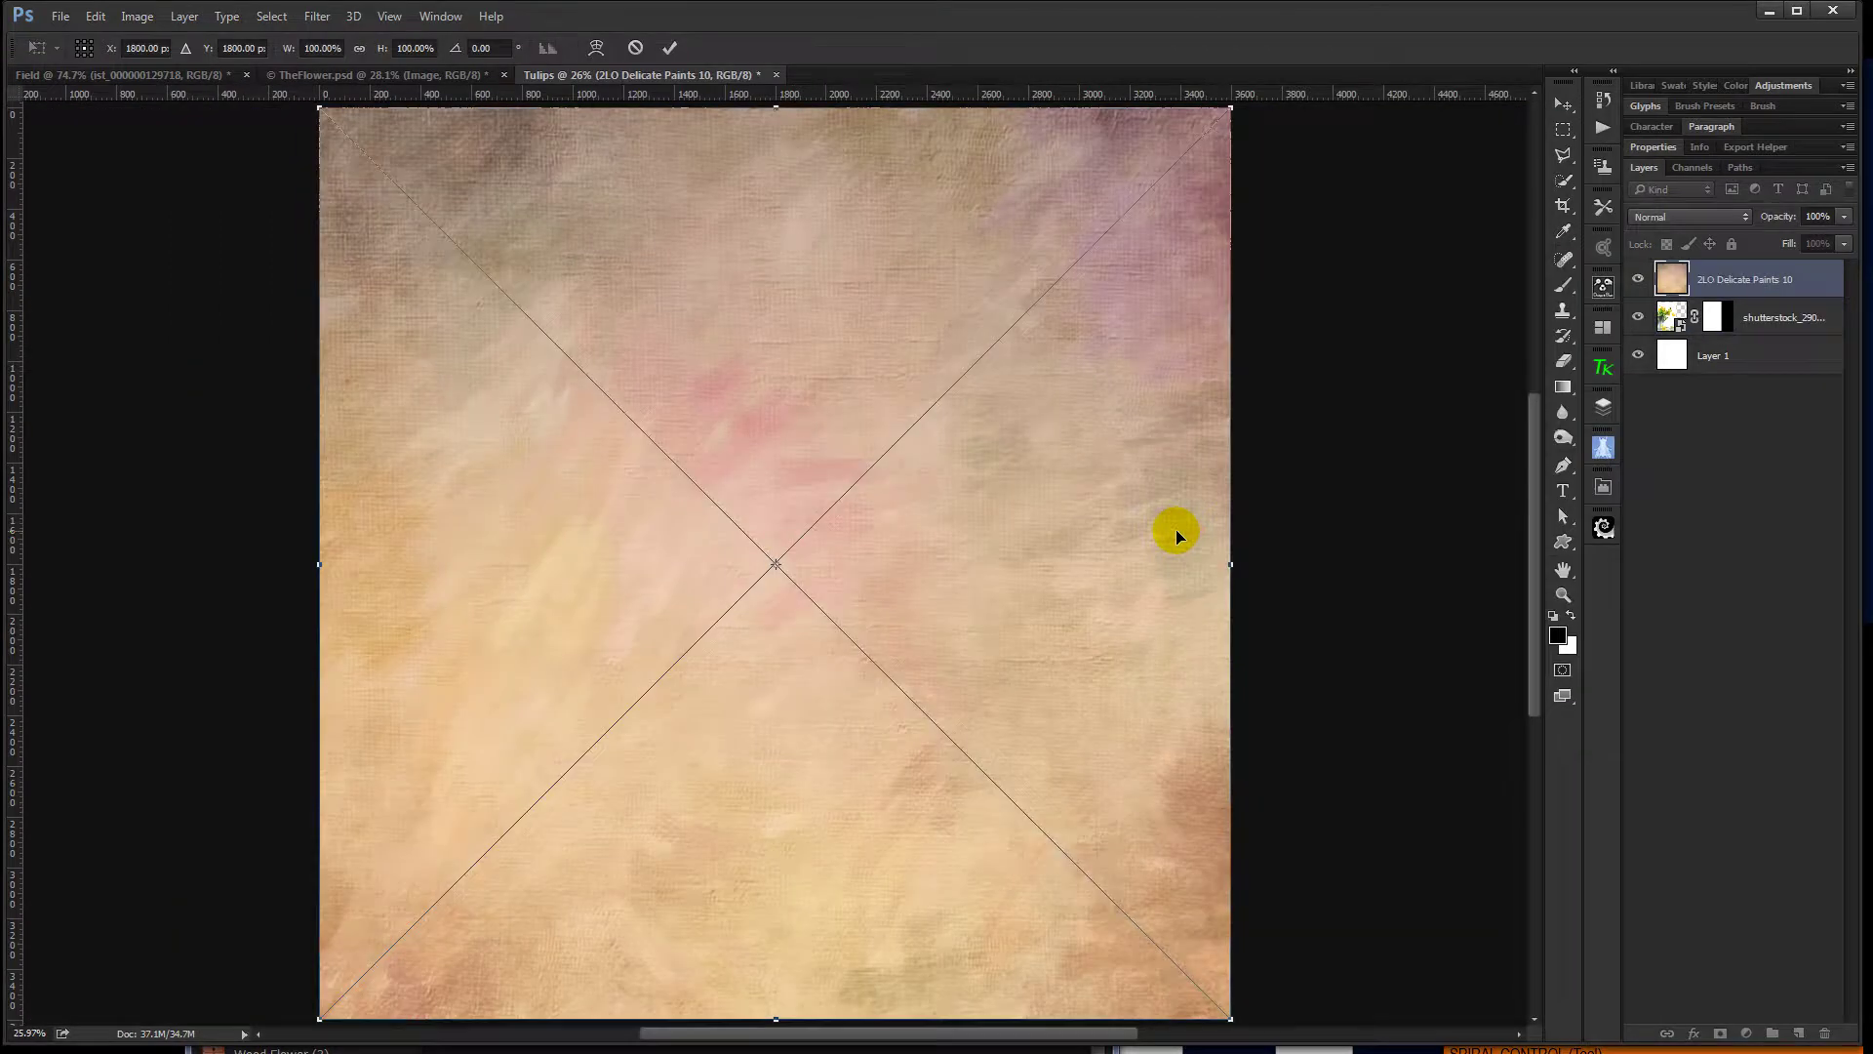
{"action": "key", "text": "Return"}
Set the 2LO Delicate Paints 10 texture layer's blend mode to Multiply.
{"action": "key", "text": "g"}
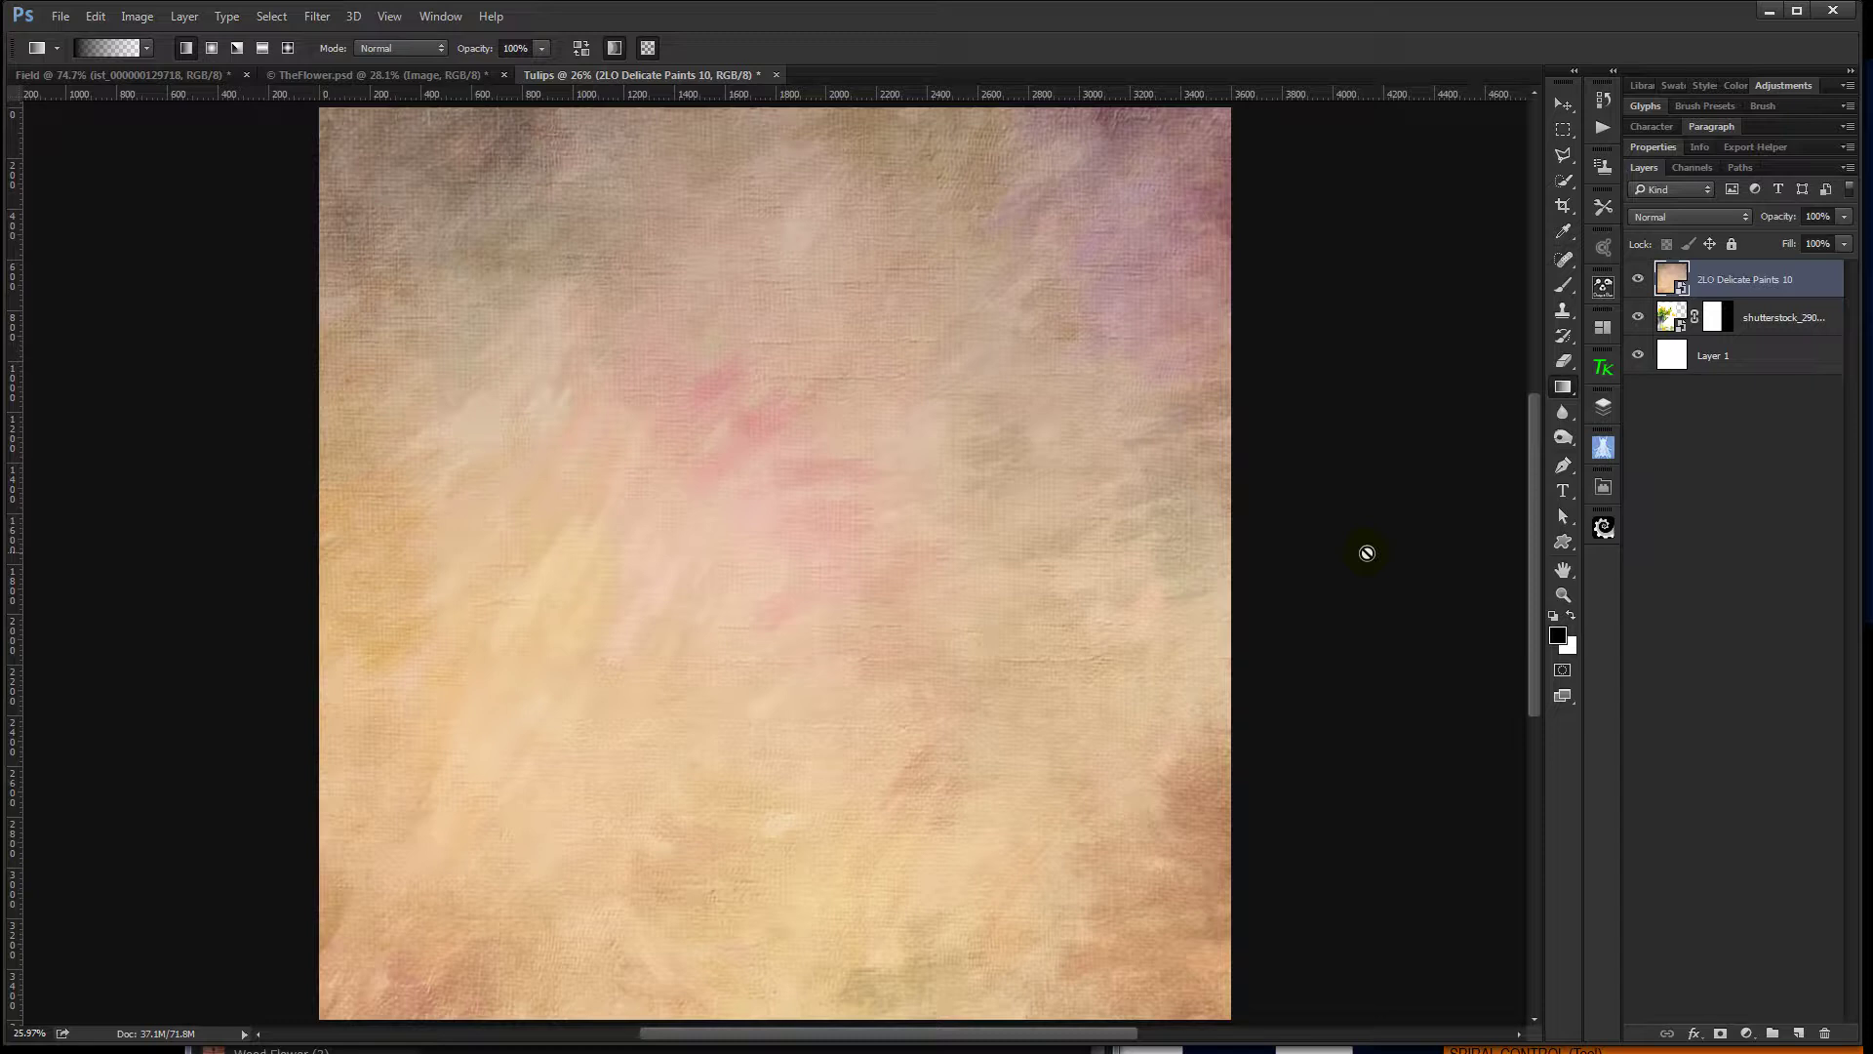
{"action": "key", "text": "shift+alt+m"}
{"action": "key", "text": "shift+alt+m"}
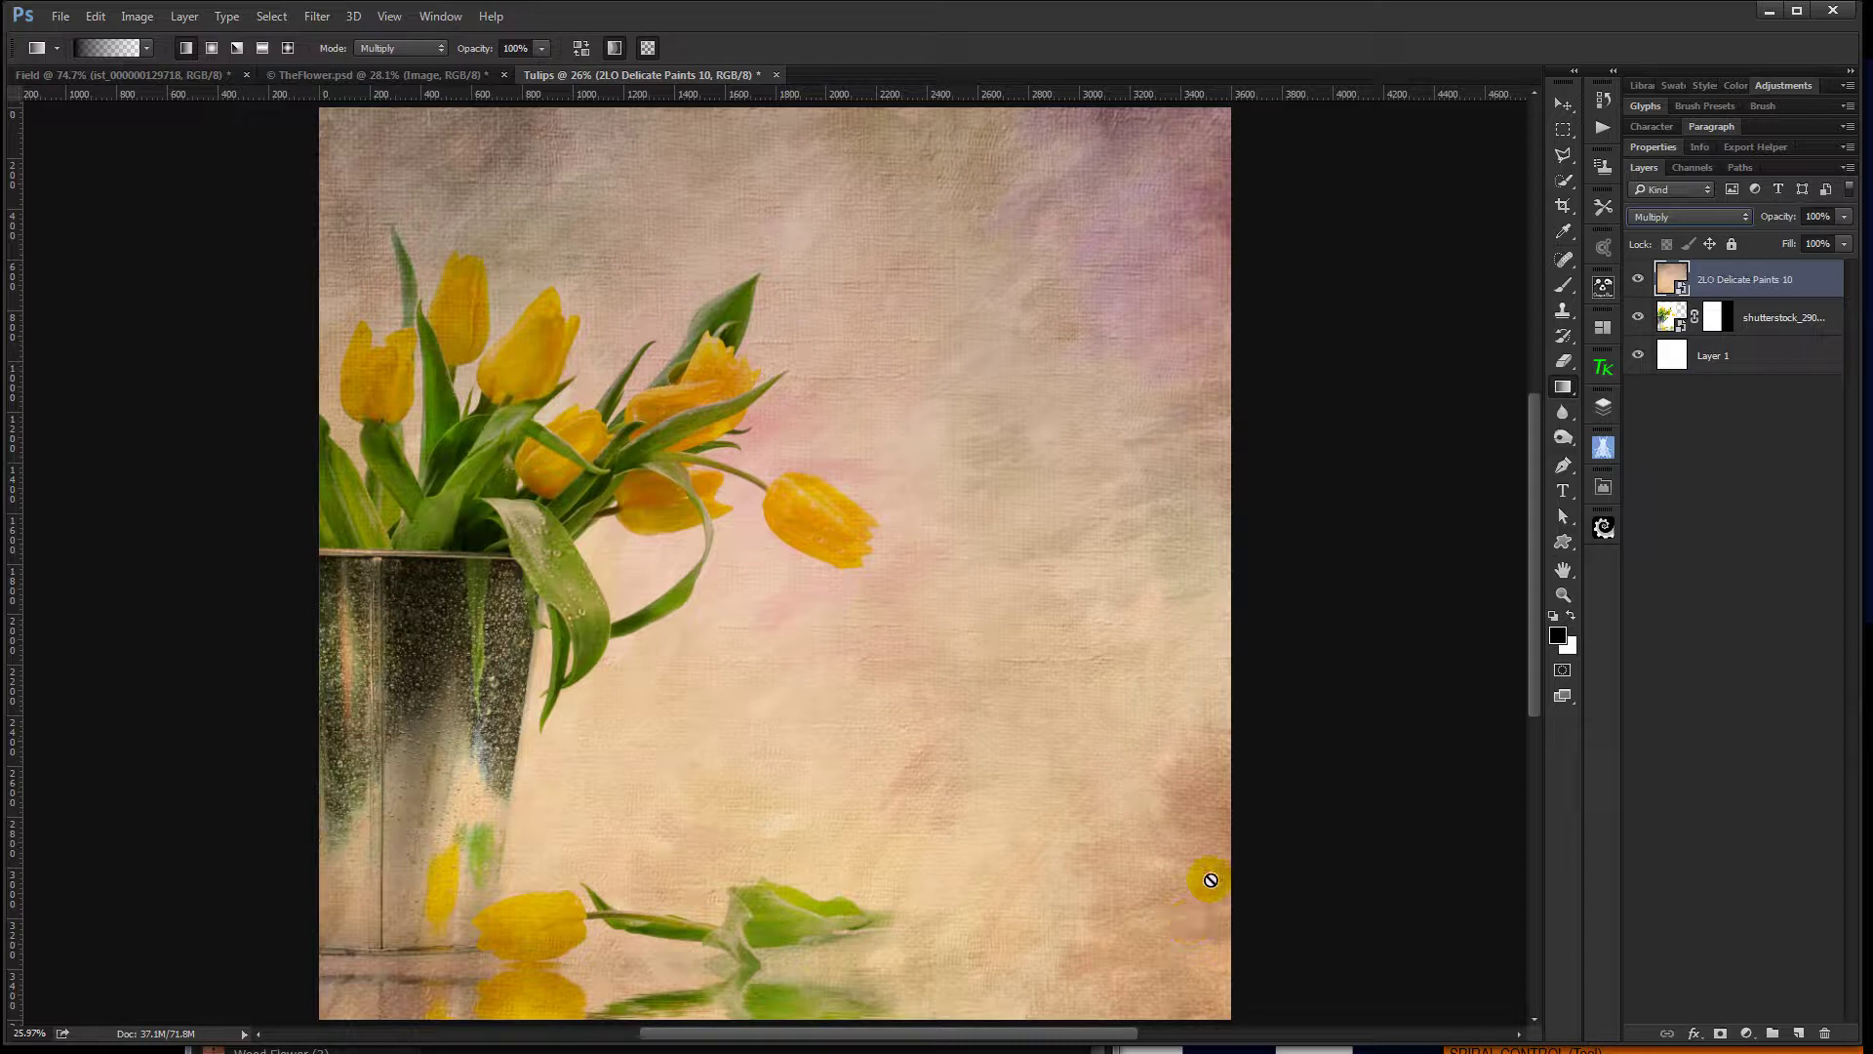
{"action": "left_click", "coordinate": [1189, 923]}
{"action": "left_click", "coordinate": [1020, 436]}
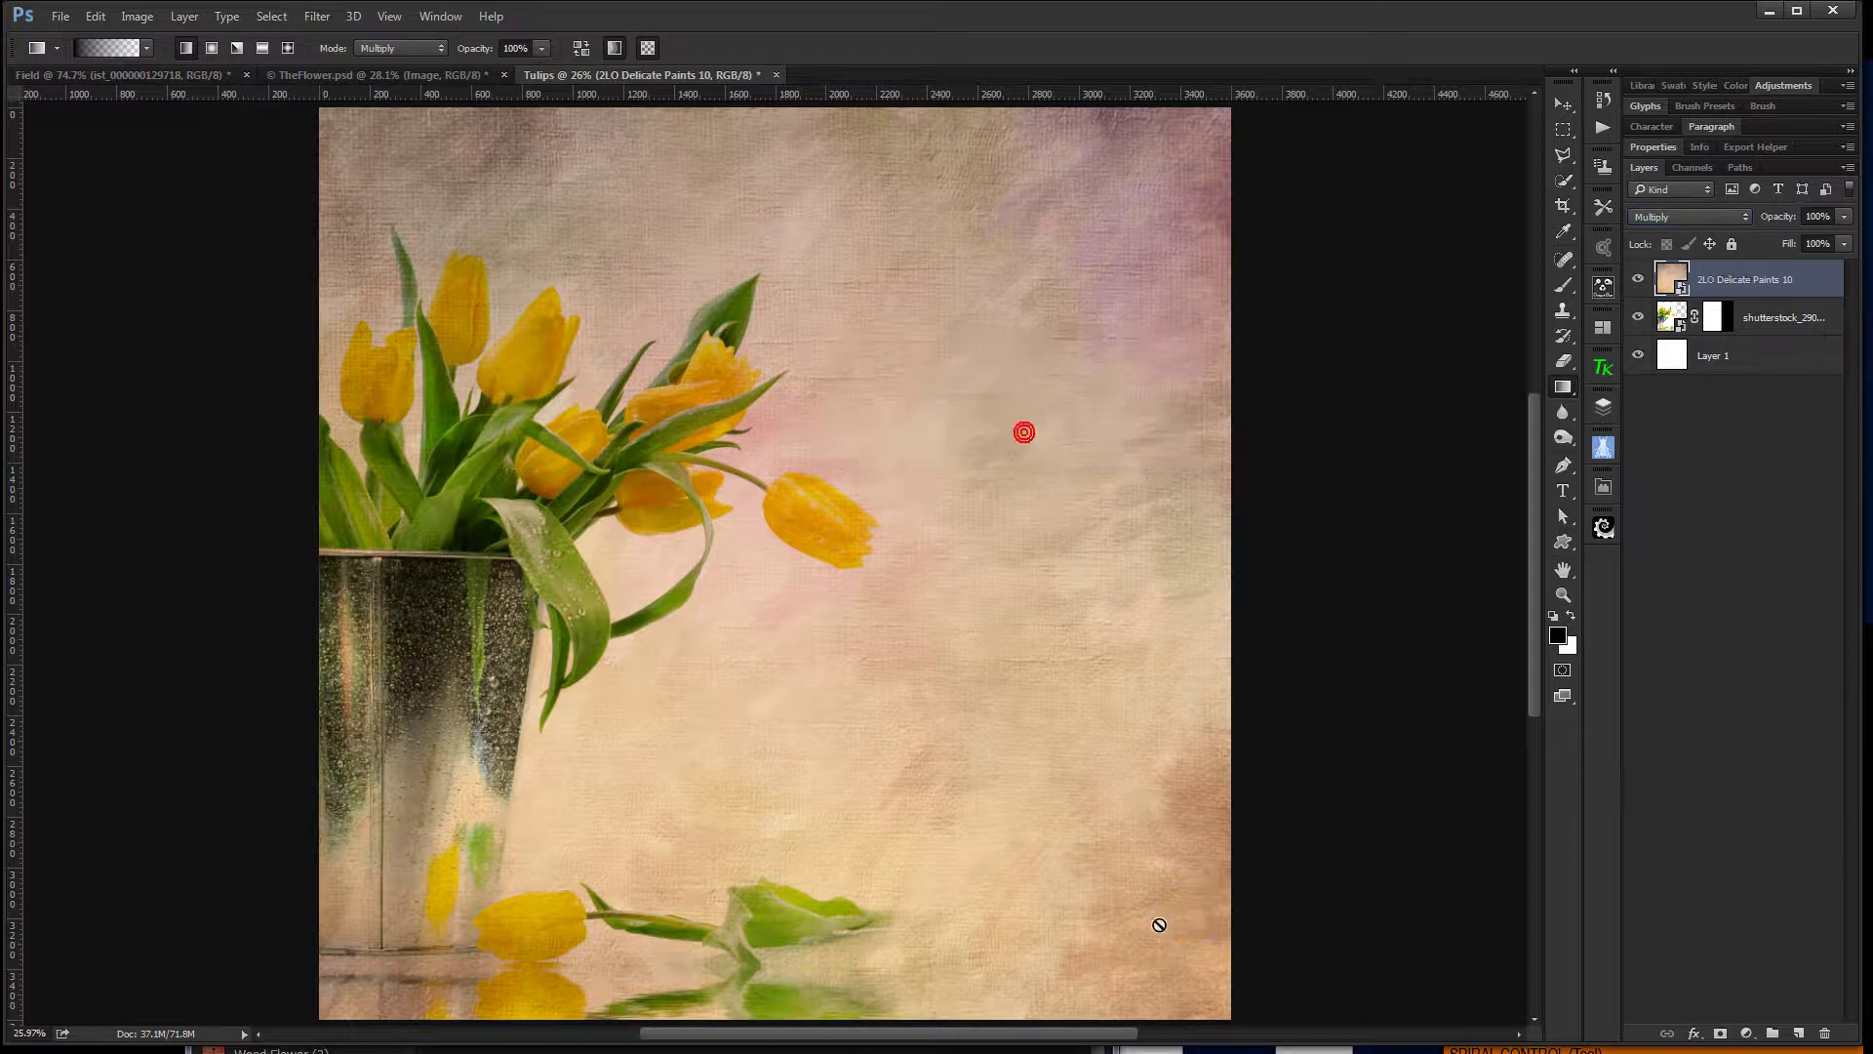
{"action": "key", "text": "v"}
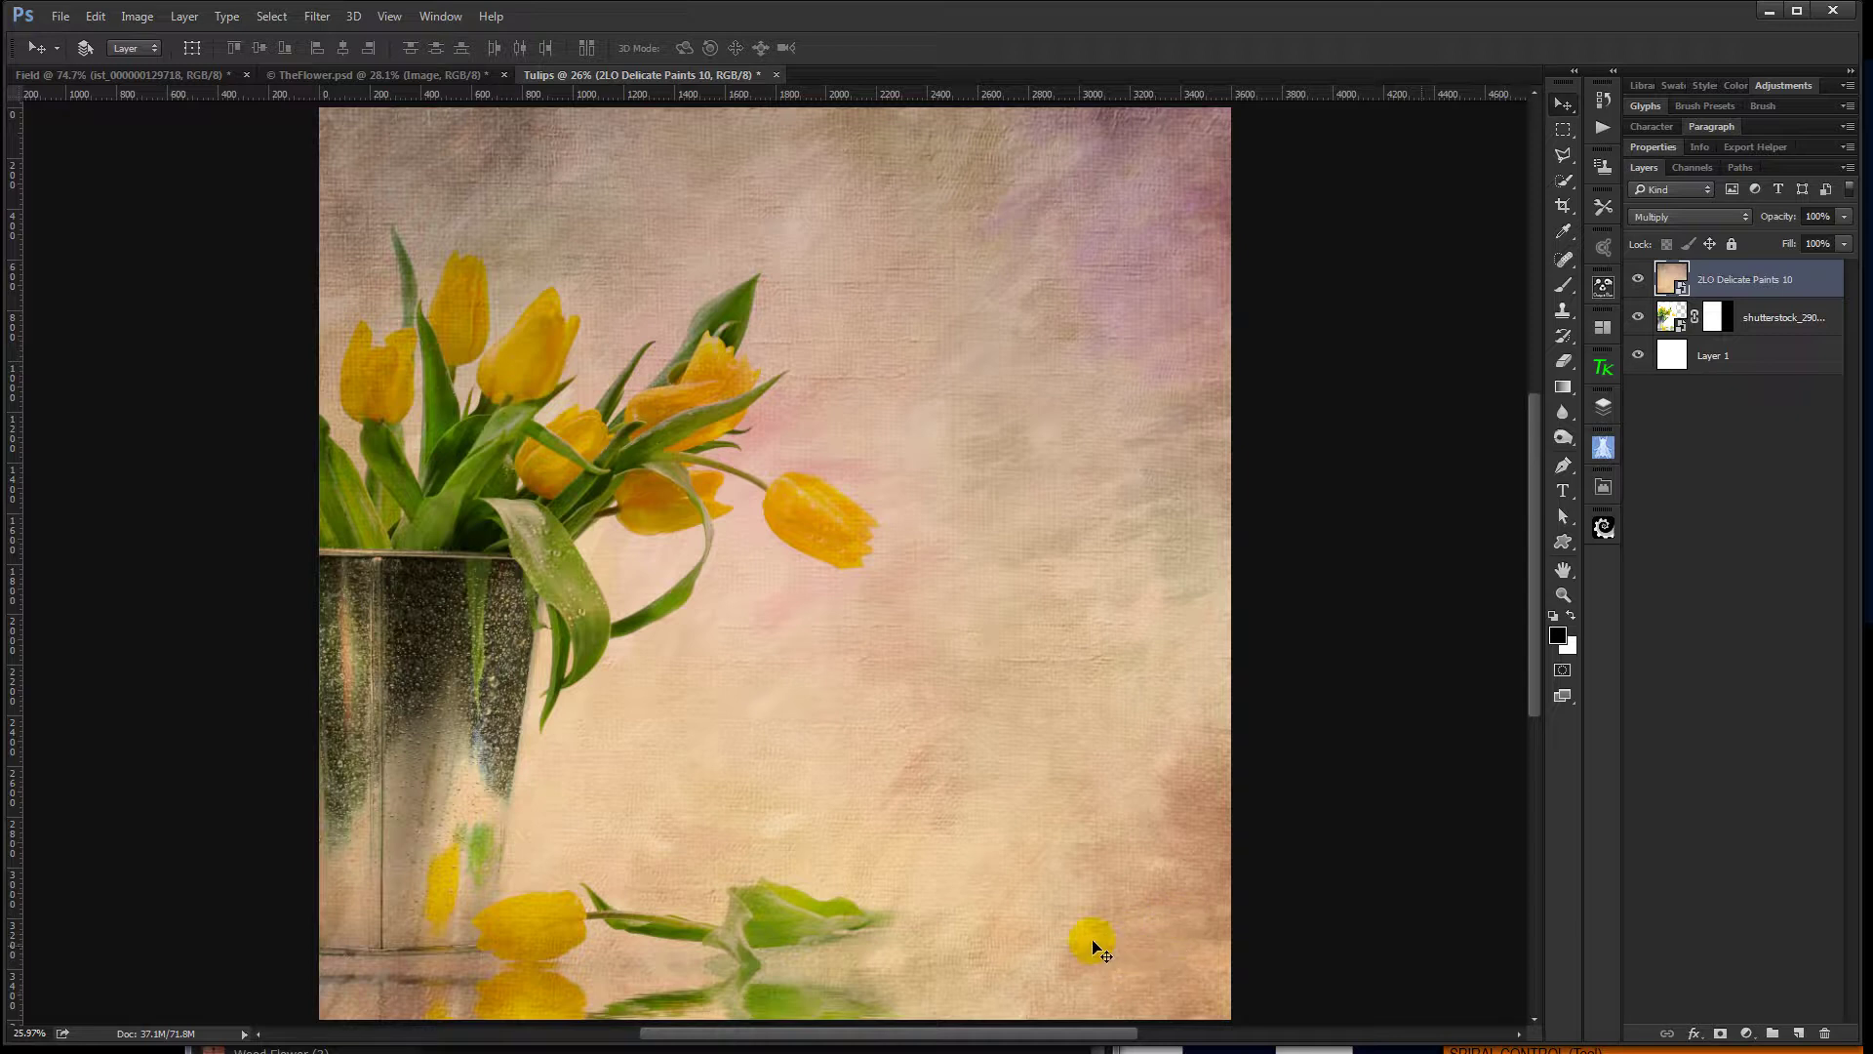
Add a Gradient Fill layer above the texture using the Violet, Orange preset, with the gradient reversed.
{"action": "left_click", "coordinate": [1749, 1034]}
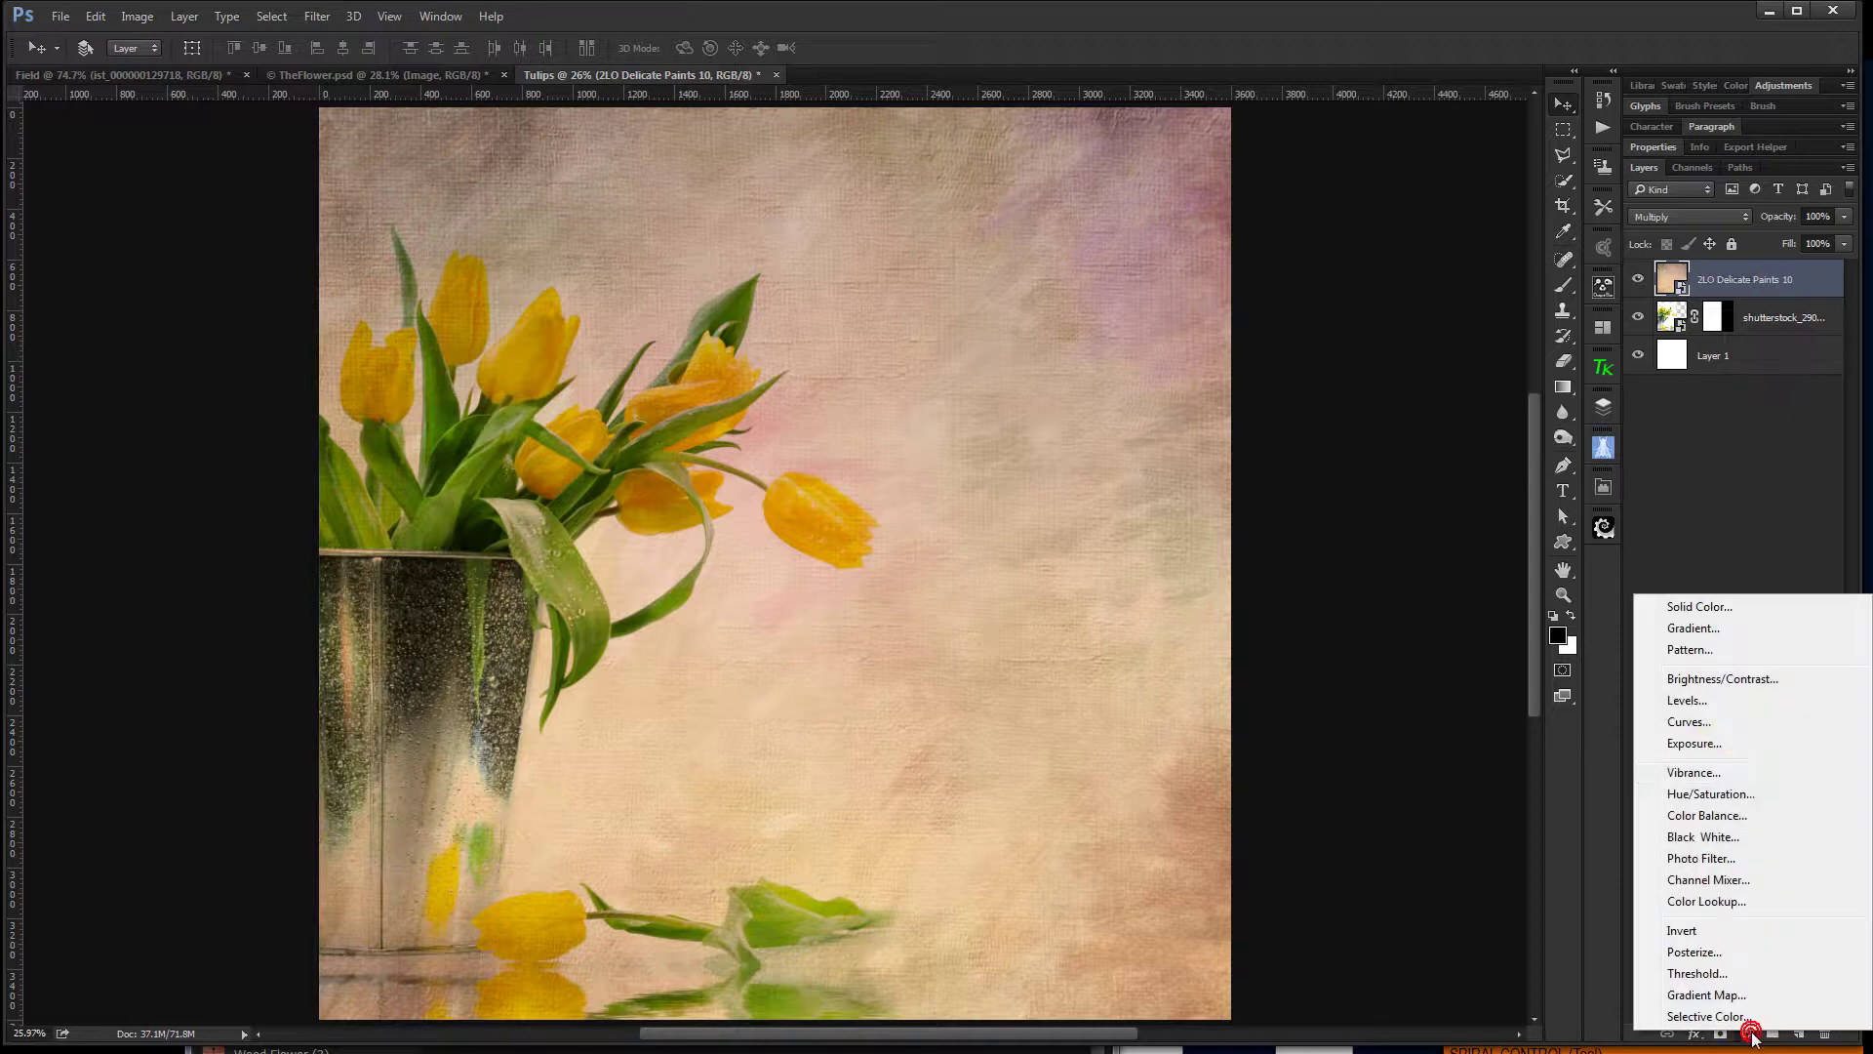
{"action": "left_click", "coordinate": [1732, 628]}
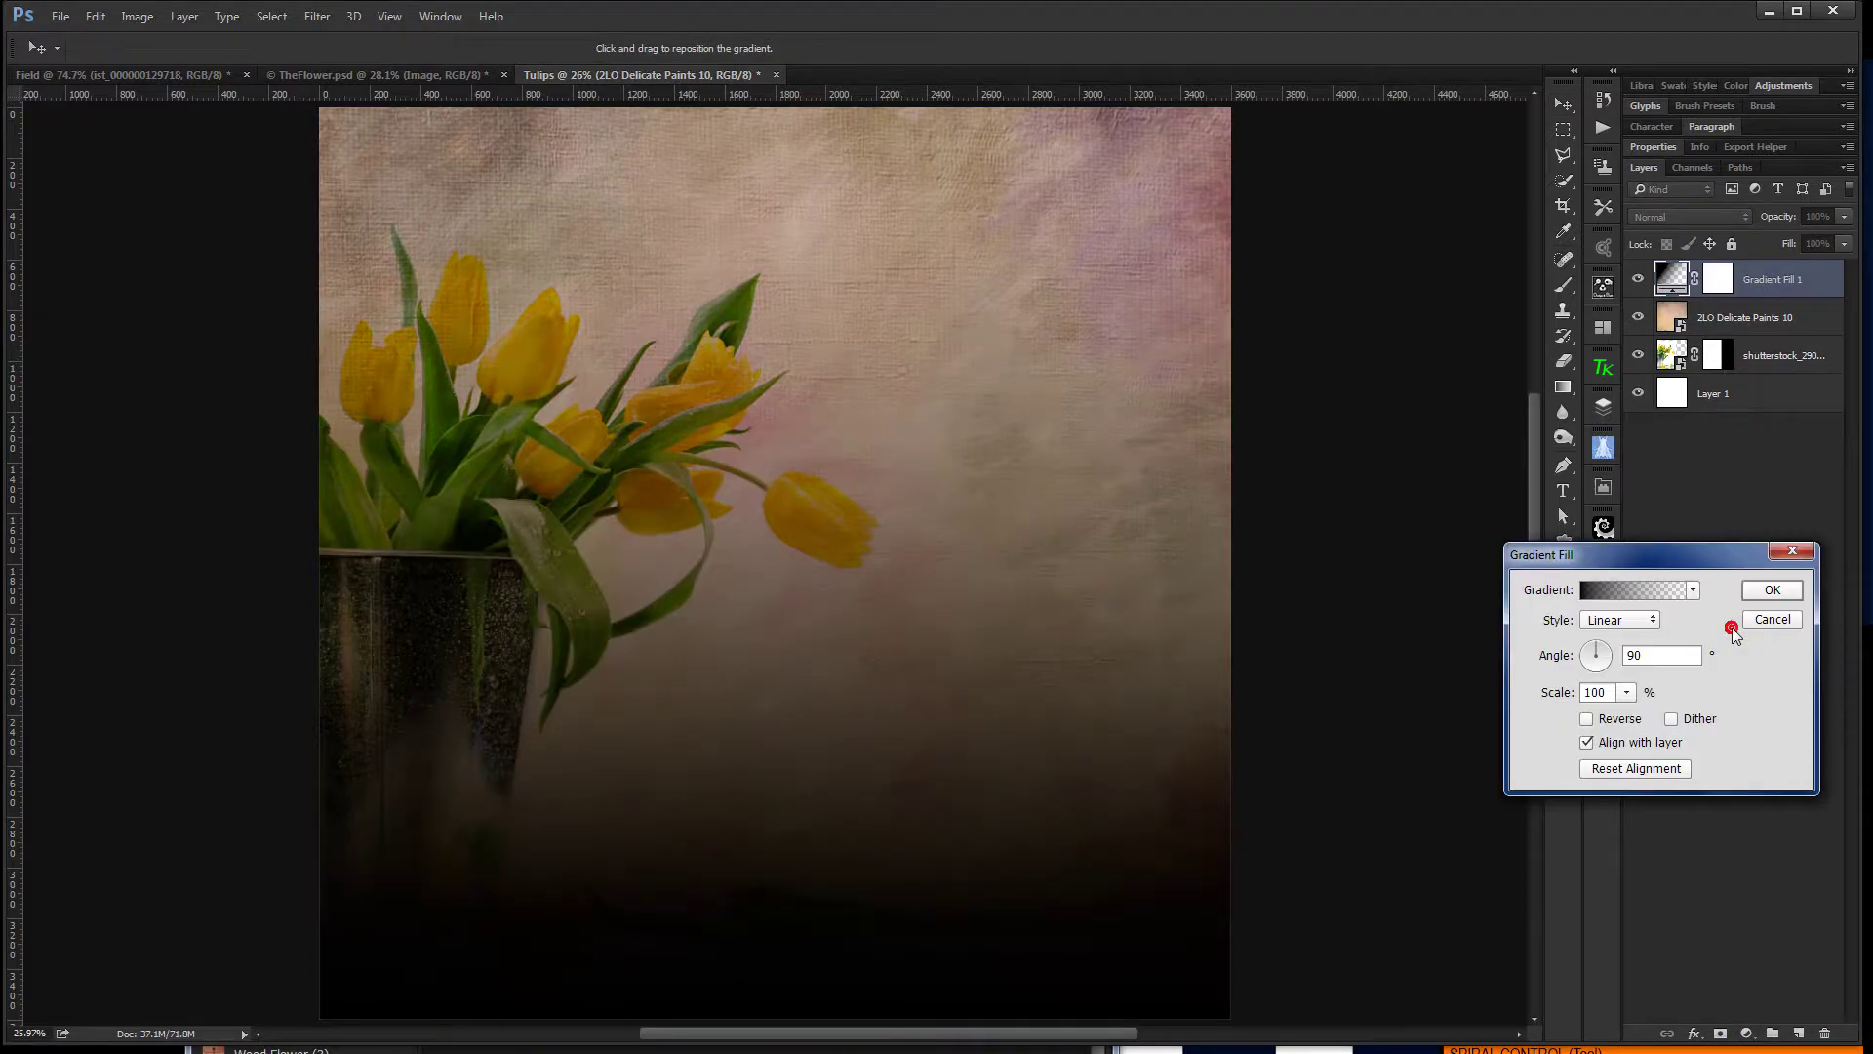
{"action": "left_click", "coordinate": [1641, 589]}
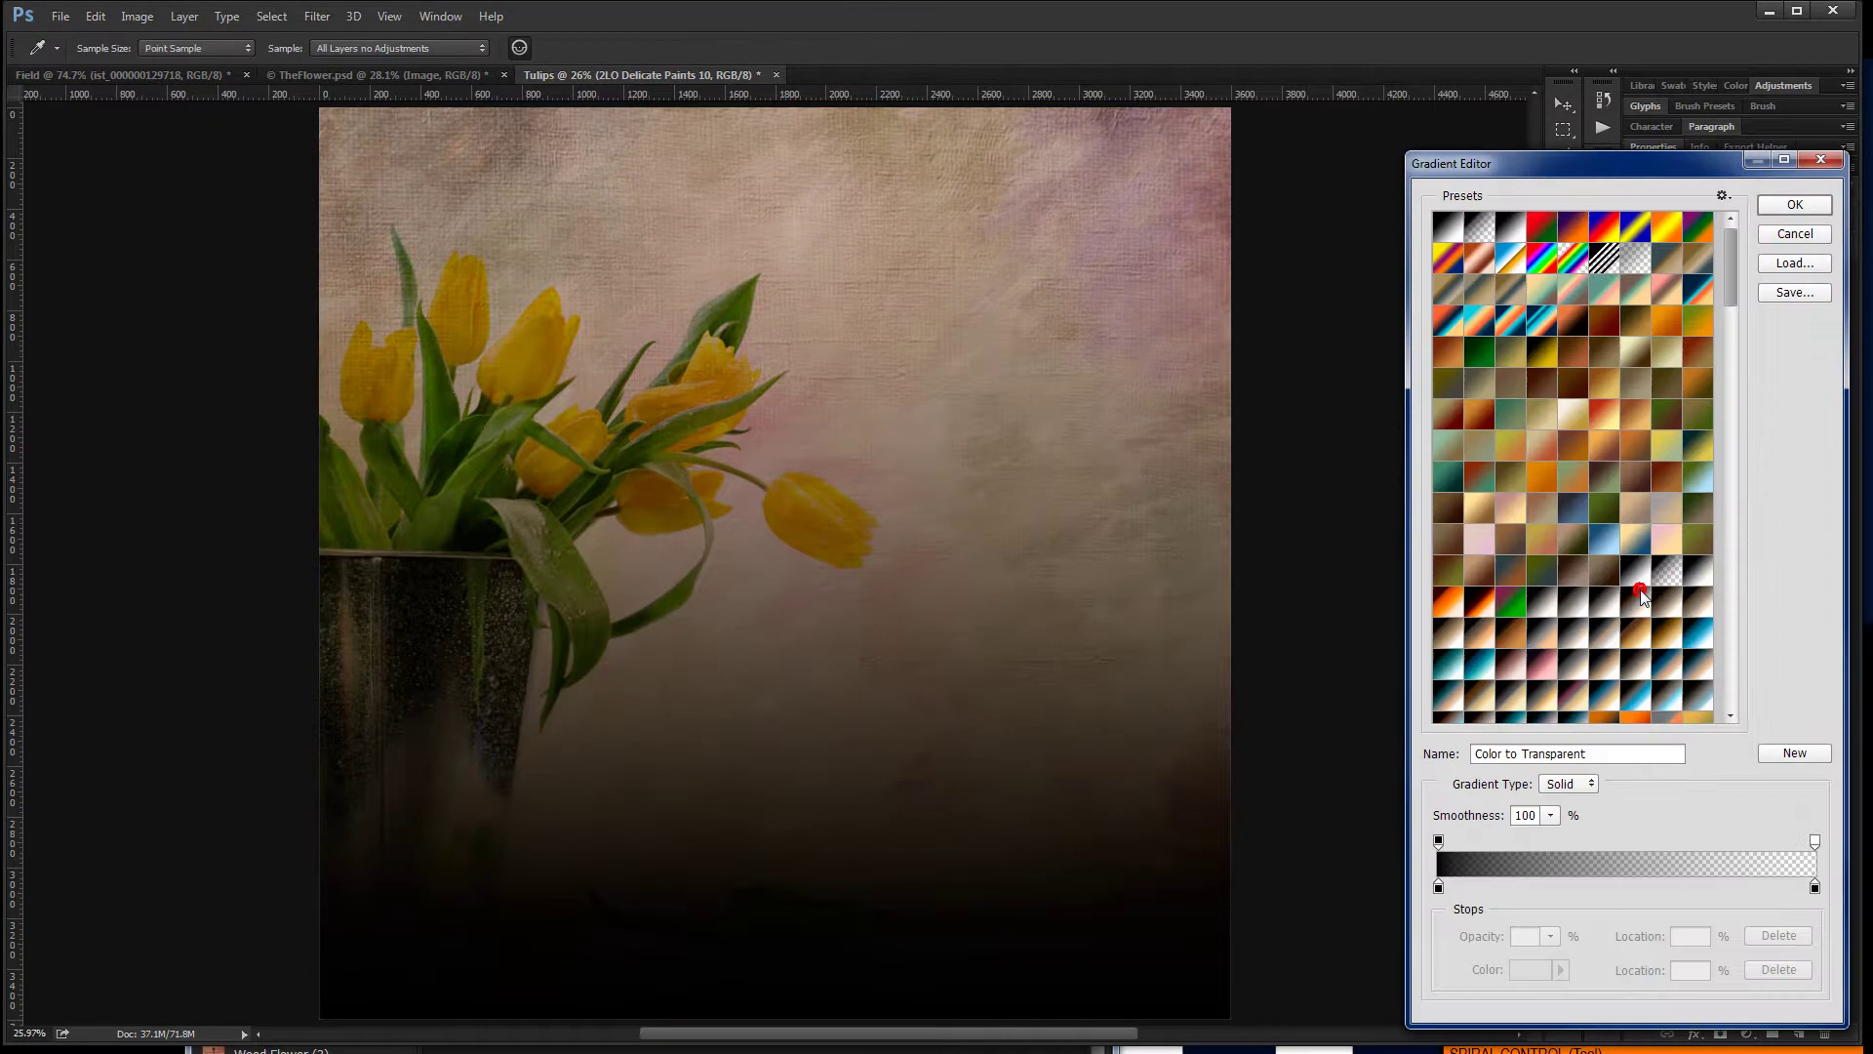
{"action": "left_click", "coordinate": [1575, 234]}
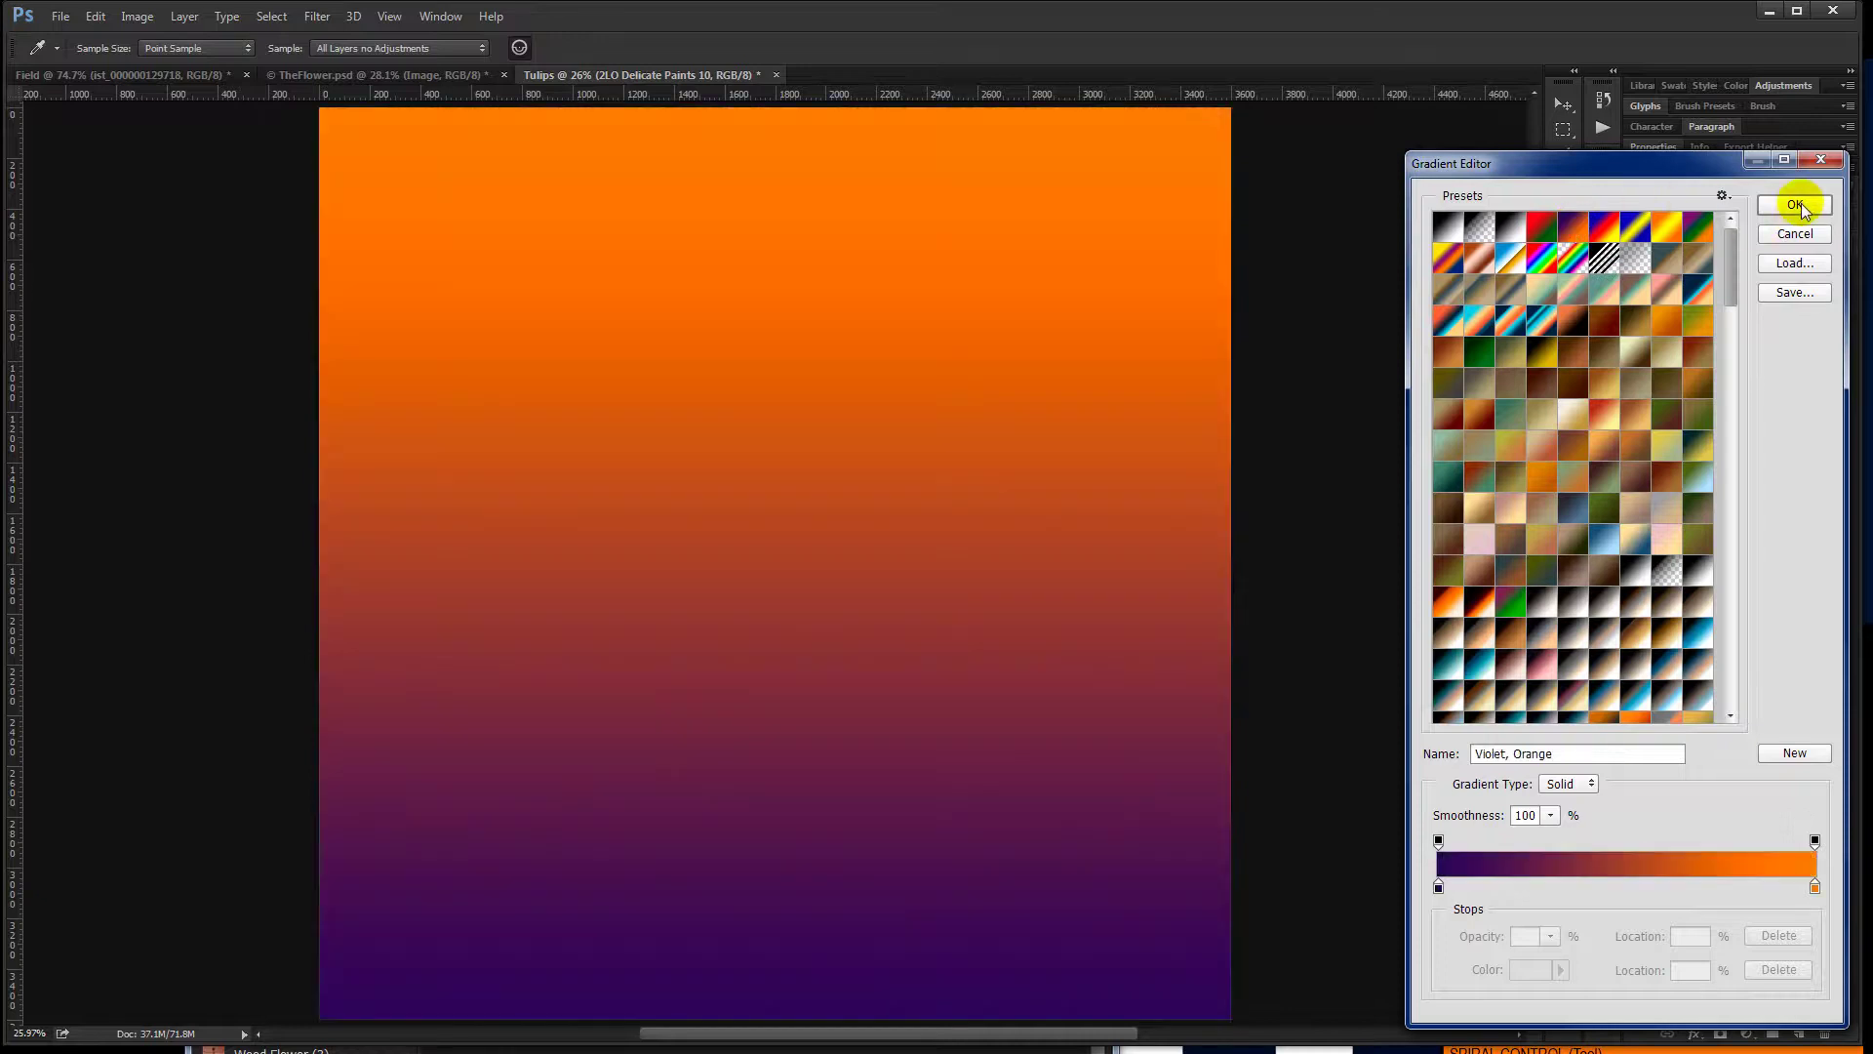
{"action": "left_click", "coordinate": [1795, 204]}
{"action": "left_click", "coordinate": [1586, 718]}
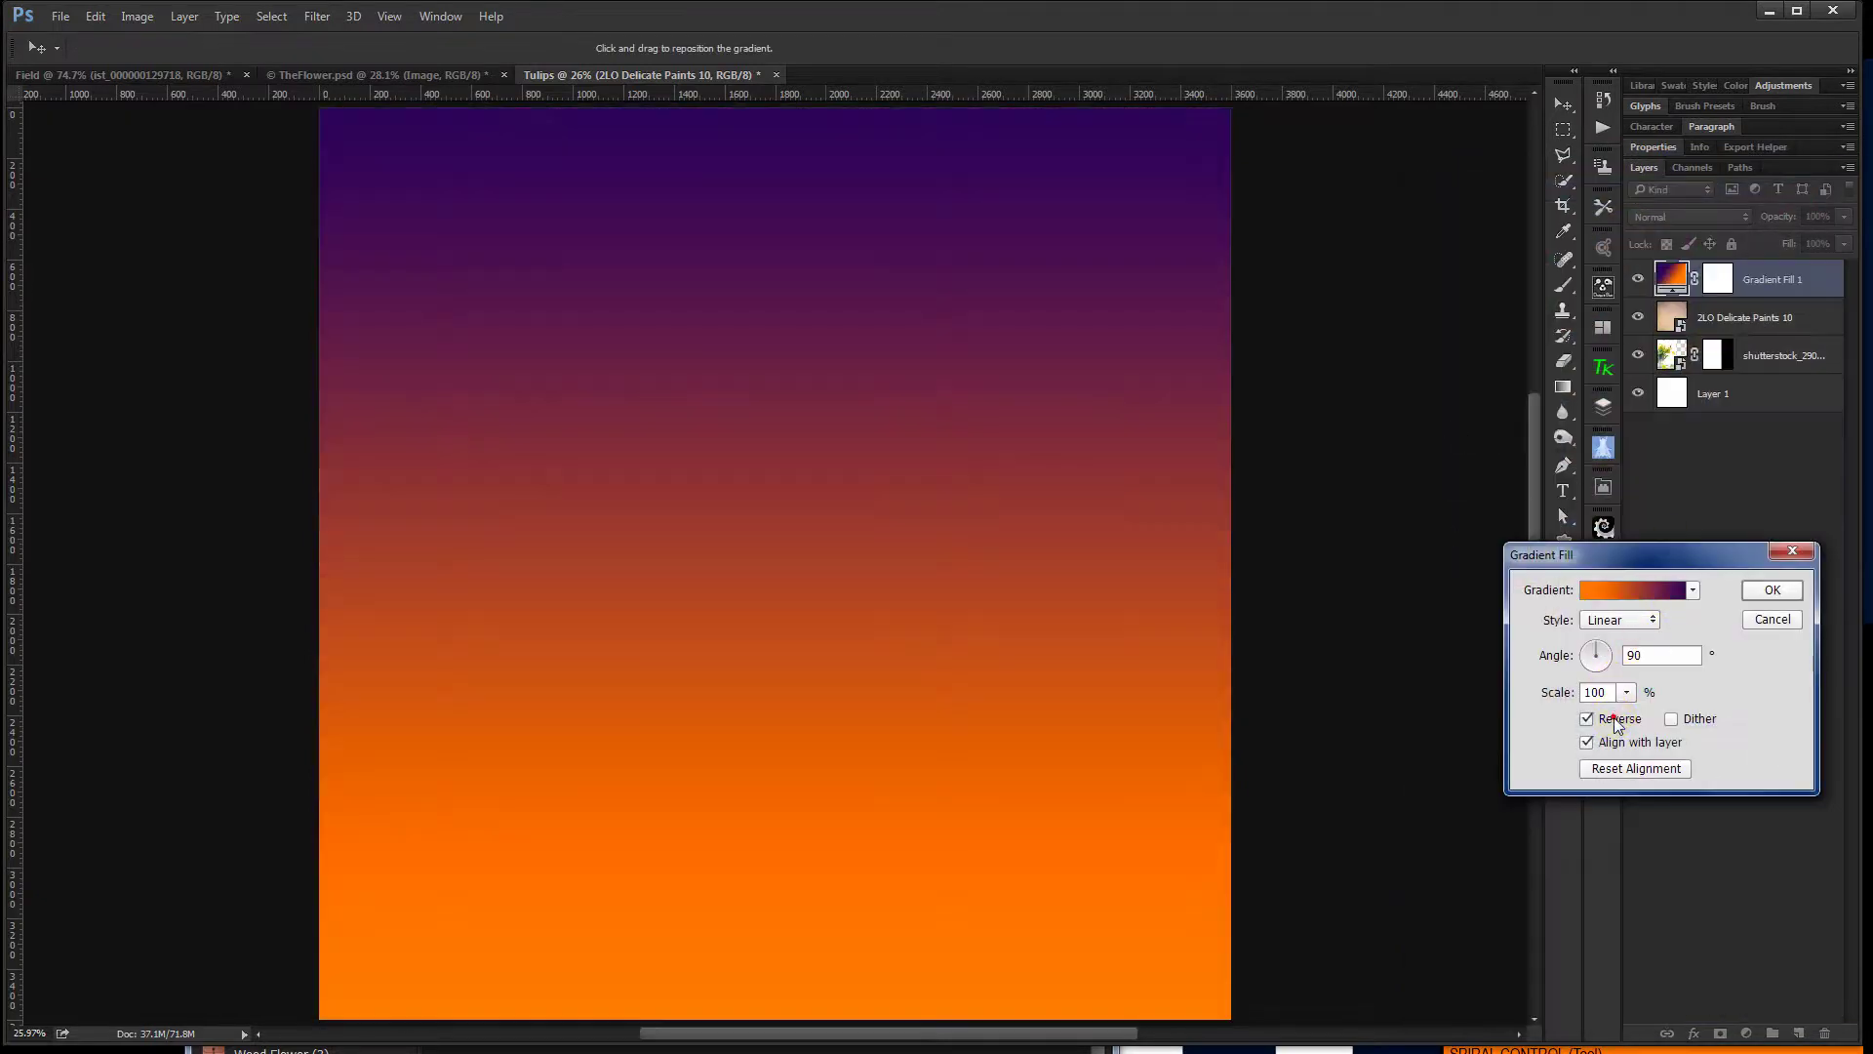
{"action": "left_click", "coordinate": [1778, 590]}
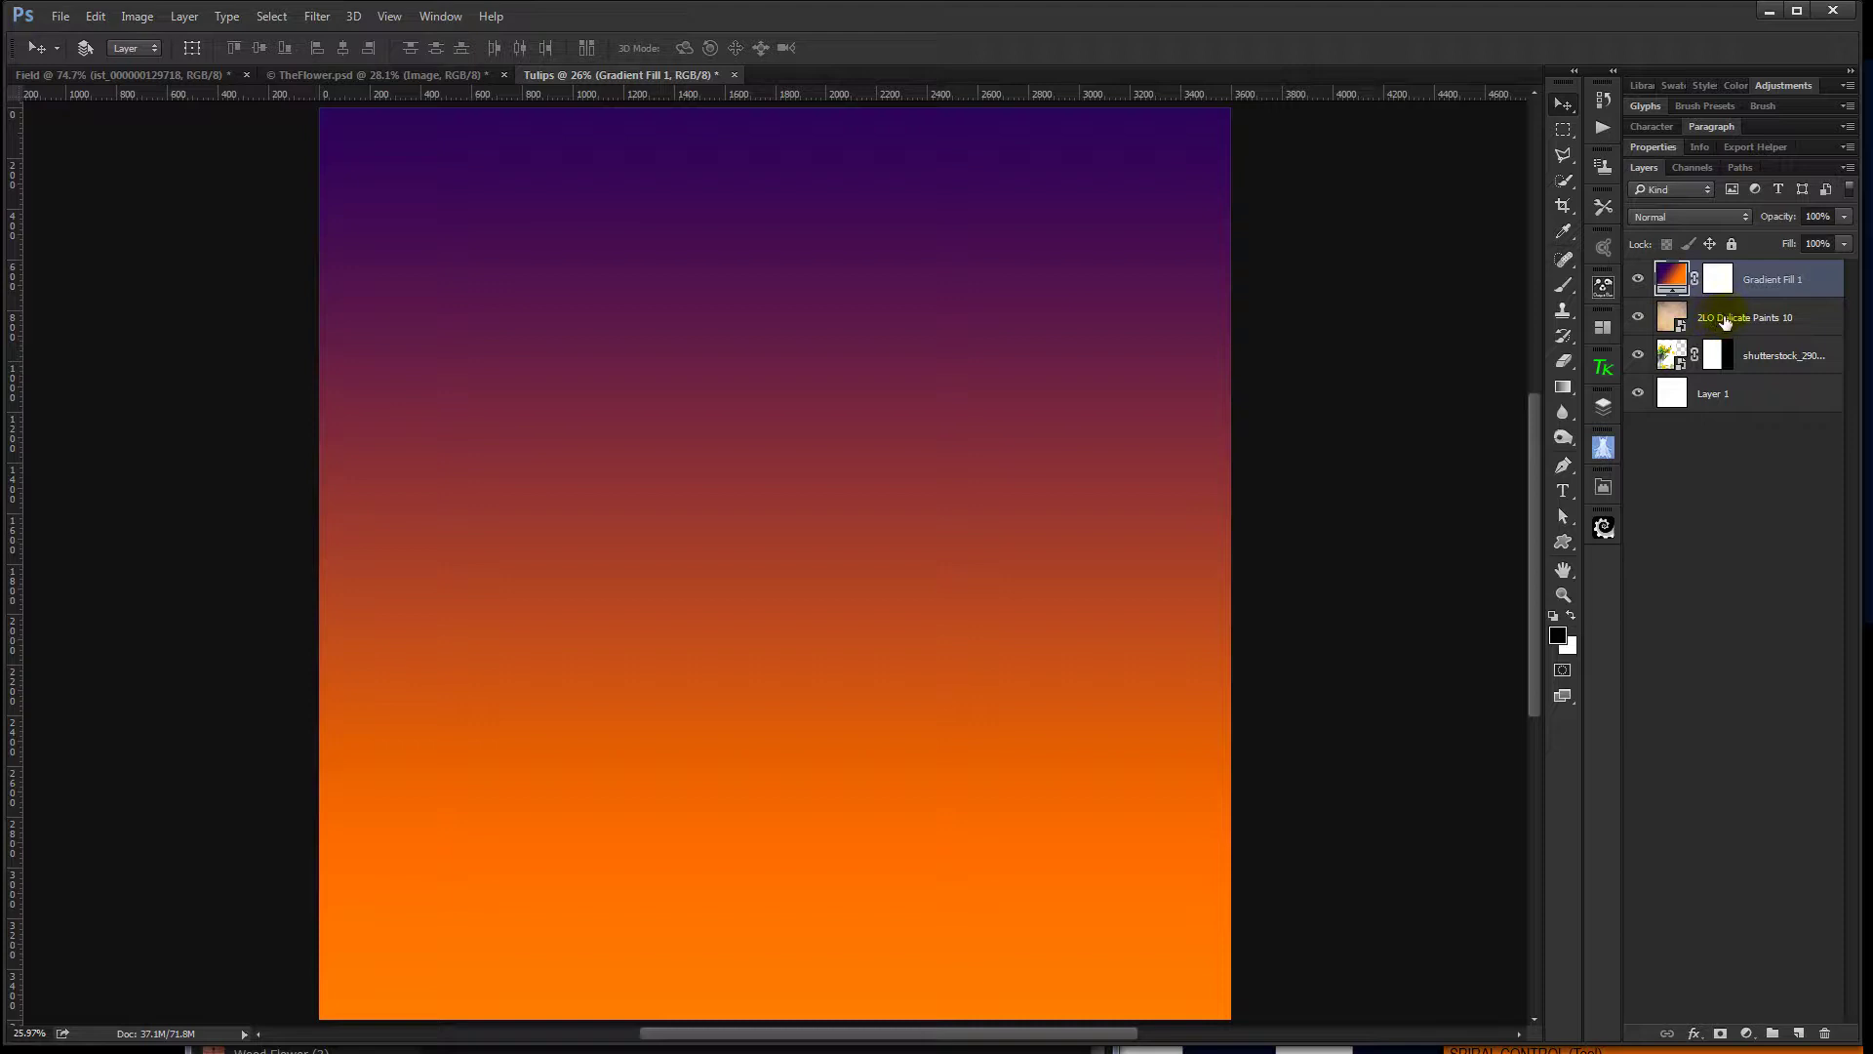
Clip the gradient fill layer to the 2LO Delicate Paints 10 texture and set its blend mode to Lighten.
{"action": "left_click", "coordinate": [1698, 290], "text": "alt"}
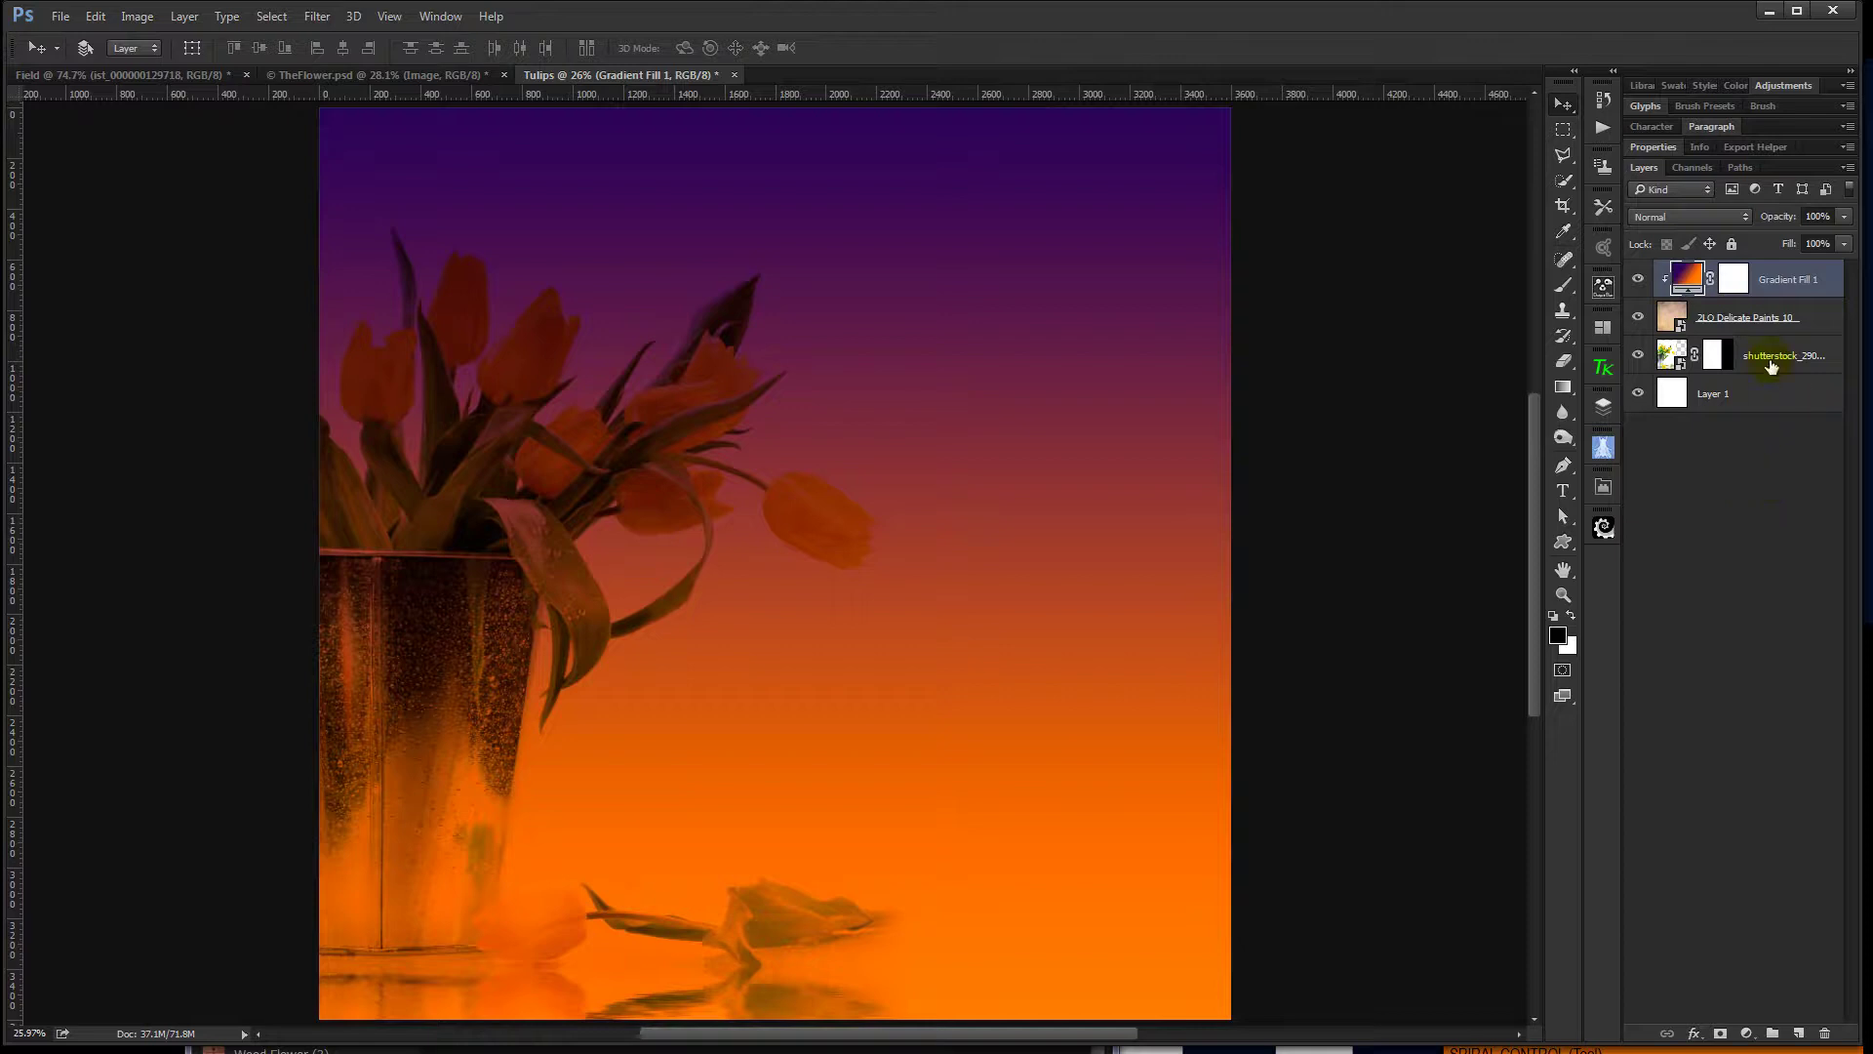
{"action": "left_click", "coordinate": [1672, 218]}
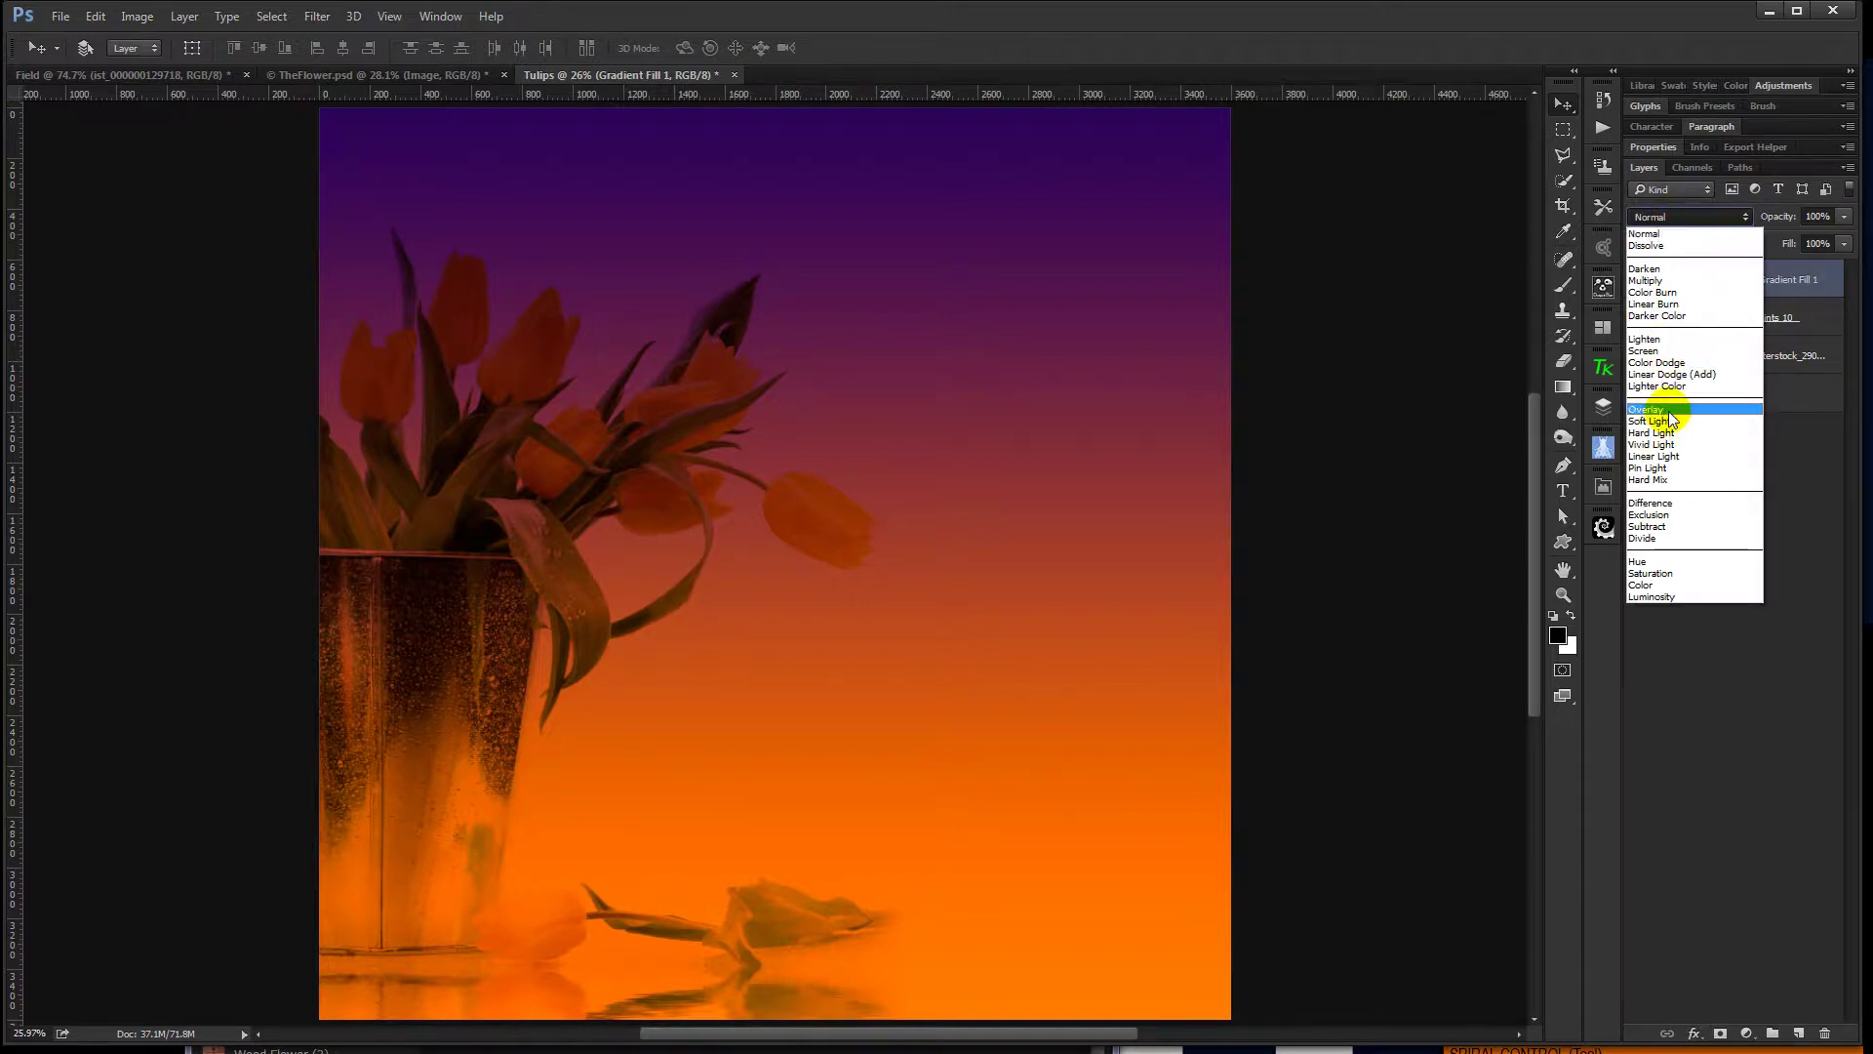
{"action": "left_click", "coordinate": [1672, 341]}
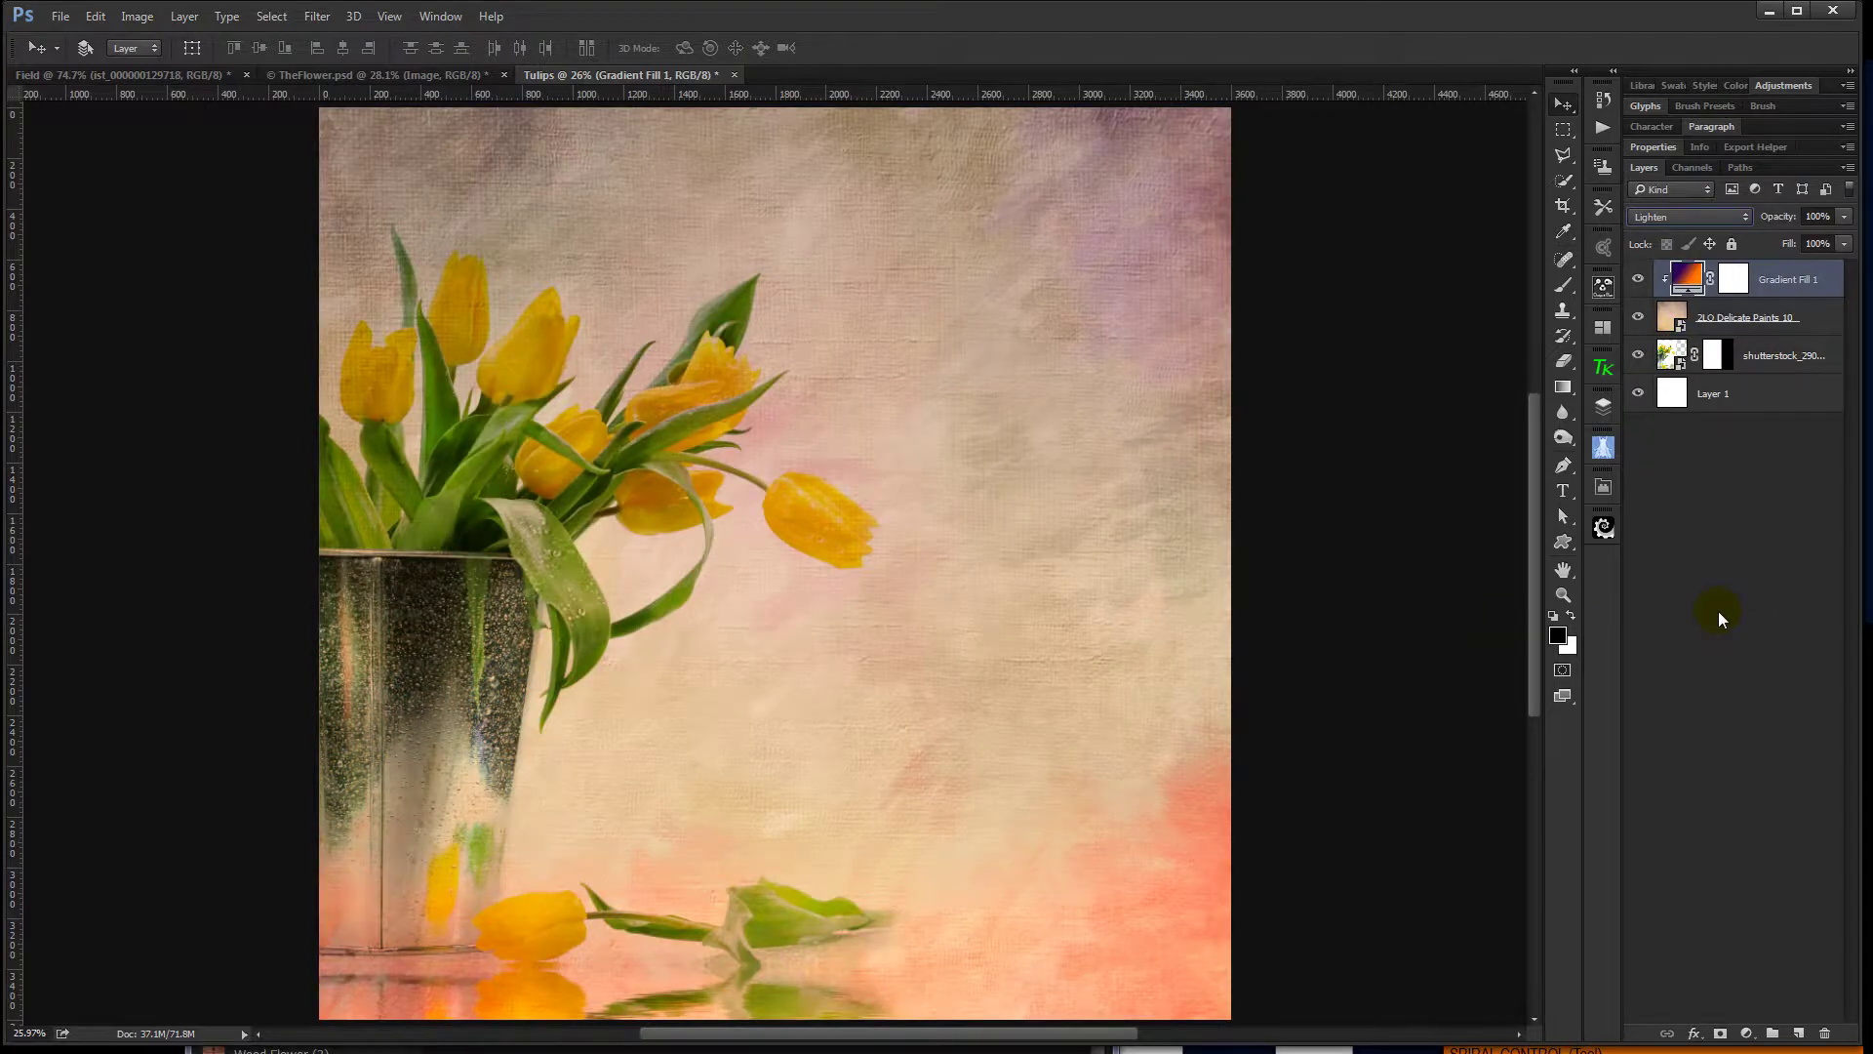
Lower the gradient fill layer's opacity to 50% and compare the image with and without it.
{"action": "left_click", "coordinate": [1818, 217]}
{"action": "type", "text": "50"}
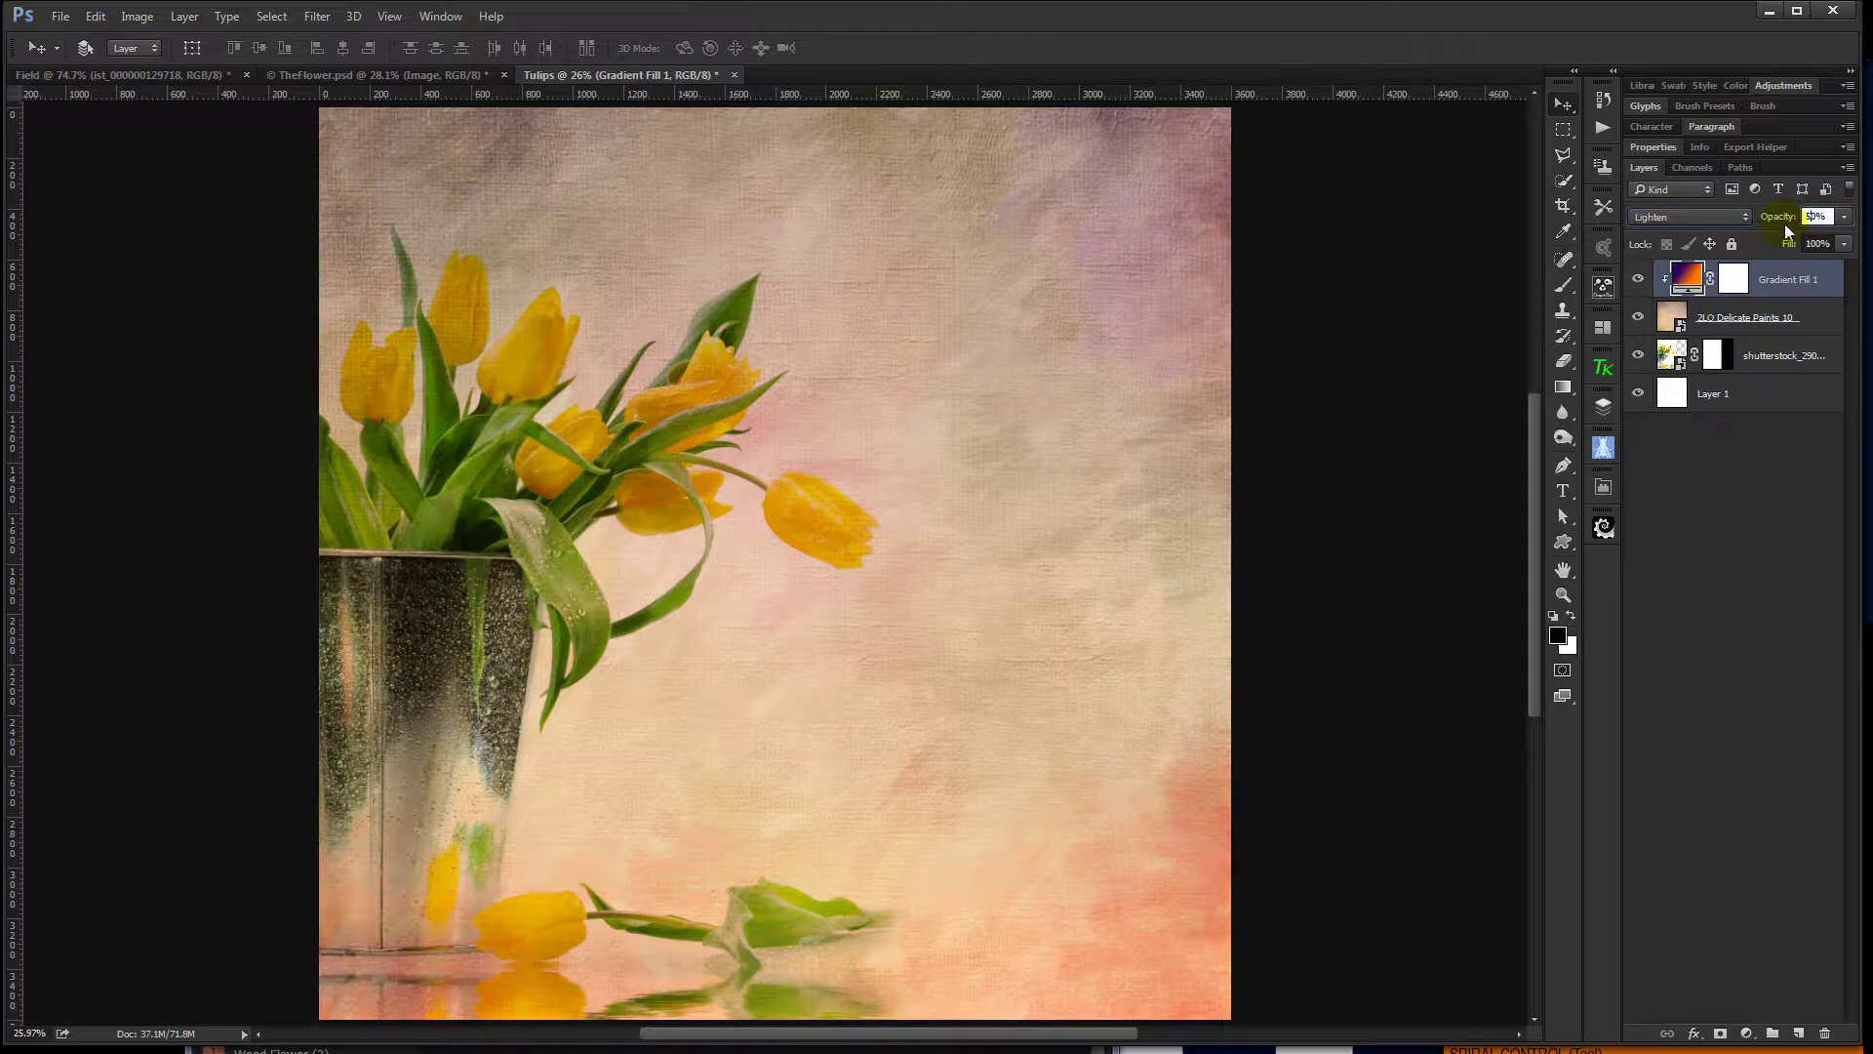
{"action": "key", "text": "Return"}
{"action": "left_click", "coordinate": [1639, 280]}
{"action": "left_click", "coordinate": [1639, 280]}
{"action": "left_click", "coordinate": [1639, 280]}
{"action": "left_click", "coordinate": [1639, 280]}
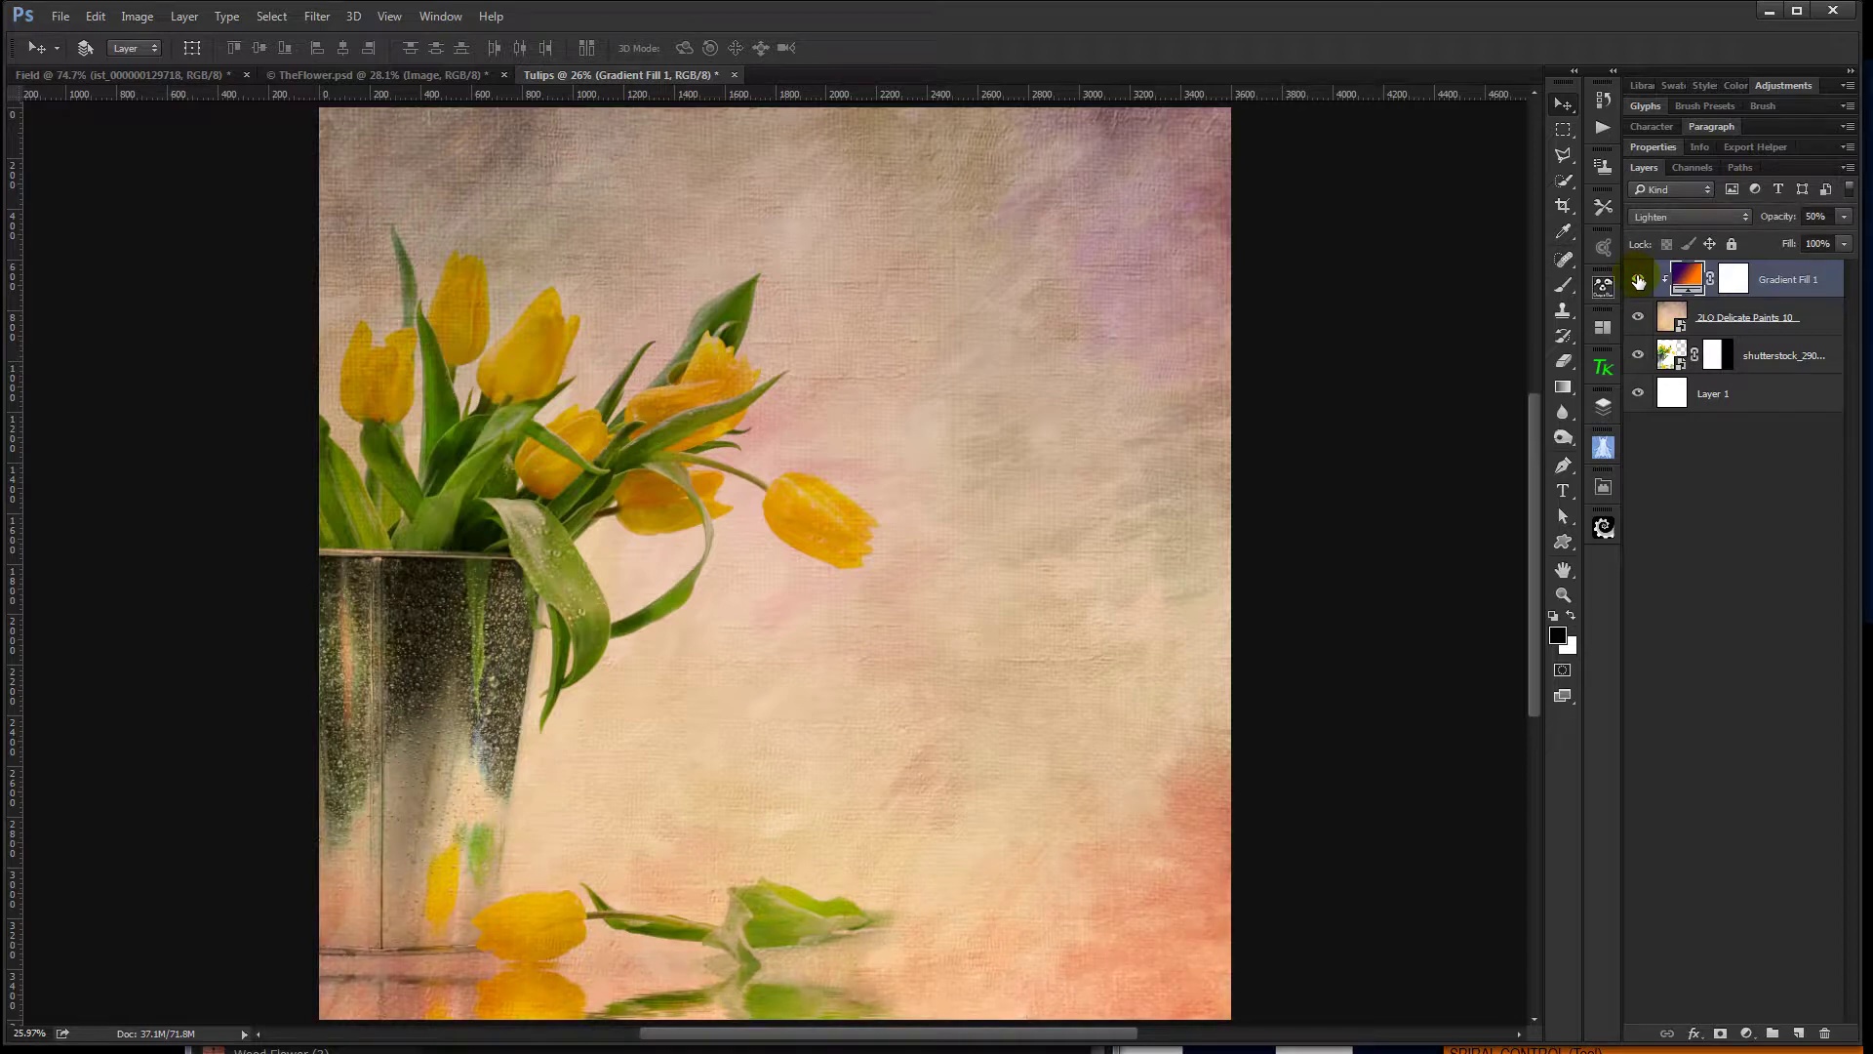
Group all four layers, from the gradient fill down to the white background, and name the group Image.
{"action": "left_click", "coordinate": [1757, 395], "text": "shift"}
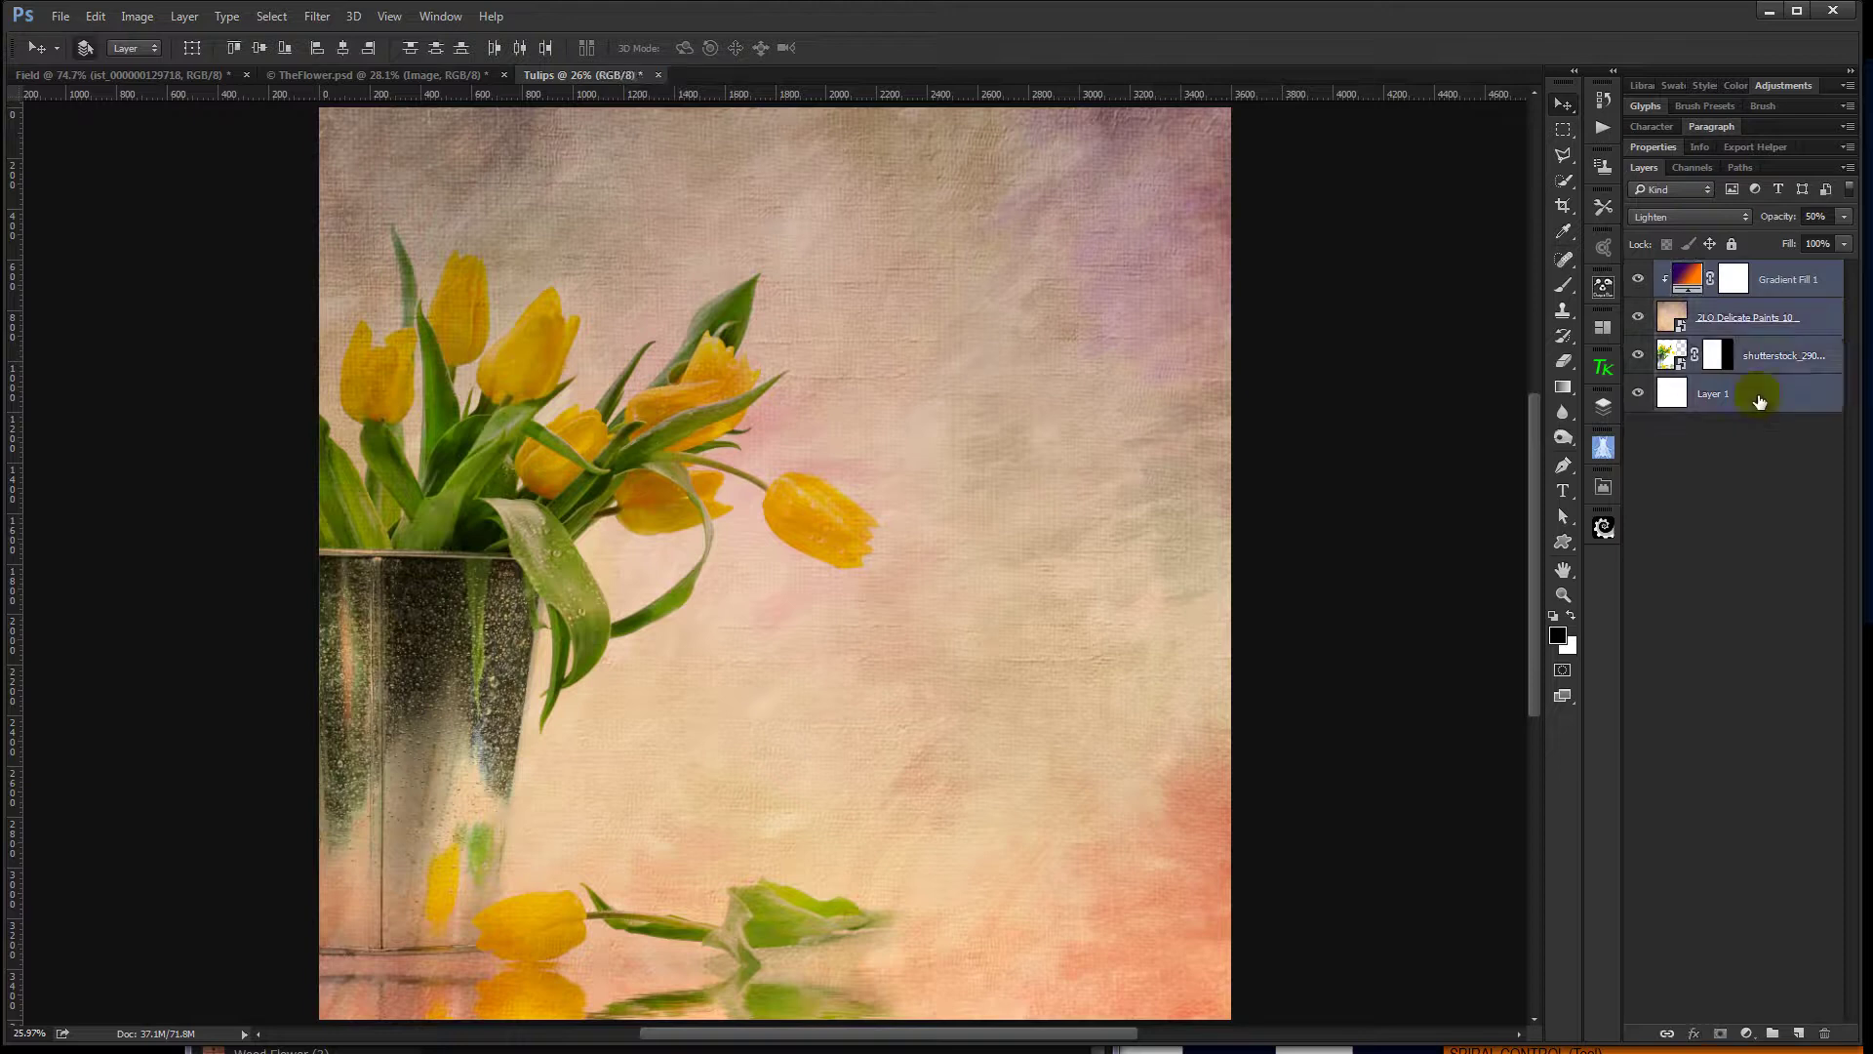
{"action": "key", "text": "ctrl+g"}
{"action": "double_click", "coordinate": [1712, 271]}
{"action": "type", "text": "IMage"}
{"action": "key", "text": "Return"}
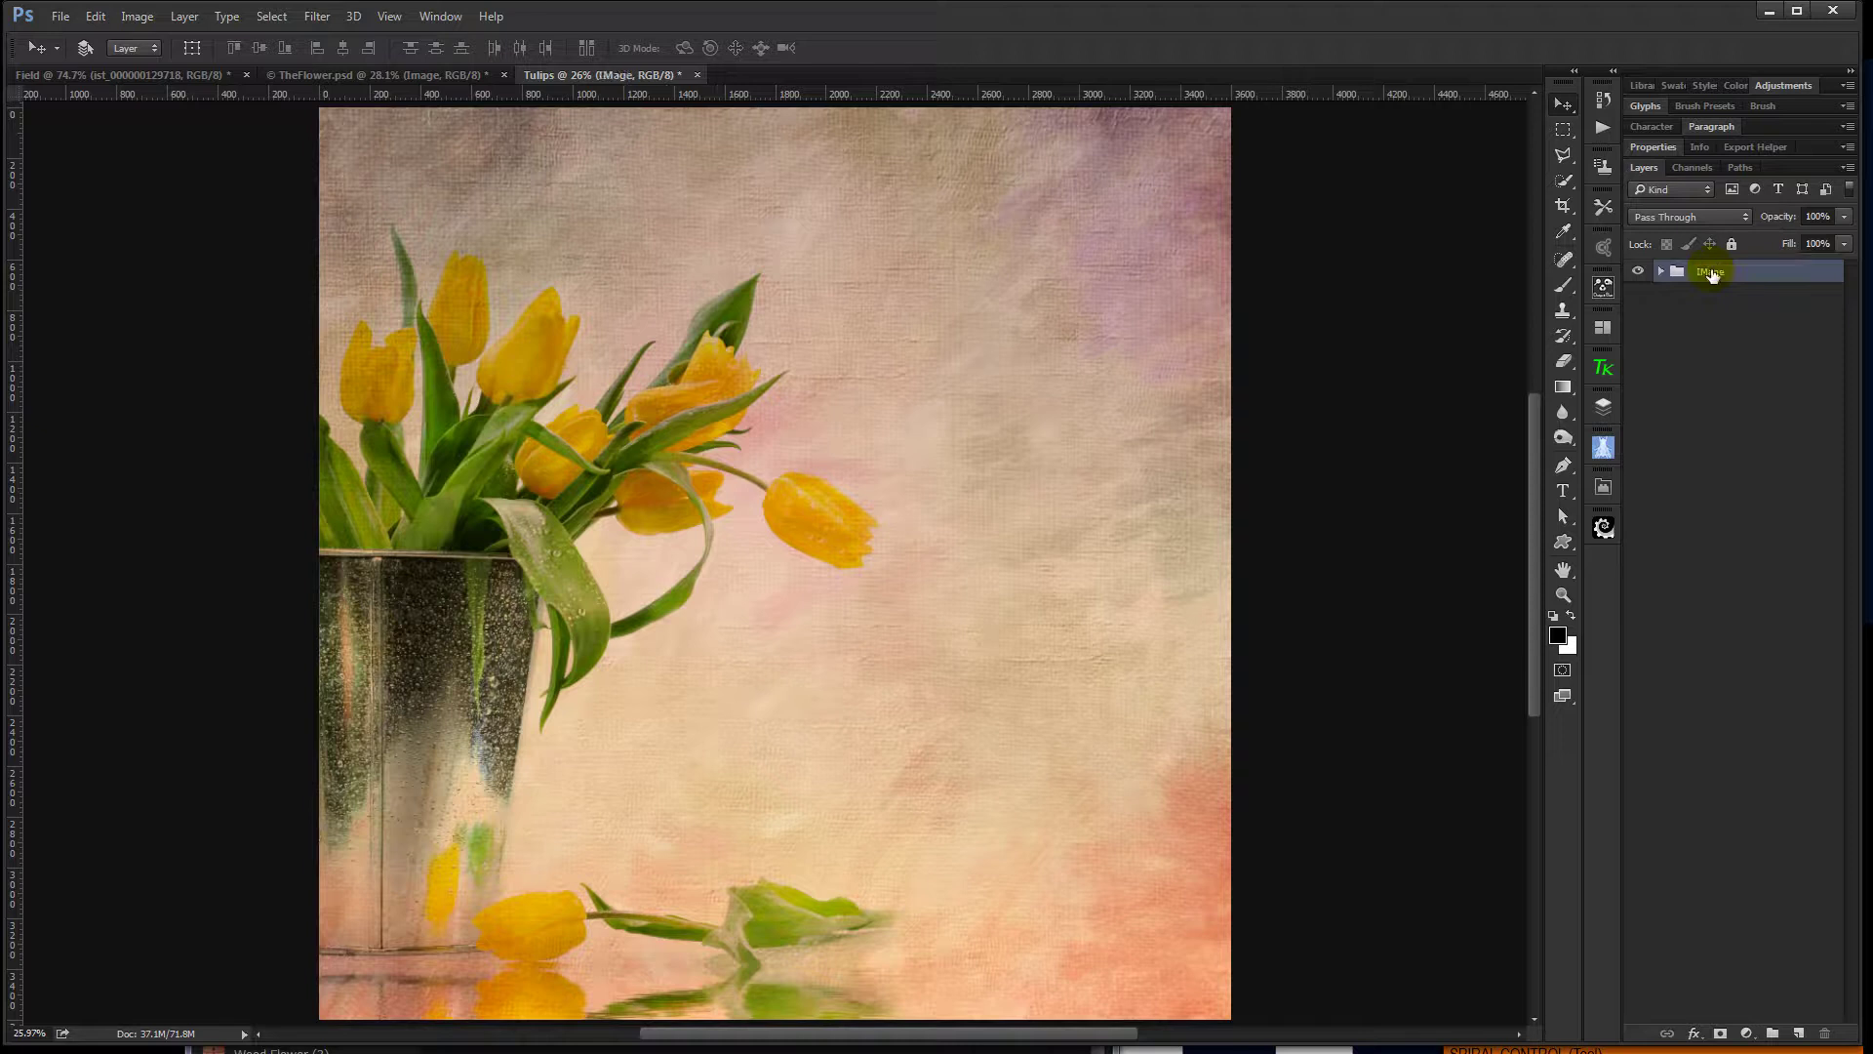
{"action": "double_click", "coordinate": [1712, 271]}
{"action": "type", "text": "Image"}
{"action": "key", "text": "Return"}
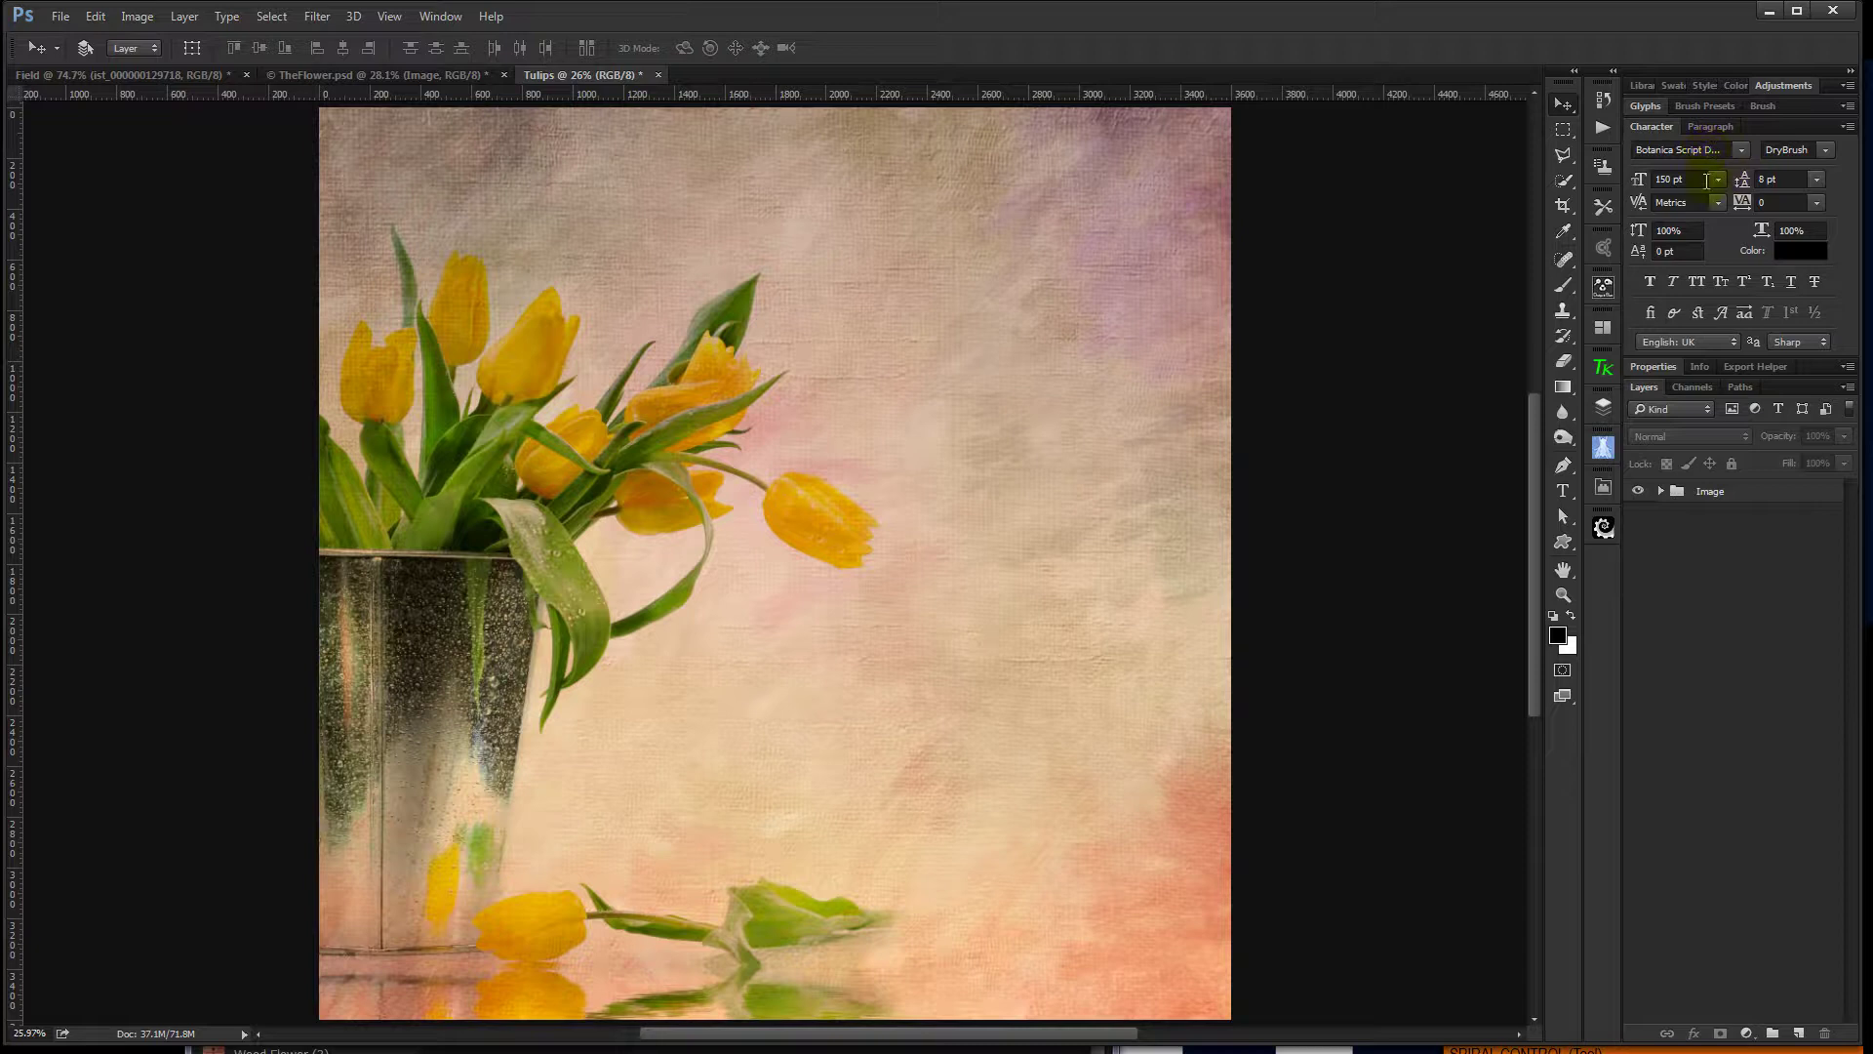
Add the black text "spring" to the right of the vase in Botanica Script DryBrush at 150 pt.
{"action": "key", "text": "t"}
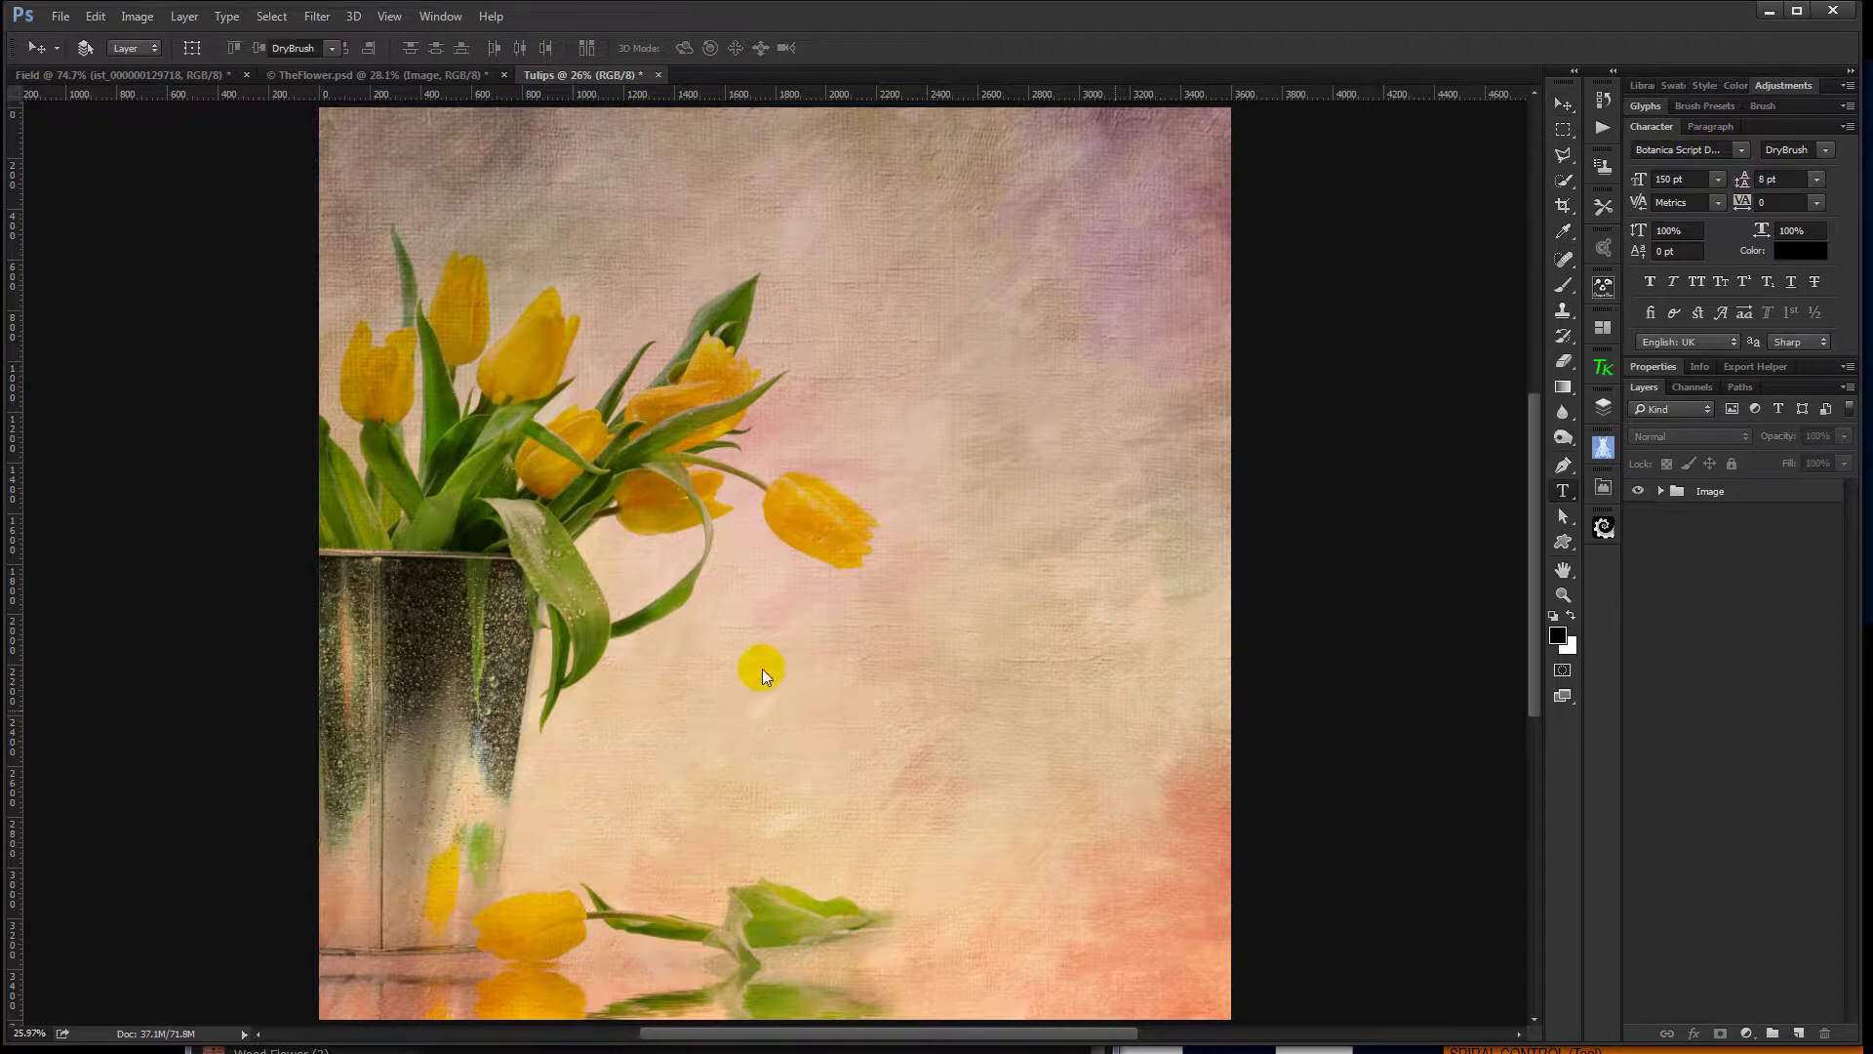
{"action": "left_click", "coordinate": [759, 627]}
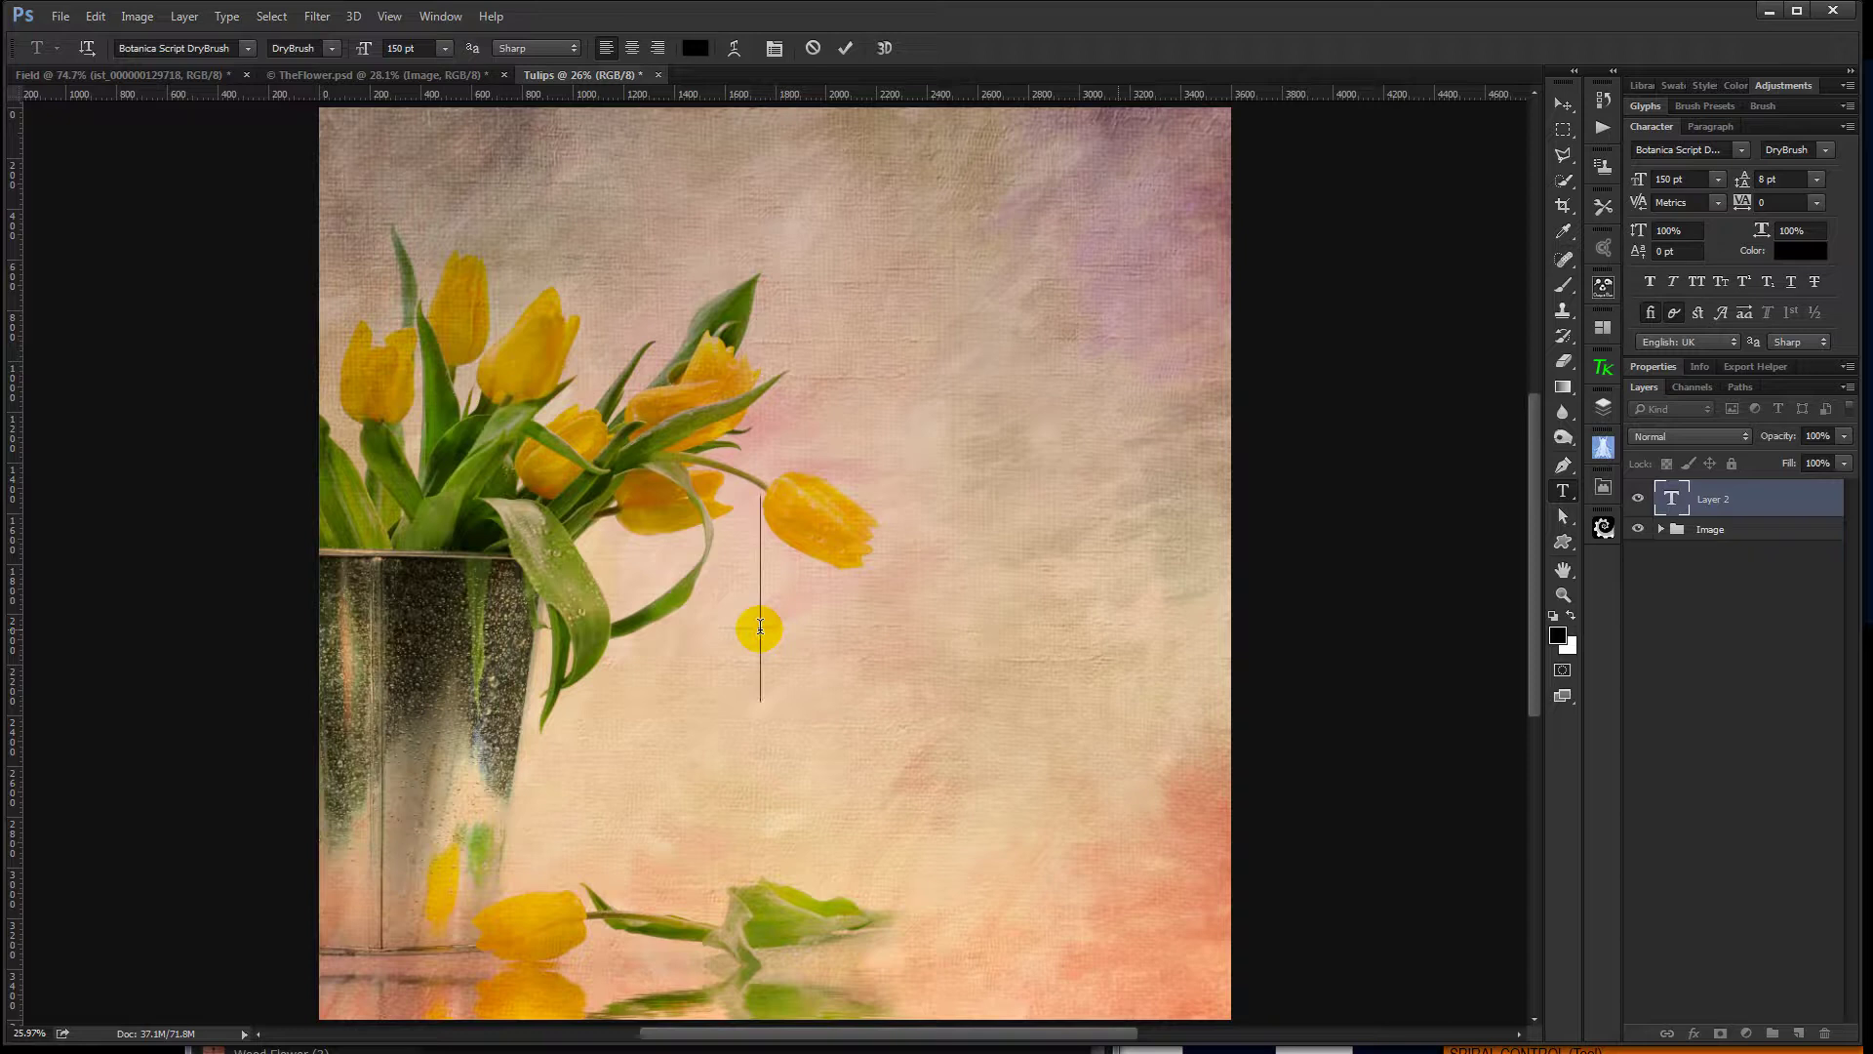
{"action": "type", "text": "spring"}
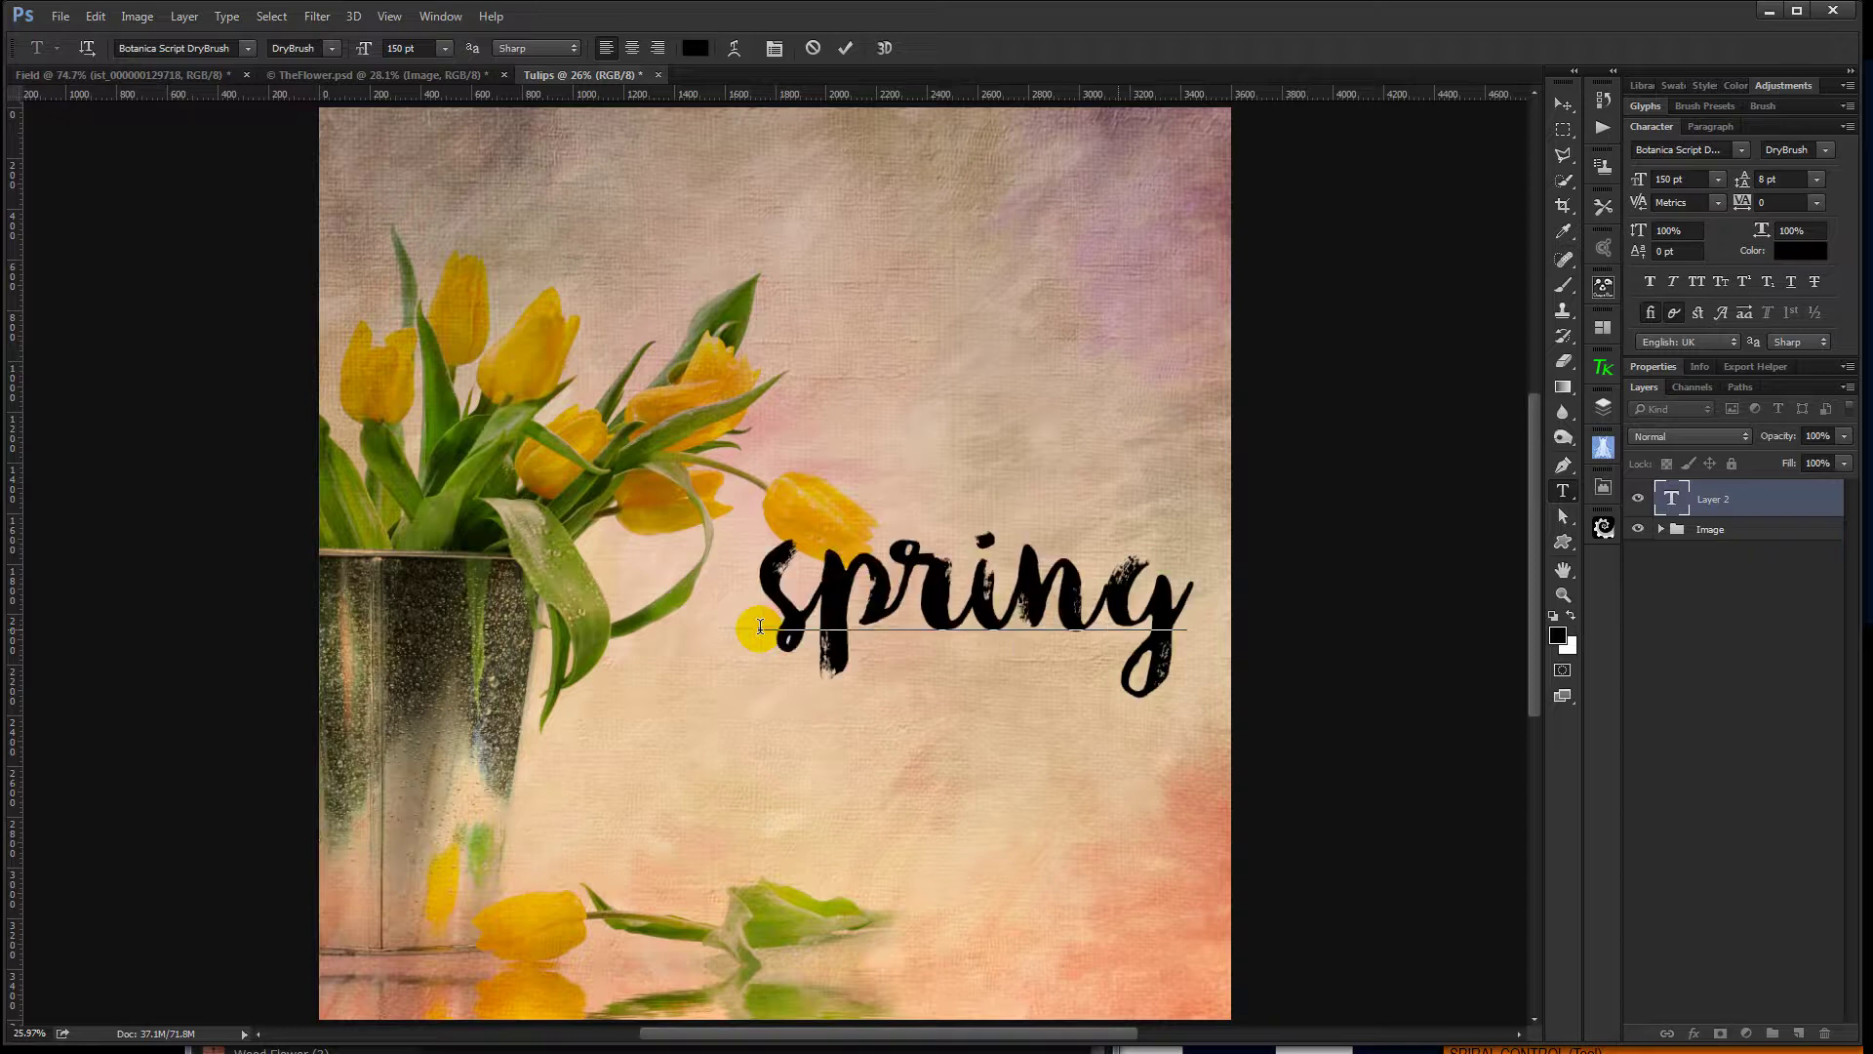
{"action": "key", "text": "ctrl+Return"}
{"action": "key", "text": "v"}
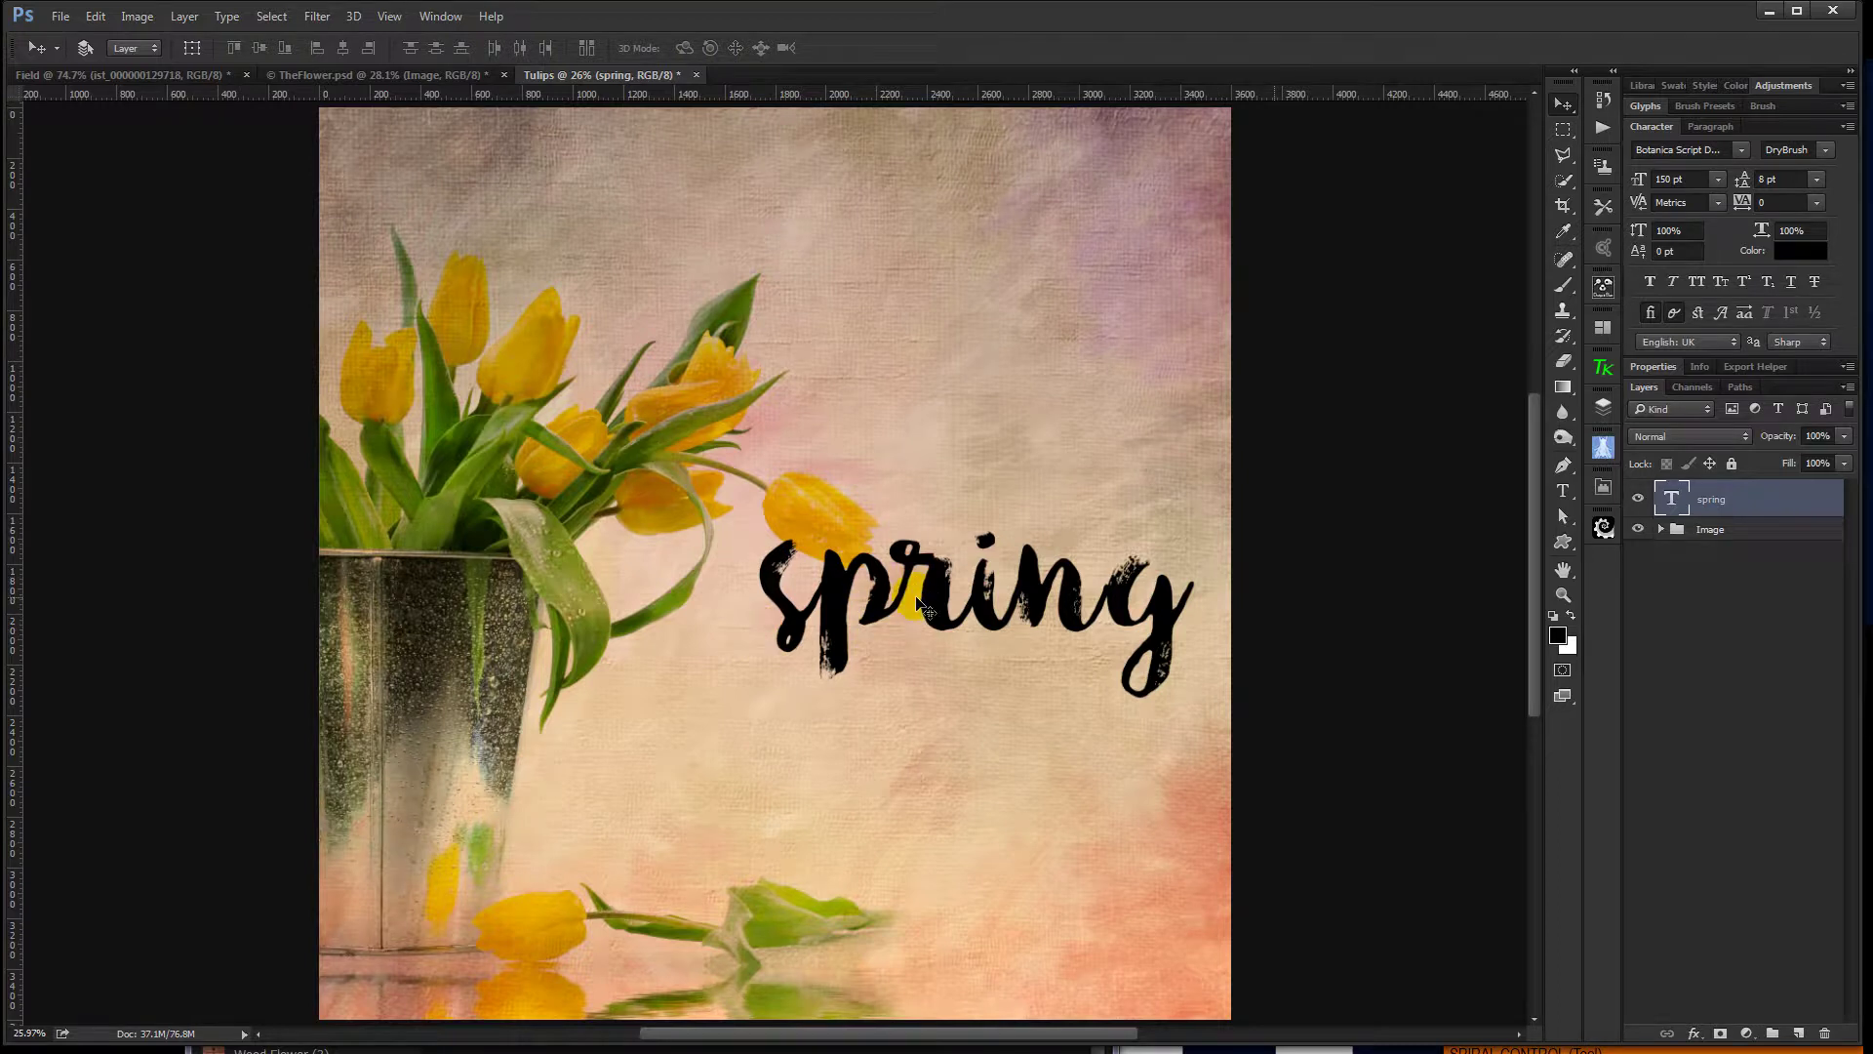
Duplicate the "spring" text just beneath the original, slightly to the left, and change the copy's wording to "tulips".
{"action": "left_click_drag", "start_coordinate": [926, 598], "coordinate": [916, 762], "text": "alt"}
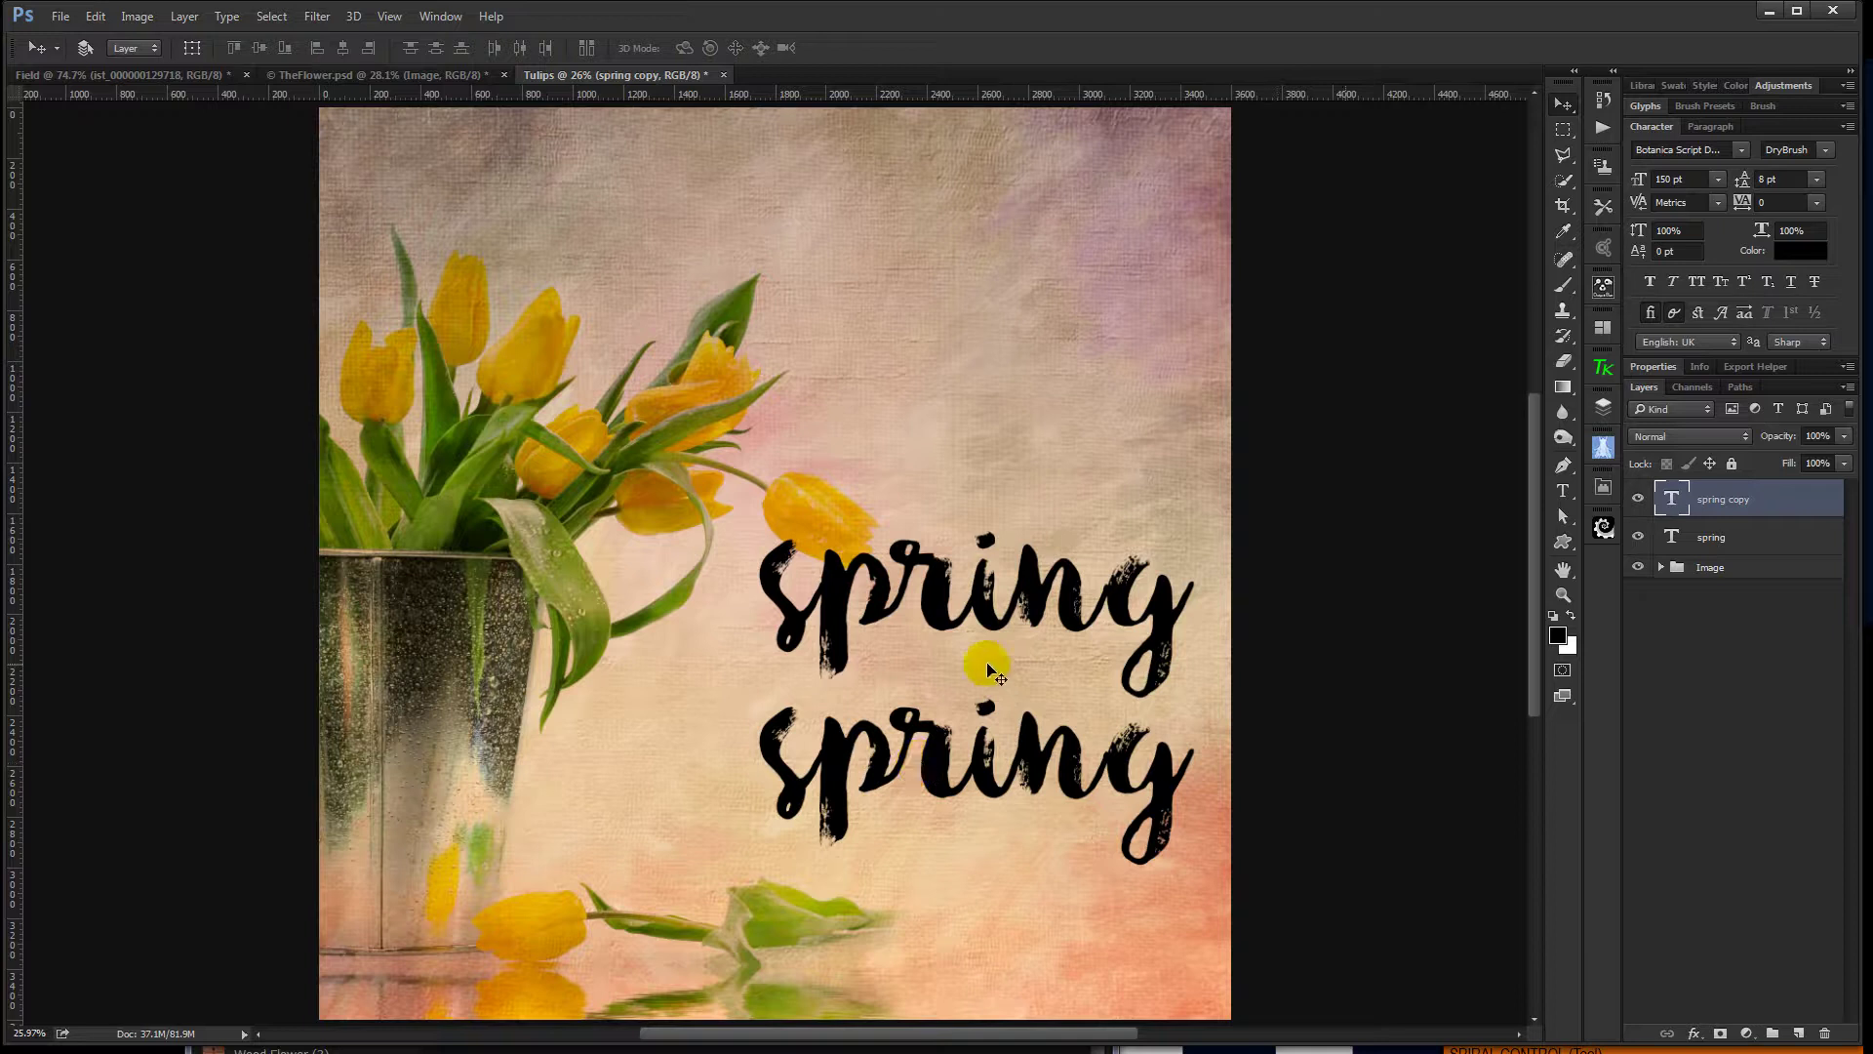
{"action": "mouse_move", "coordinate": [930, 770]}
{"action": "left_mouse_down"}
{"action": "mouse_move", "coordinate": [884, 734]}
{"action": "mouse_move", "coordinate": [921, 746]}
{"action": "mouse_move", "coordinate": [890, 708]}
{"action": "mouse_move", "coordinate": [904, 752]}
{"action": "left_mouse_up"}
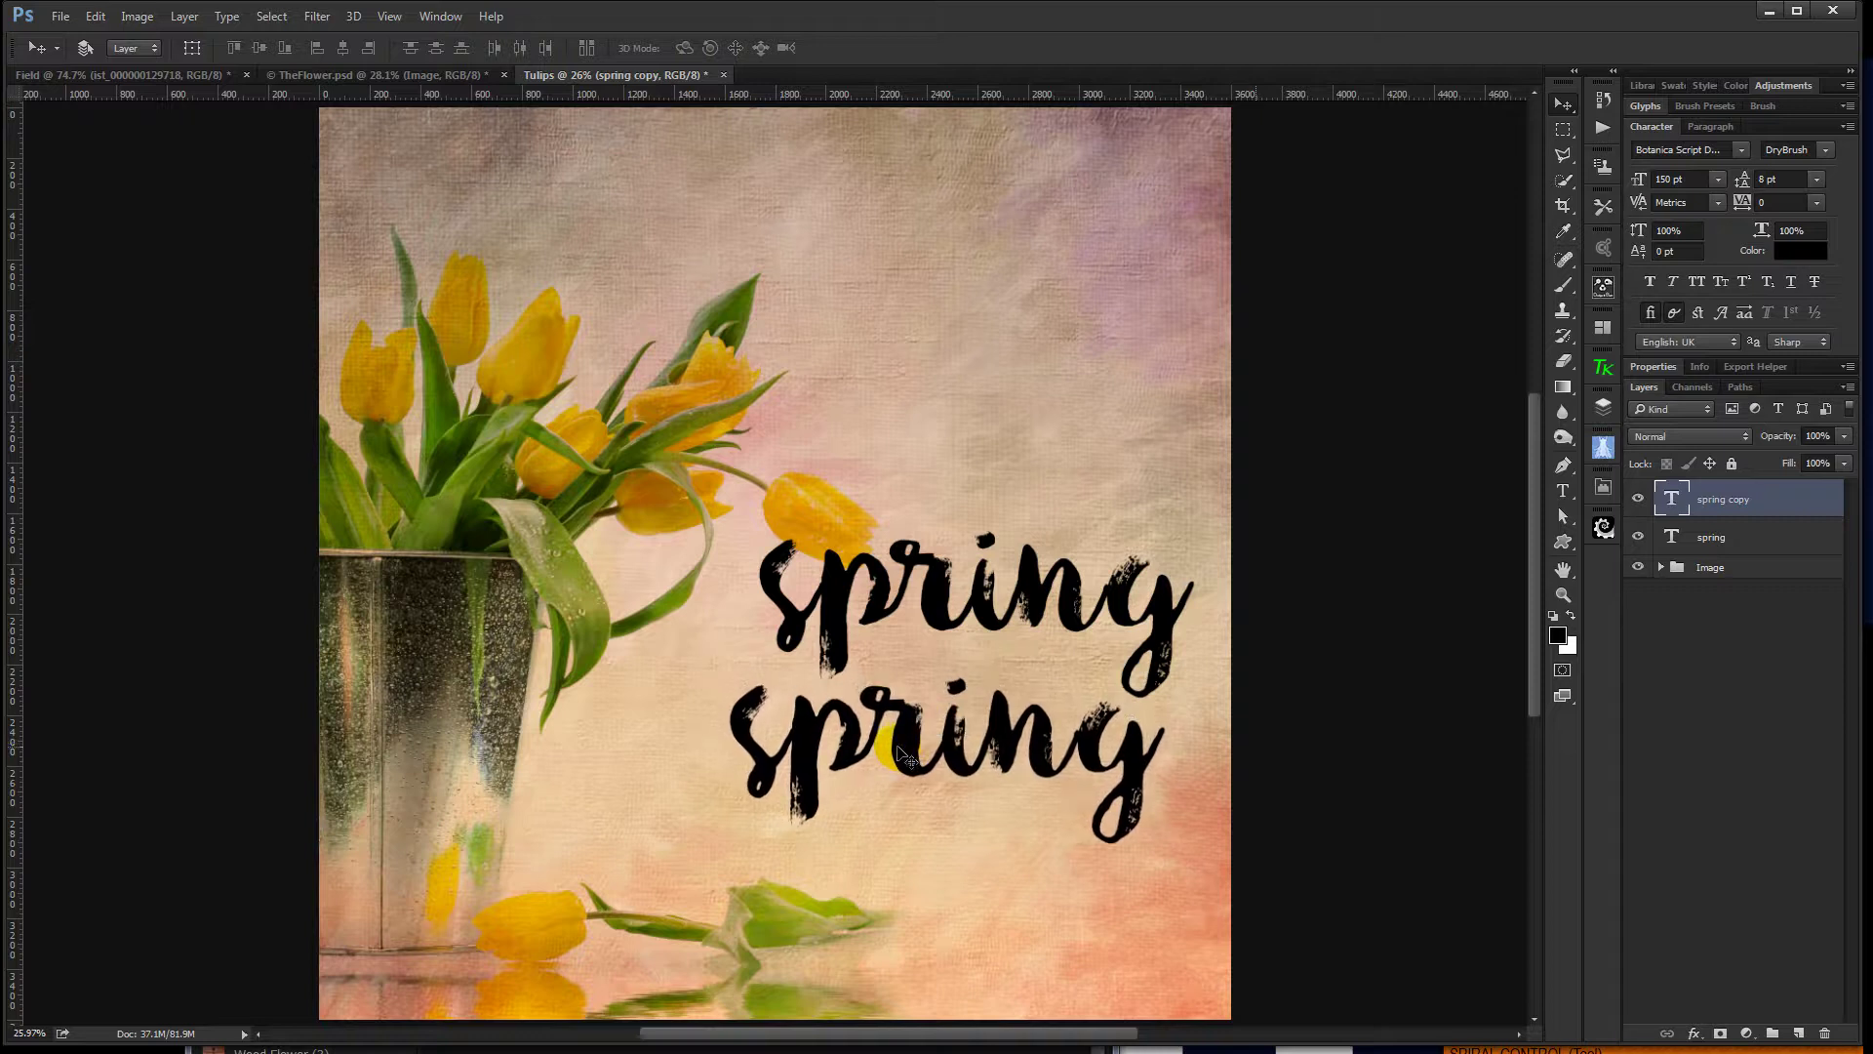
{"action": "double_click", "coordinate": [1671, 498]}
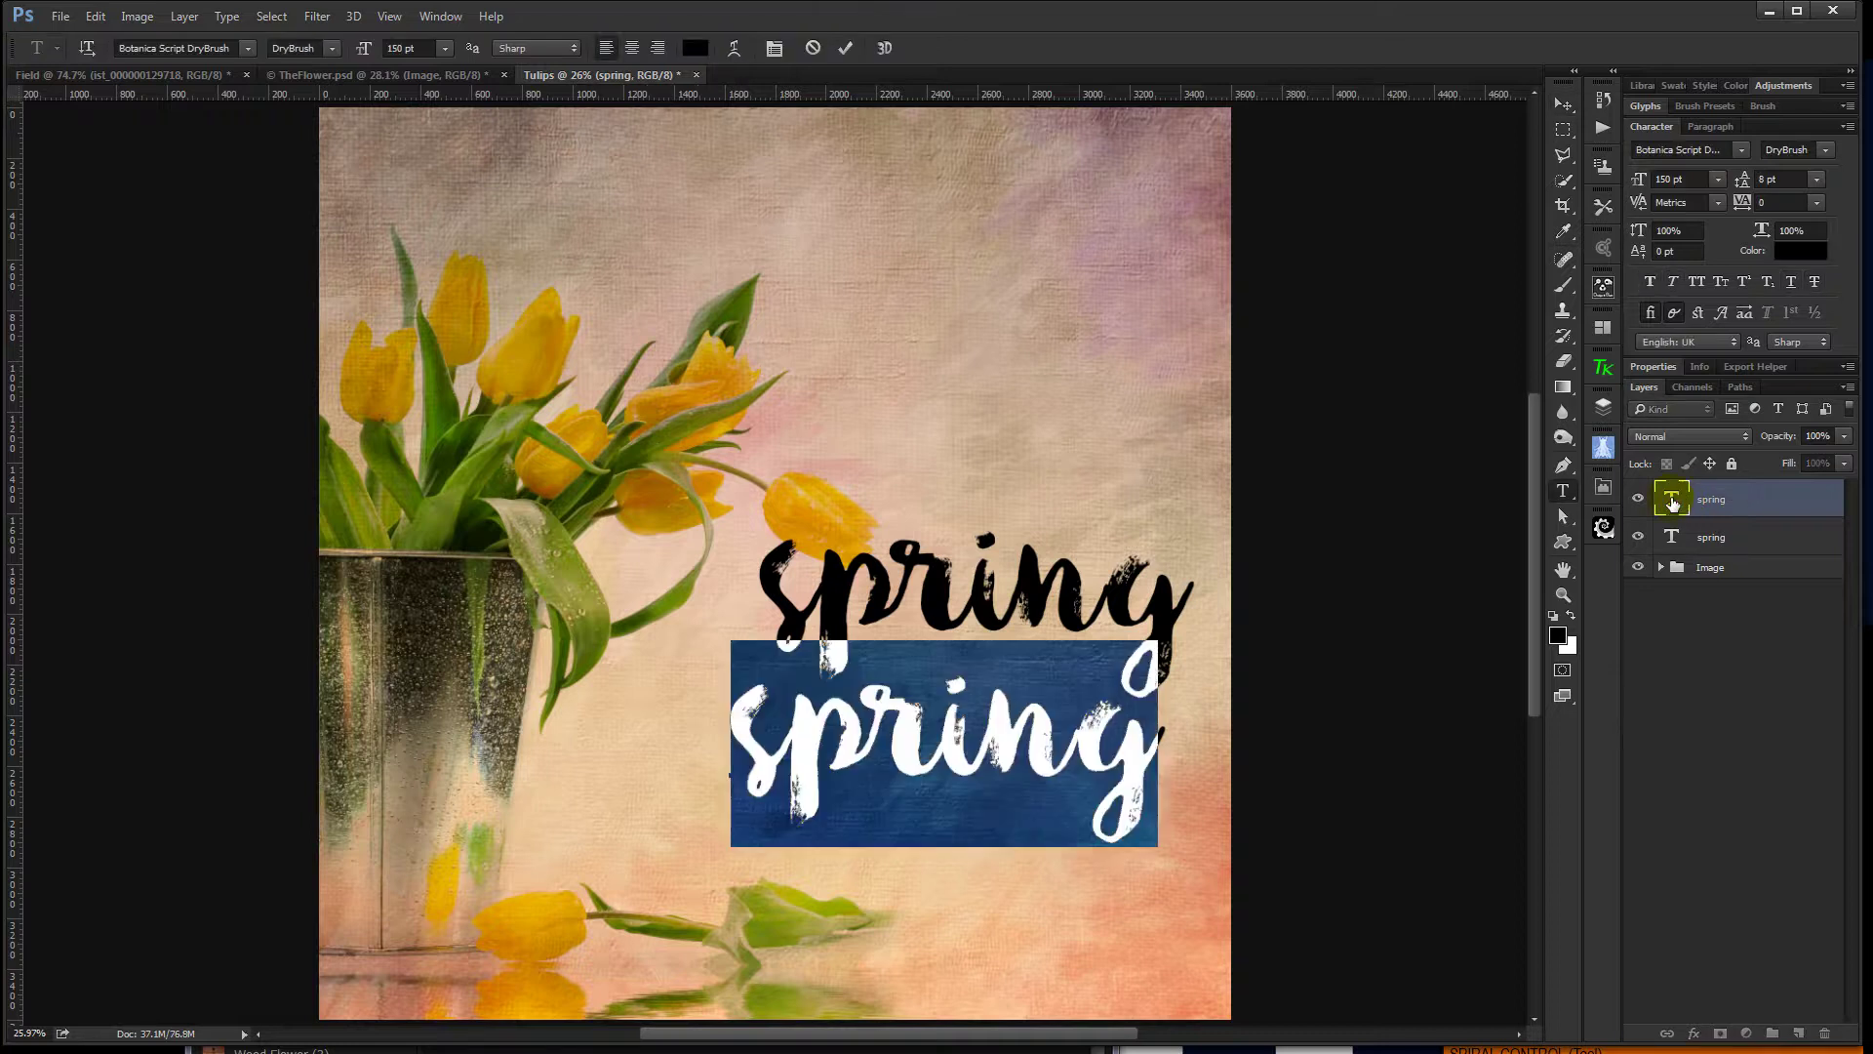
{"action": "type", "text": "tulips"}
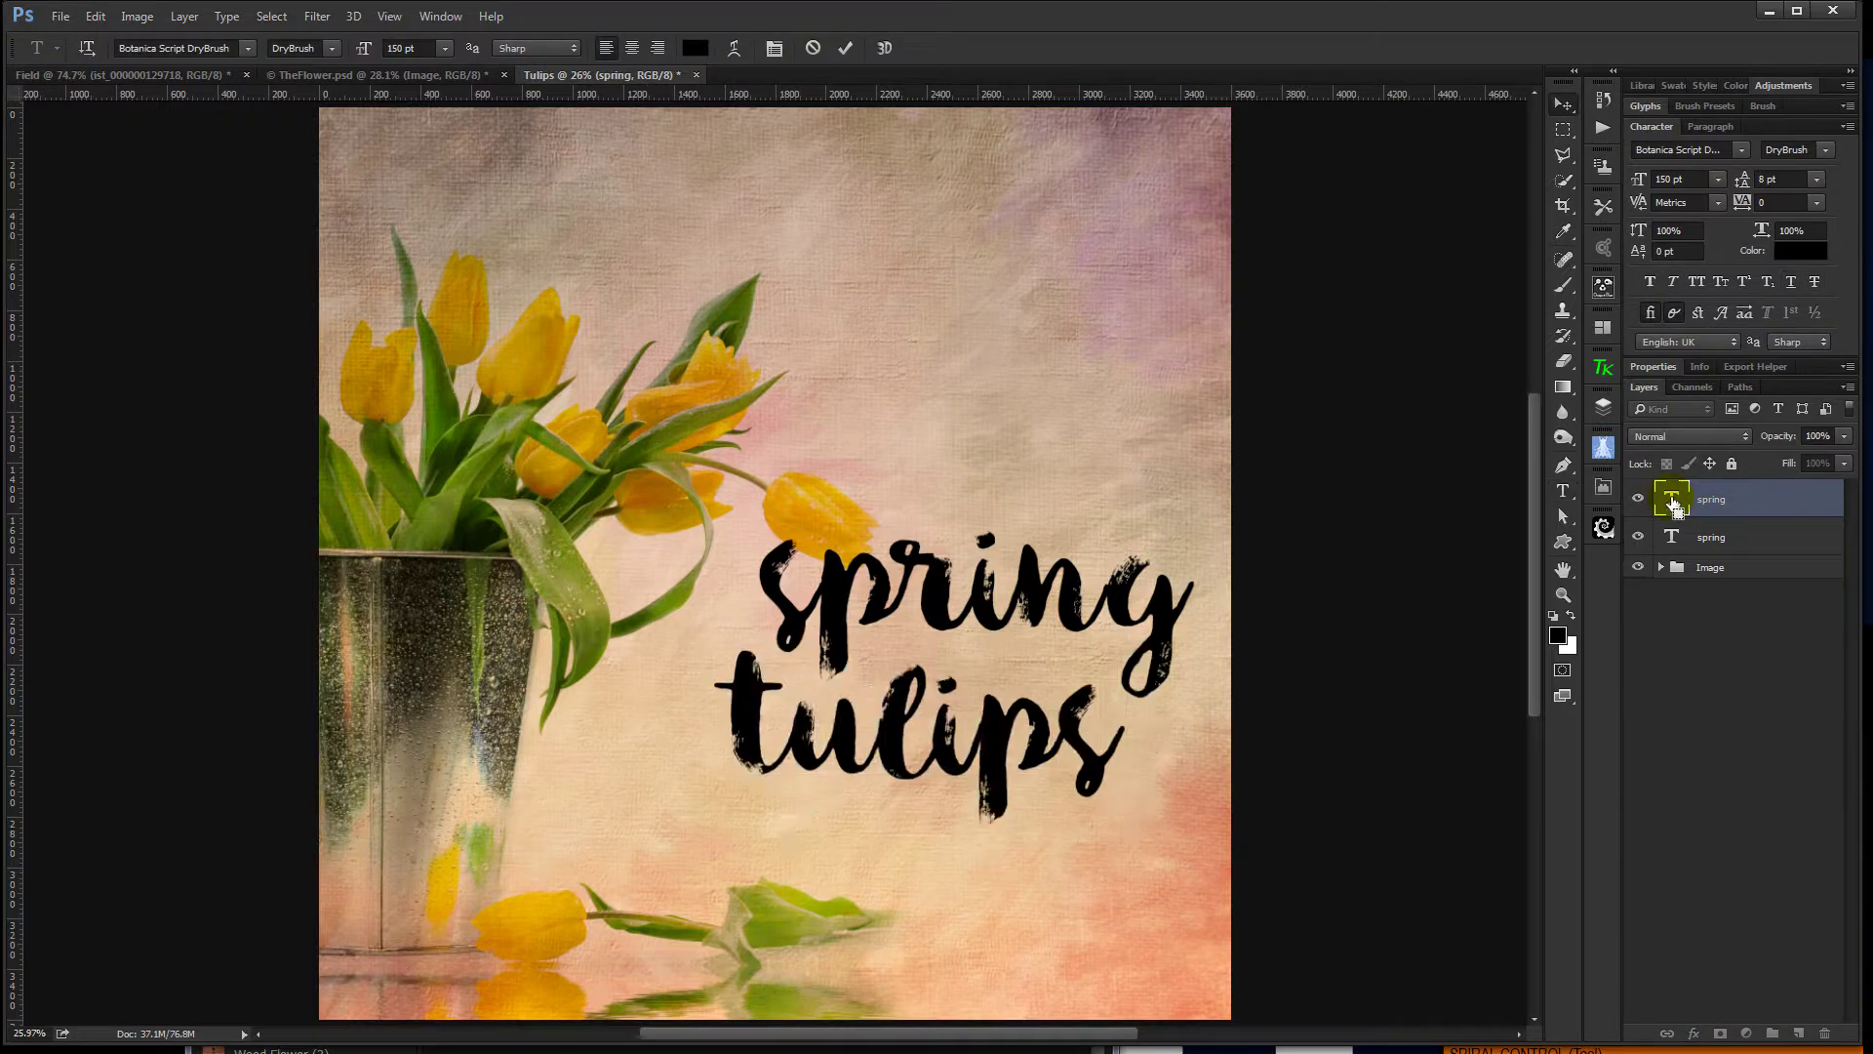
{"action": "key", "text": "ctrl+Return"}
Nudge the "tulips" text up slightly towards "spring" and move its layer below the spring layer.
{"action": "key", "text": "v"}
{"action": "left_click_drag", "start_coordinate": [985, 754], "coordinate": [986, 744]}
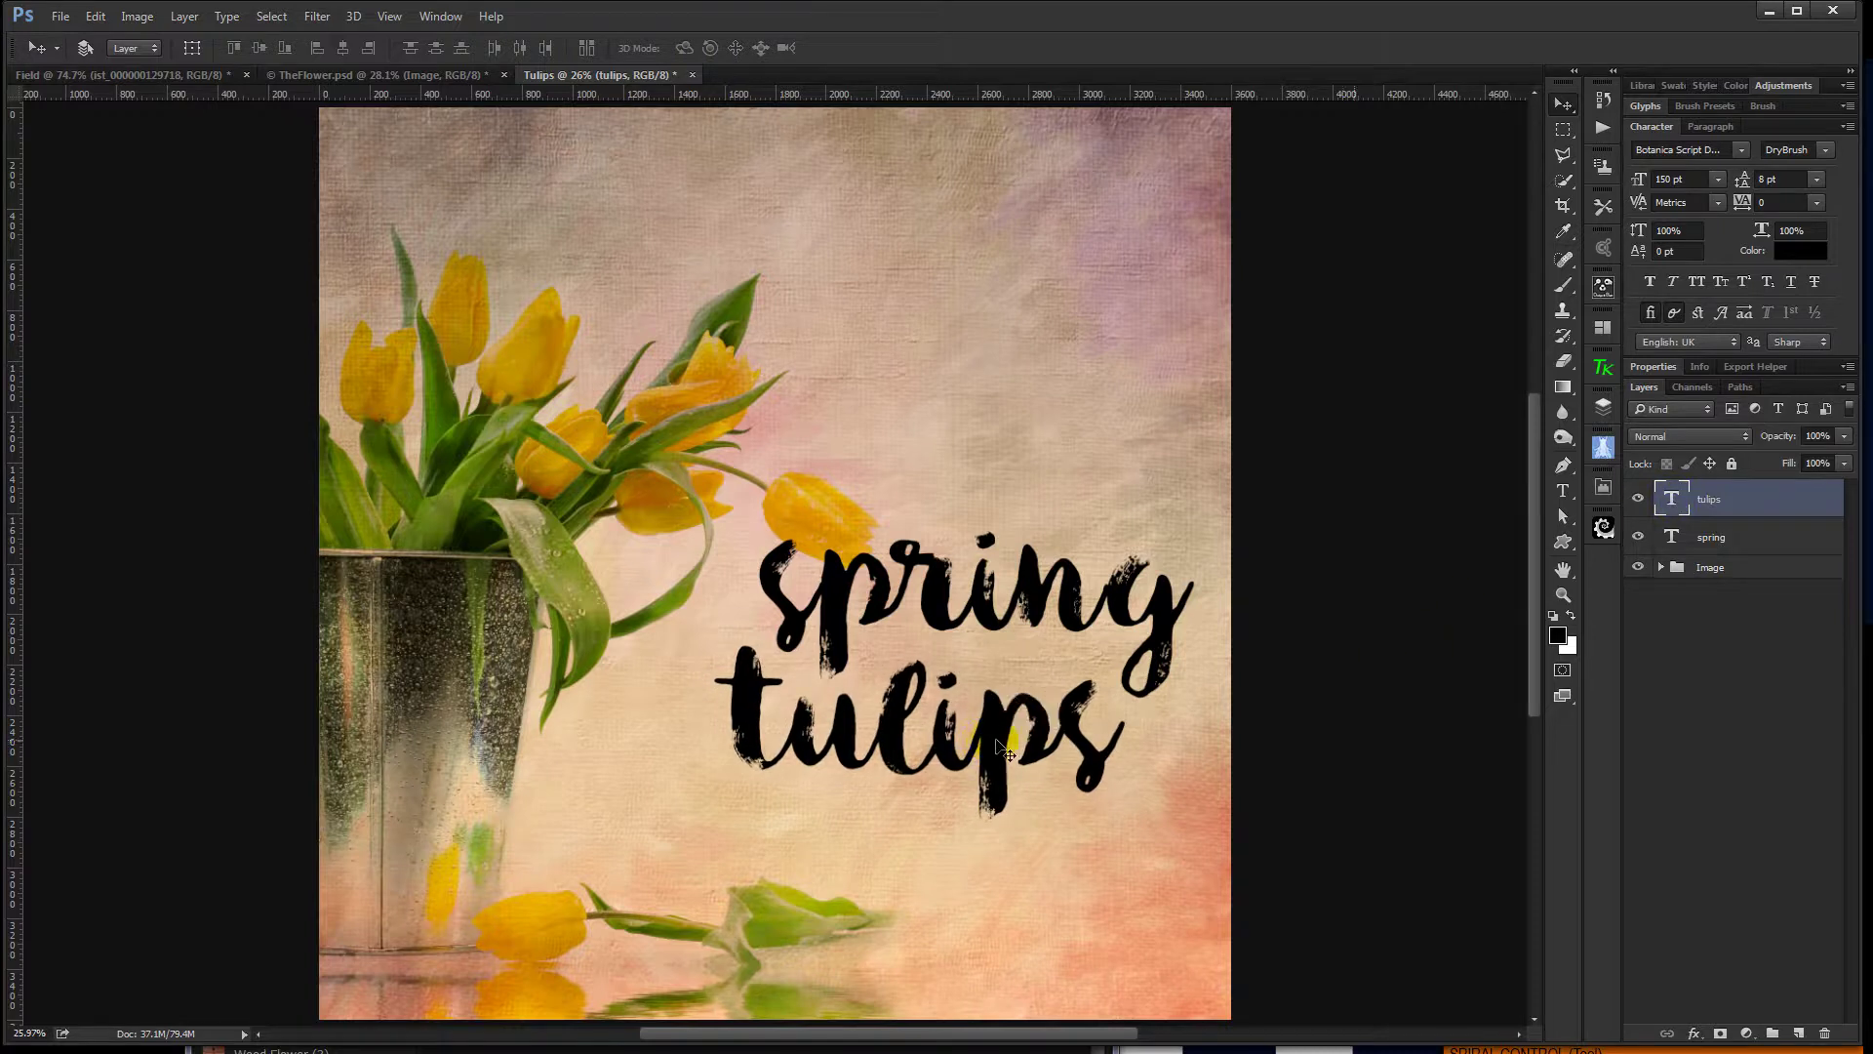
{"action": "left_click_drag", "start_coordinate": [1762, 501], "coordinate": [1761, 527]}
Select the letter s in the "spring" text and try the Swash and Contextual Alternates OpenType options on it.
{"action": "left_click", "coordinate": [1773, 502]}
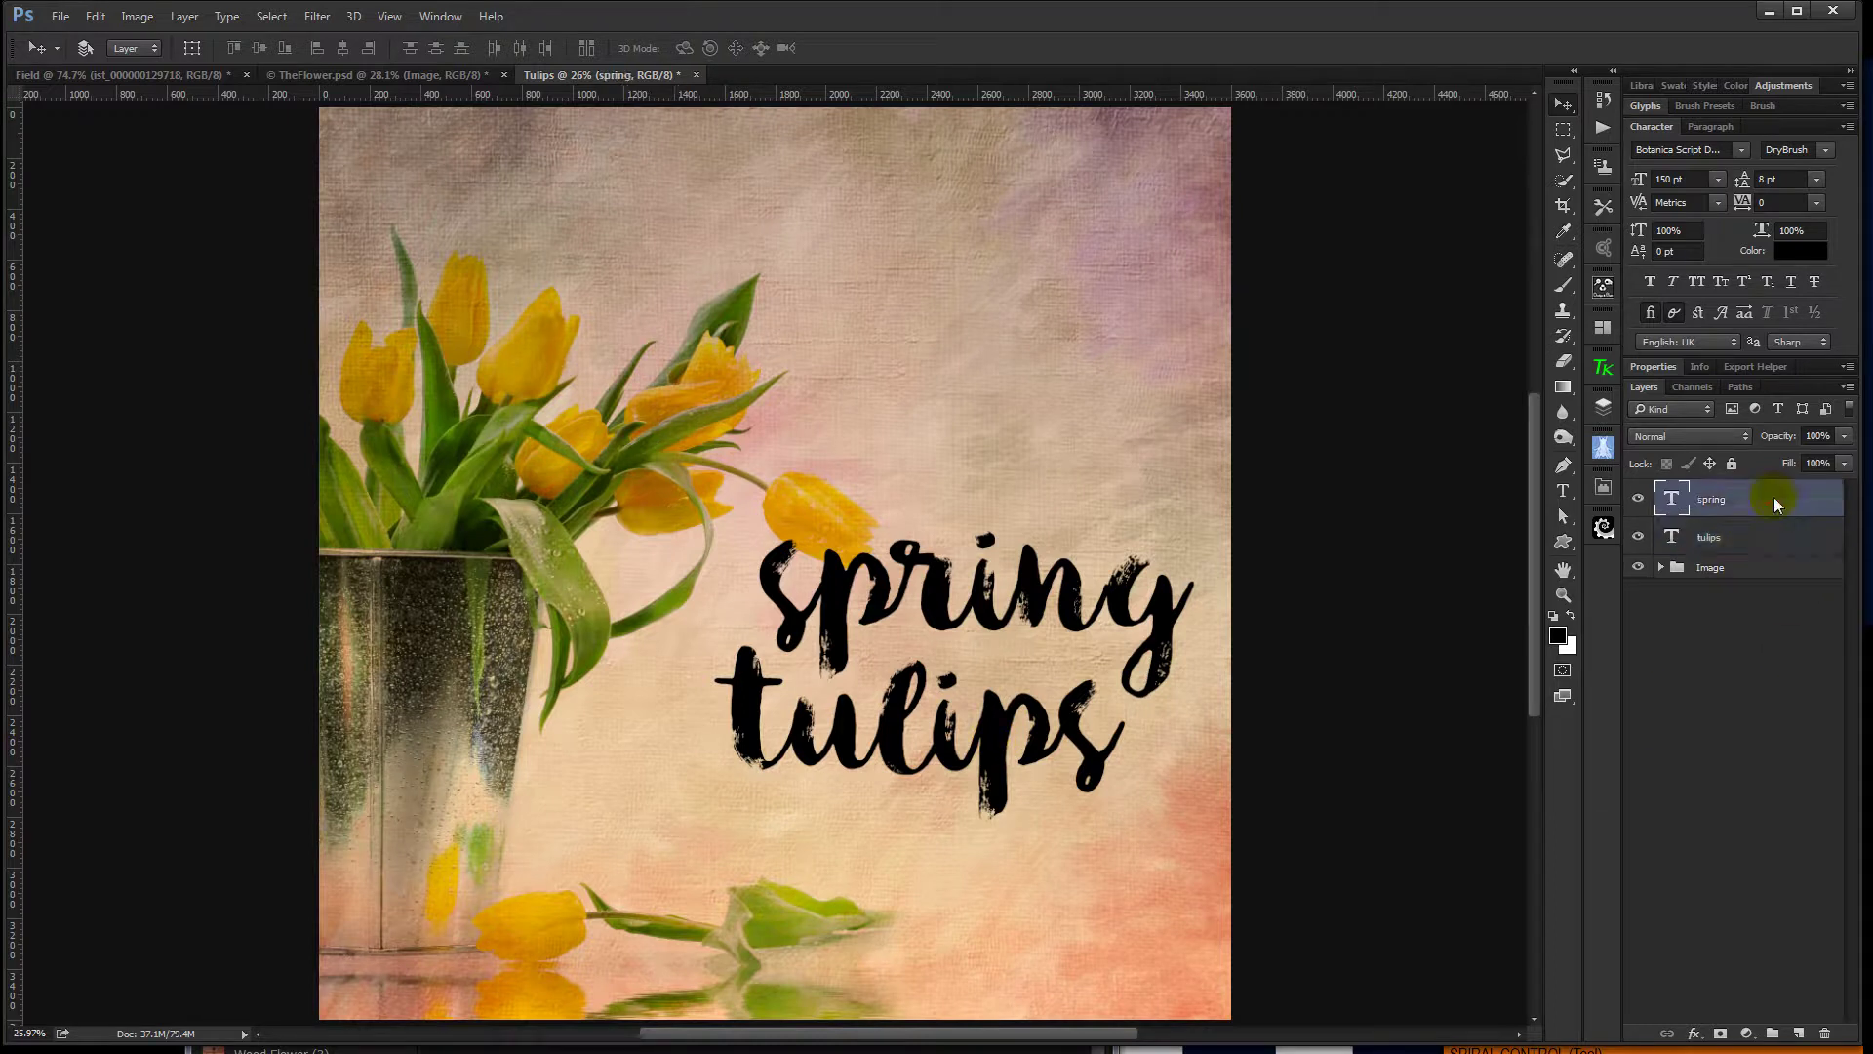
{"action": "double_click", "coordinate": [1673, 501]}
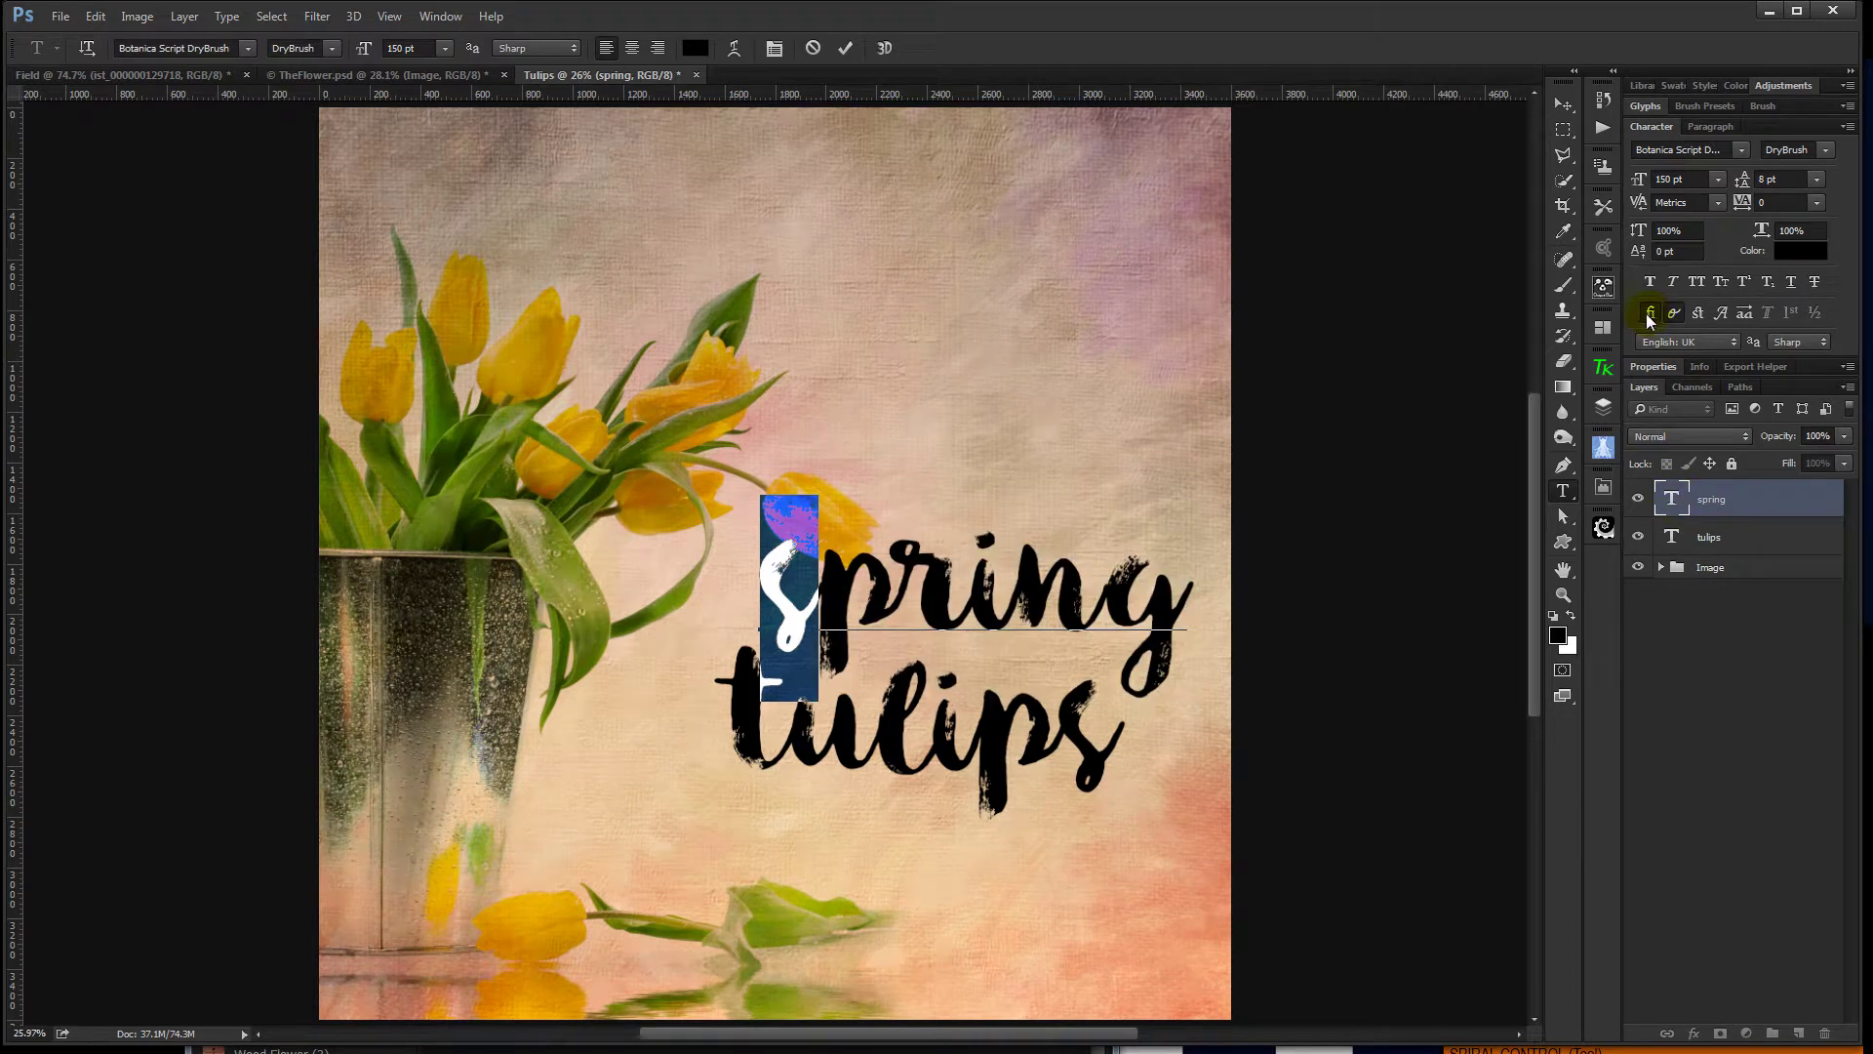
{"action": "left_click", "coordinate": [1722, 314]}
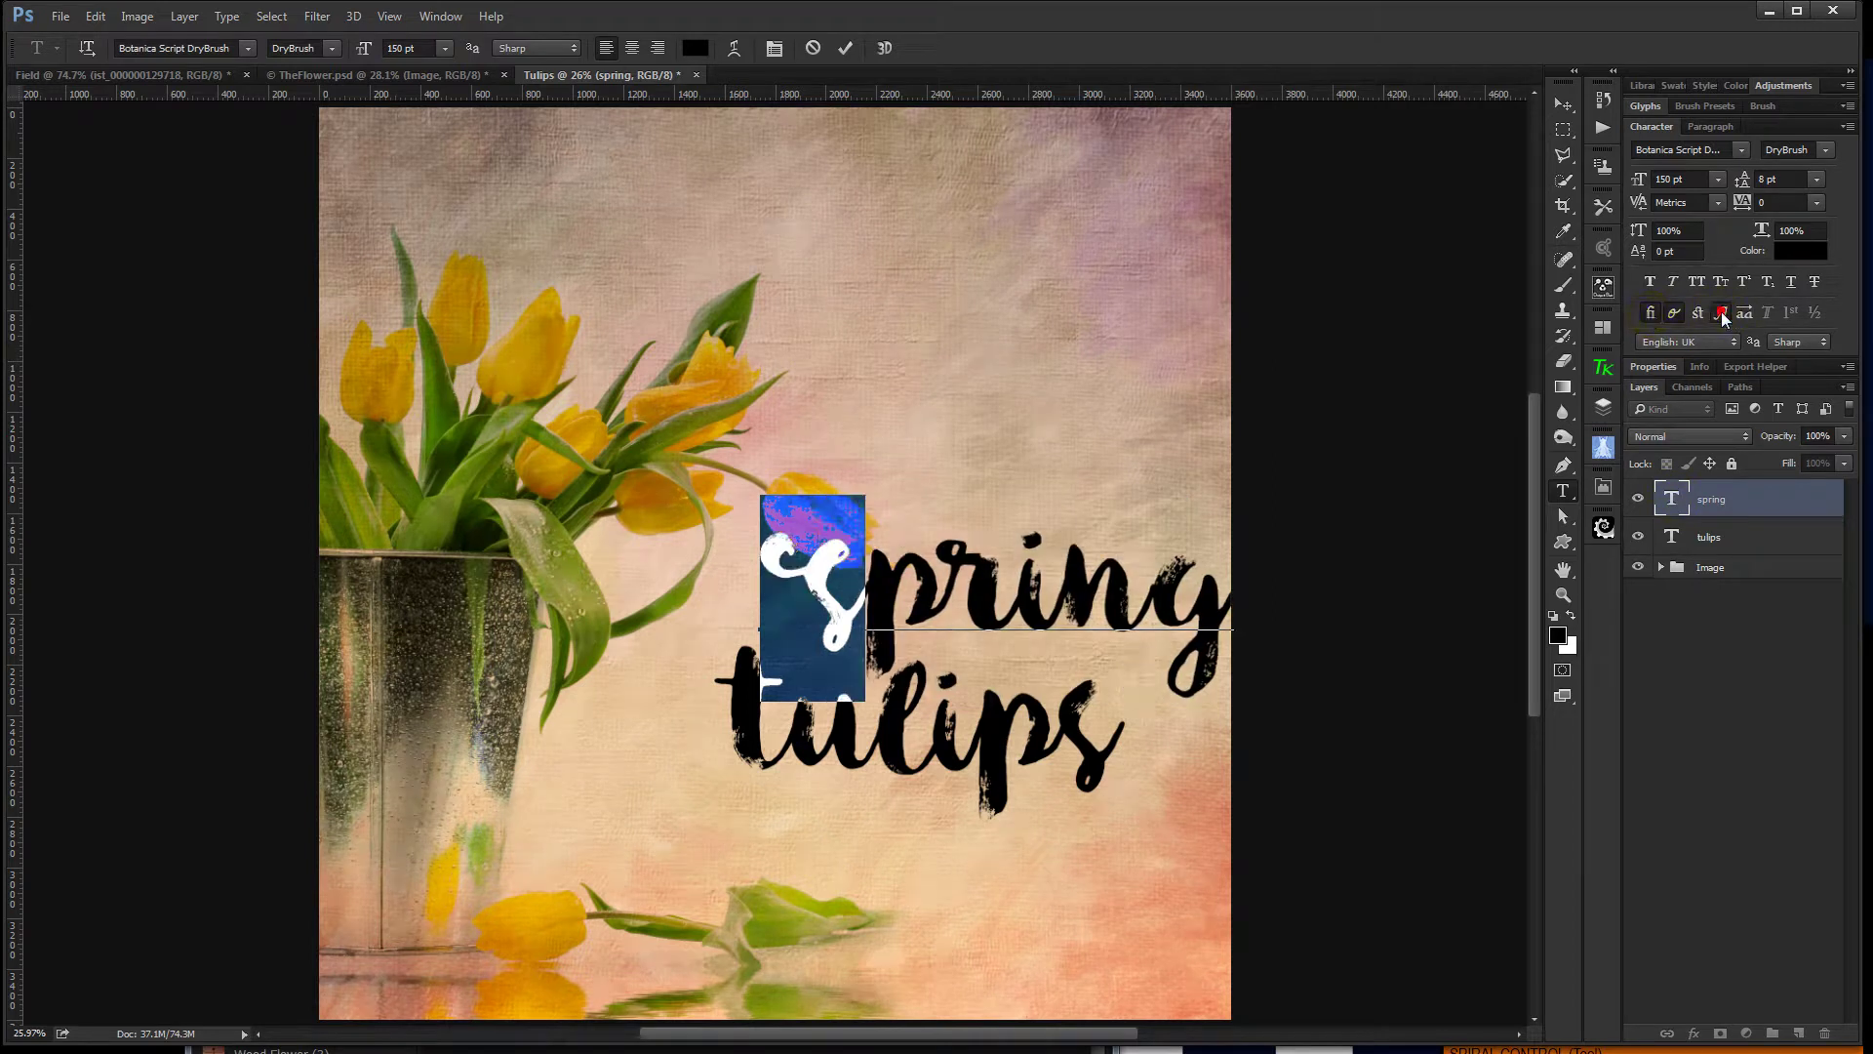
{"action": "left_click", "coordinate": [1673, 313]}
{"action": "left_click", "coordinate": [1719, 312]}
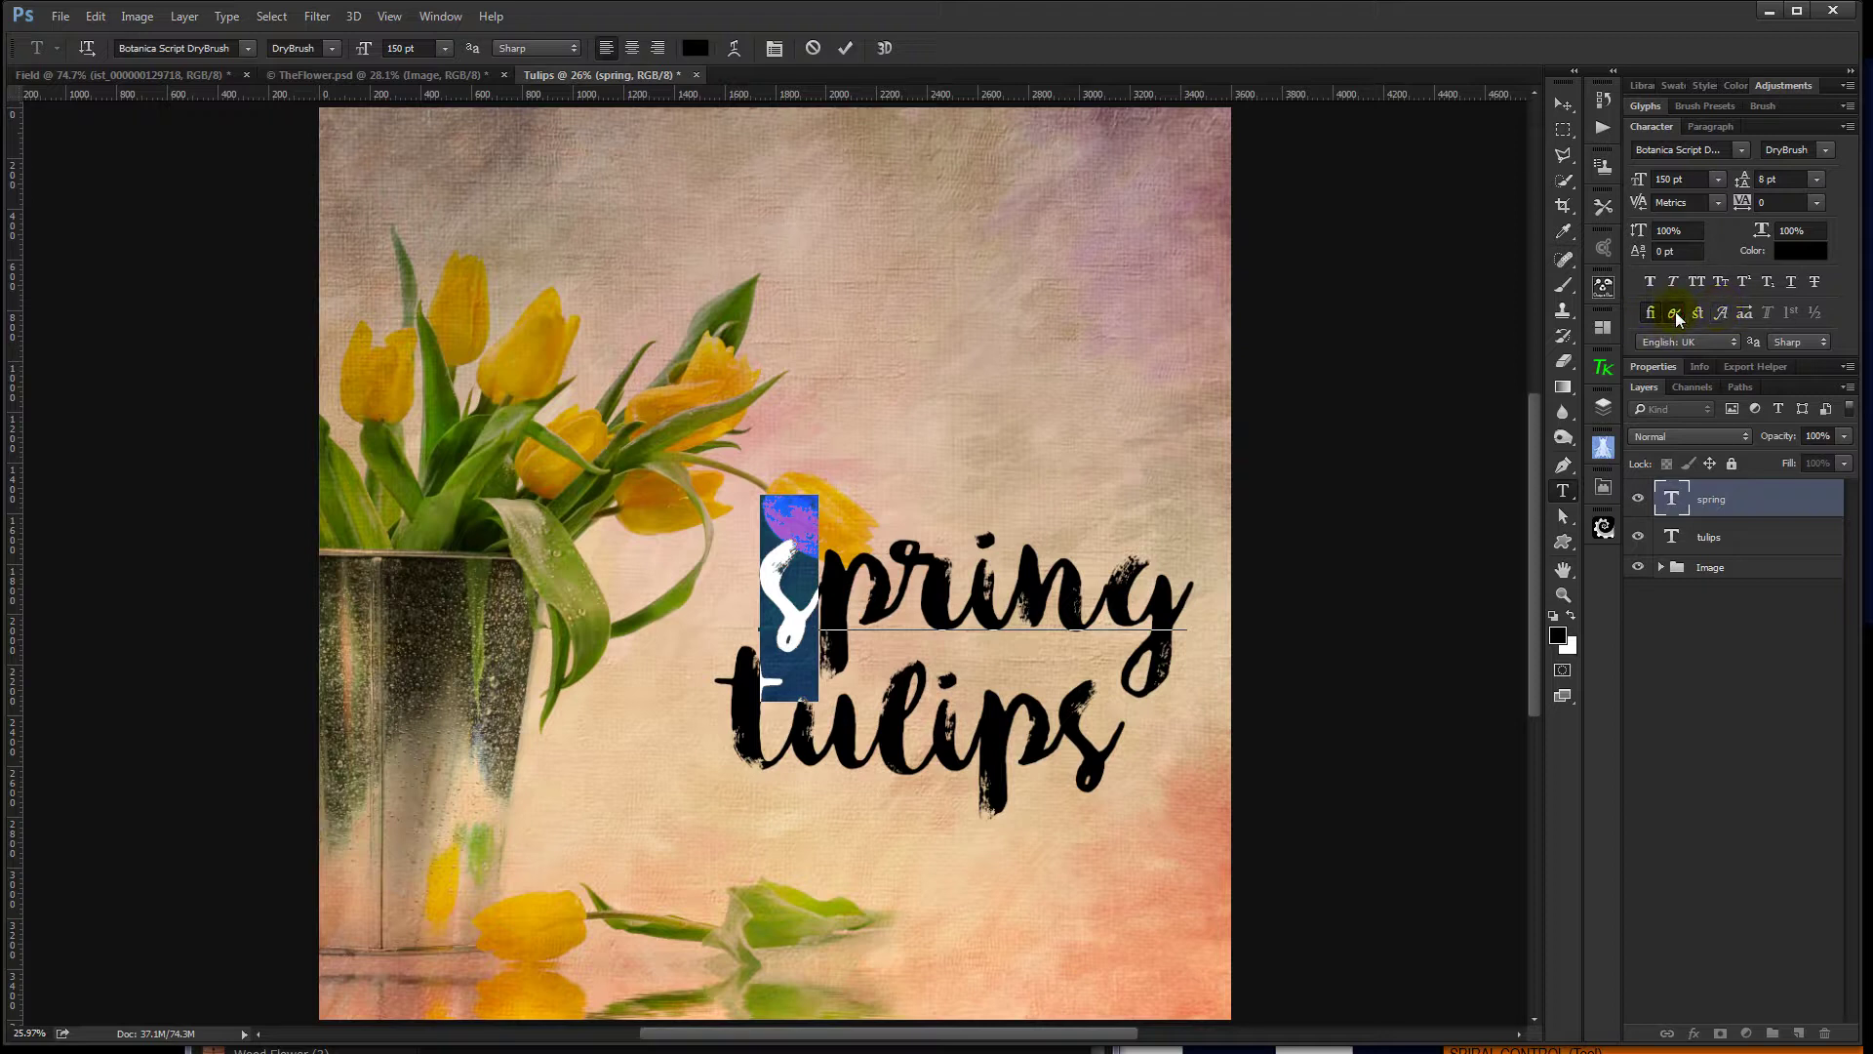
Show the font's glyphs in an enlarged view and limit them to Alternates For Selection for the letter s.
{"action": "left_click", "coordinate": [1643, 103]}
{"action": "left_click_drag", "start_coordinate": [1619, 398], "coordinate": [1358, 398]}
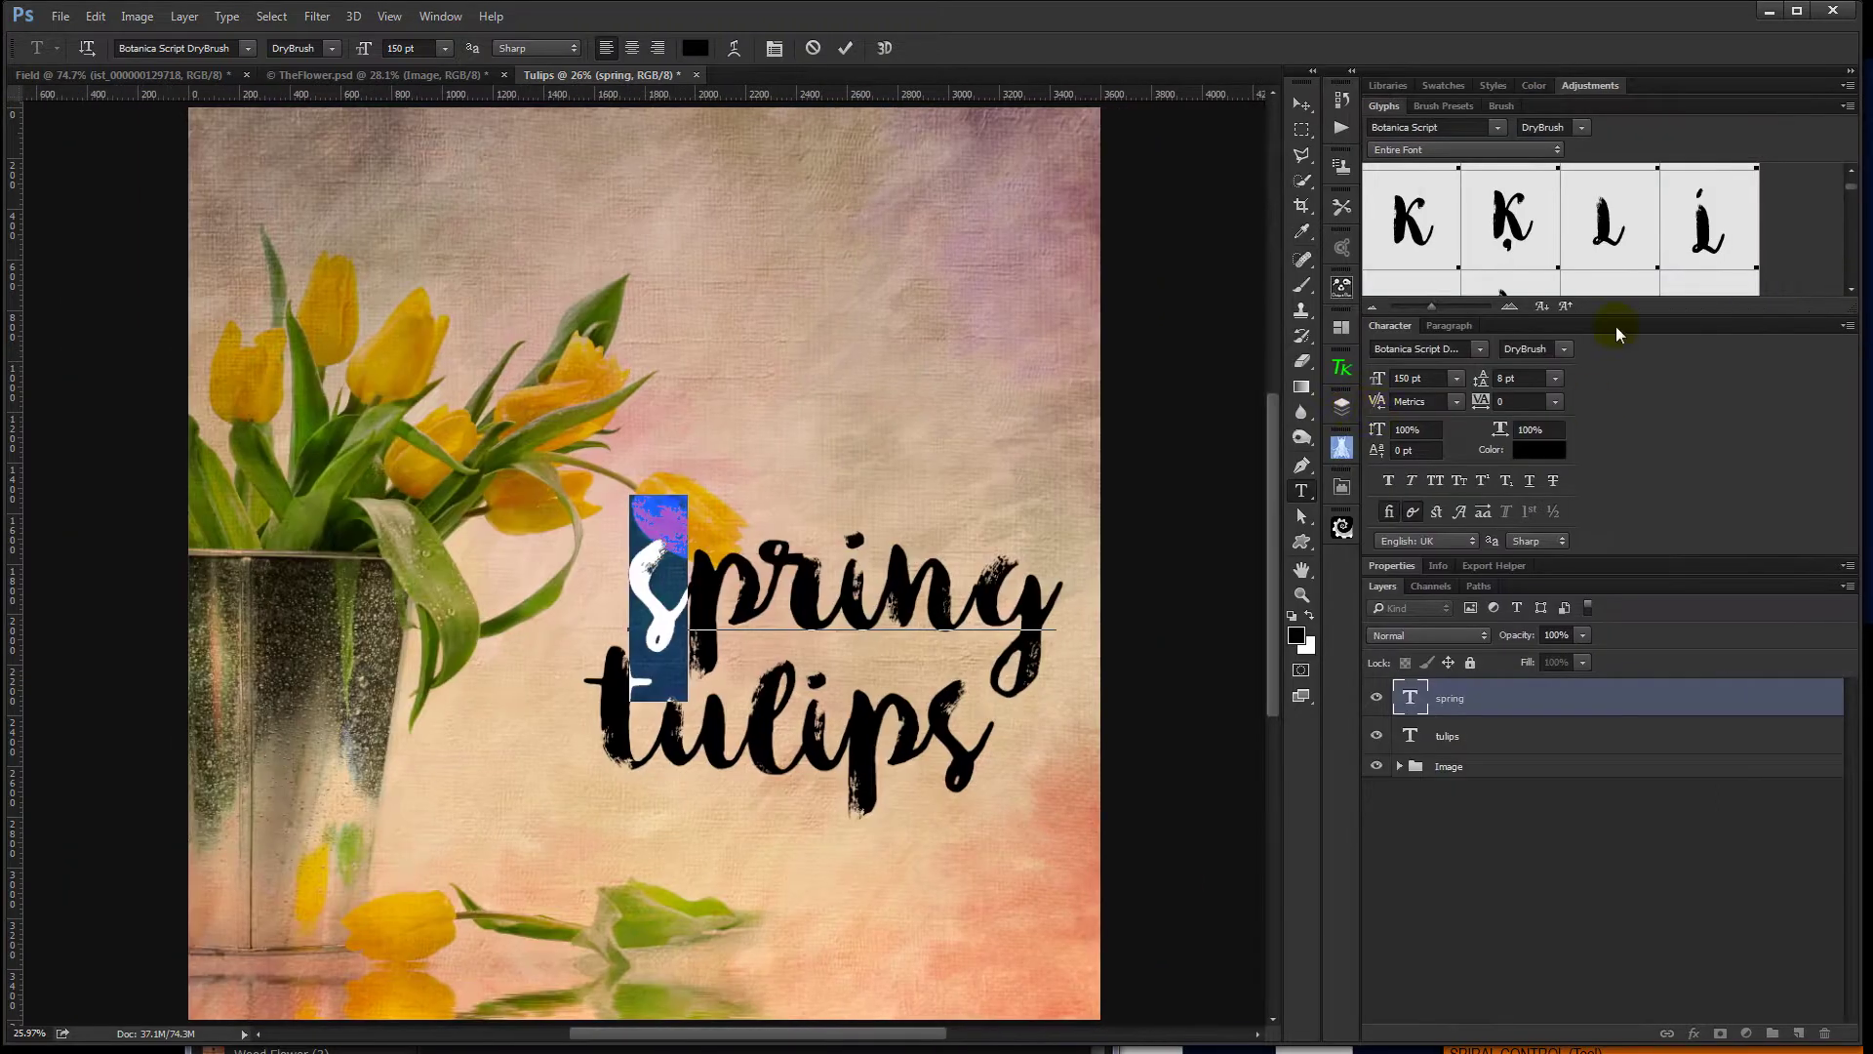
{"action": "left_click_drag", "start_coordinate": [1621, 315], "coordinate": [1610, 488]}
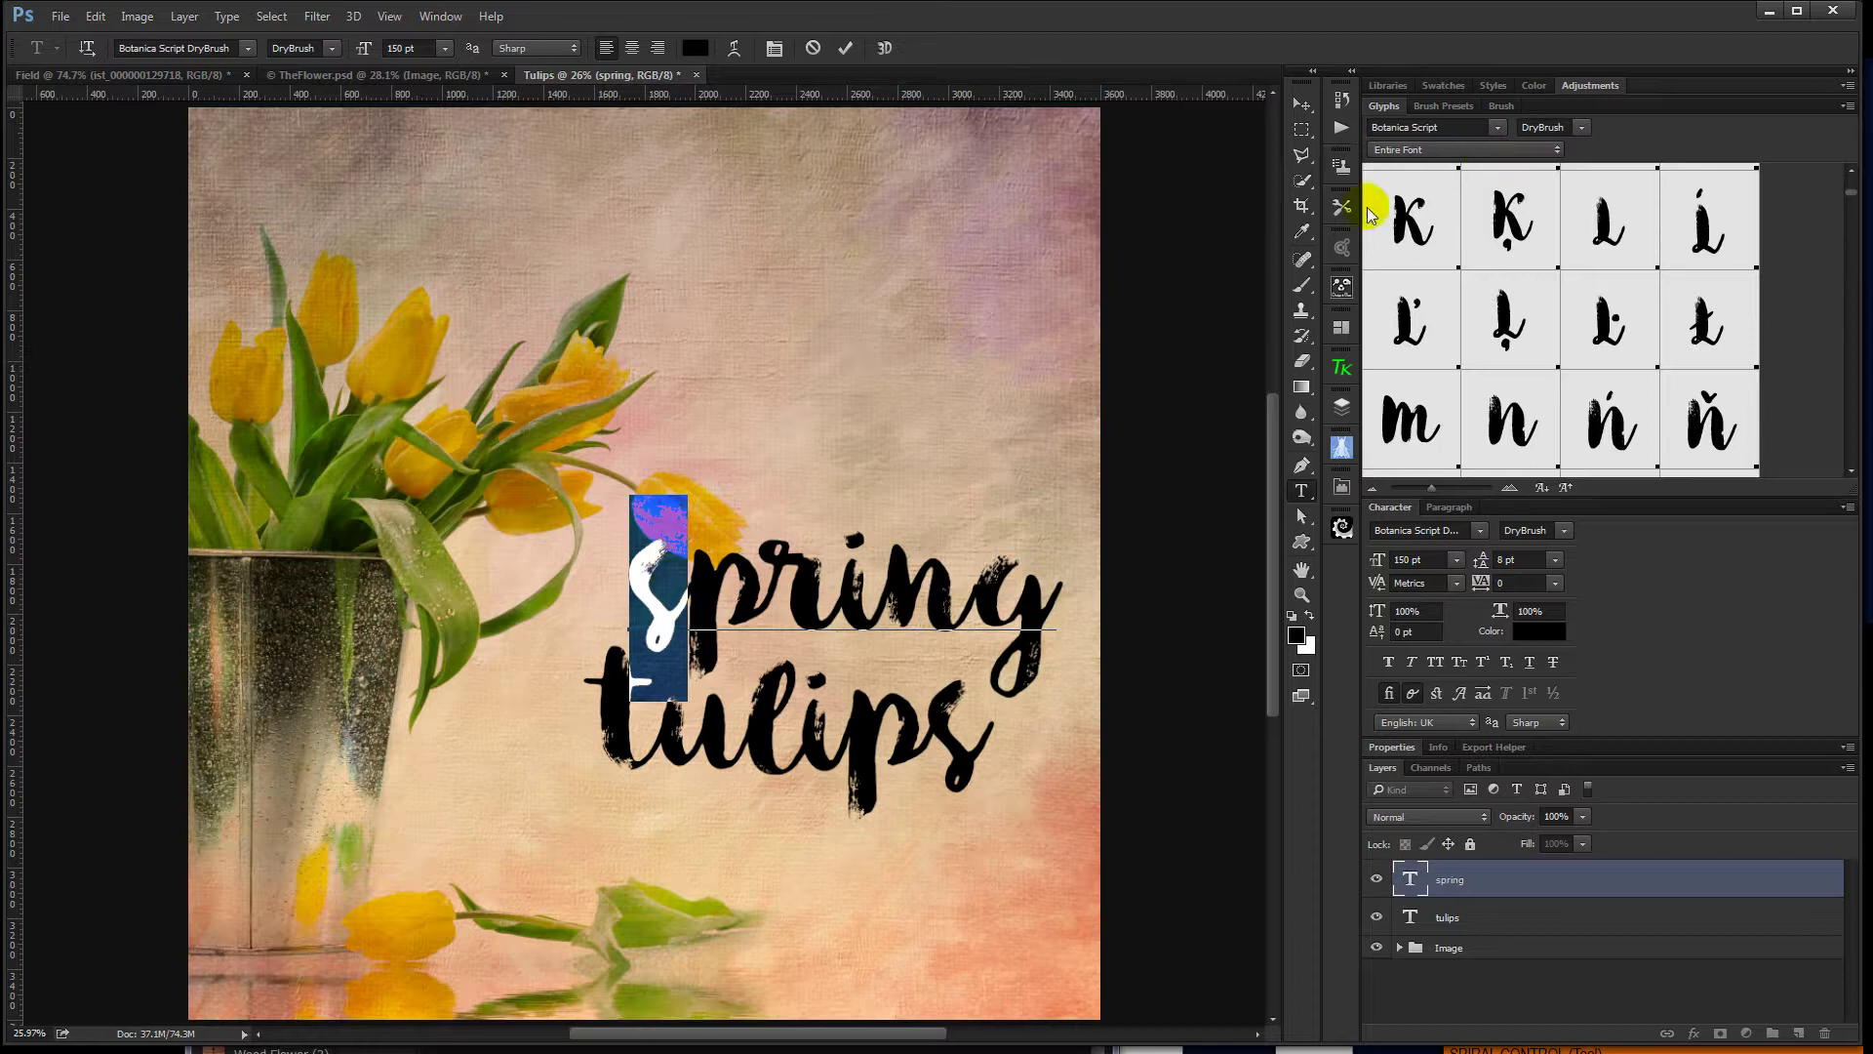
{"action": "left_click", "coordinate": [1461, 150]}
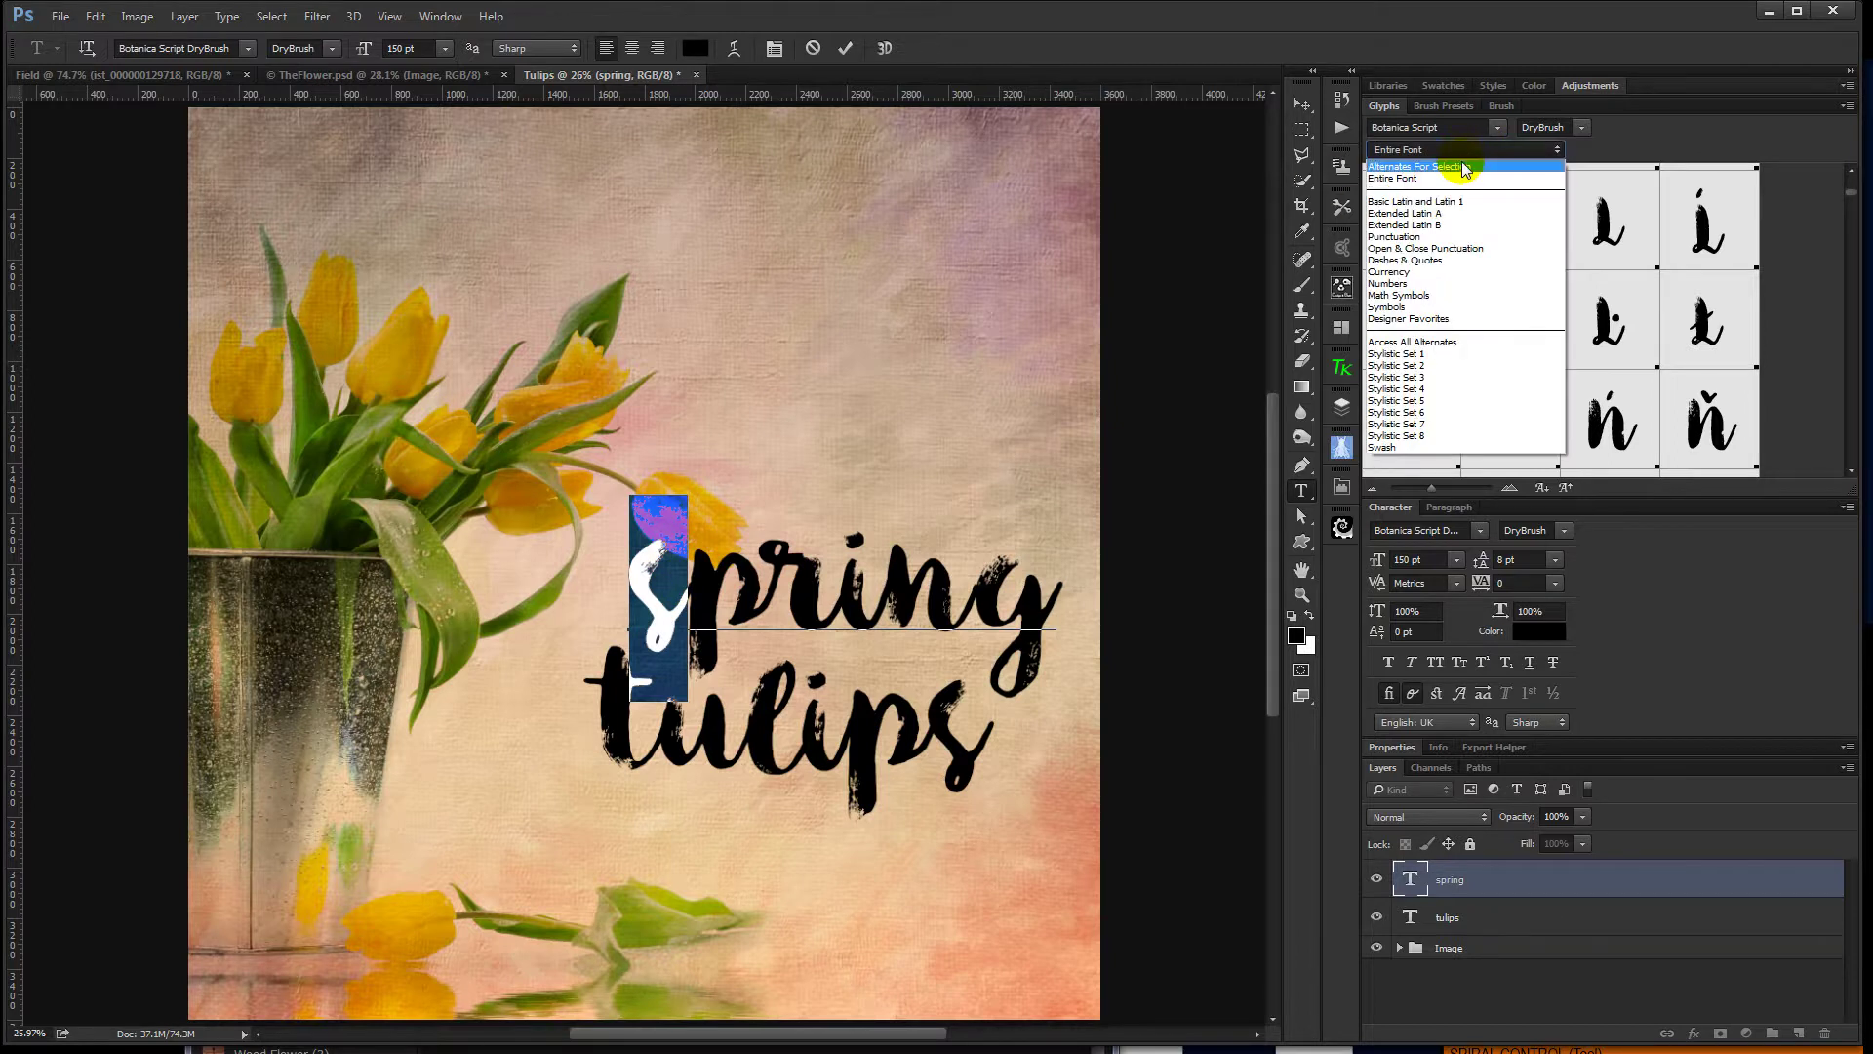
{"action": "left_click", "coordinate": [1464, 167]}
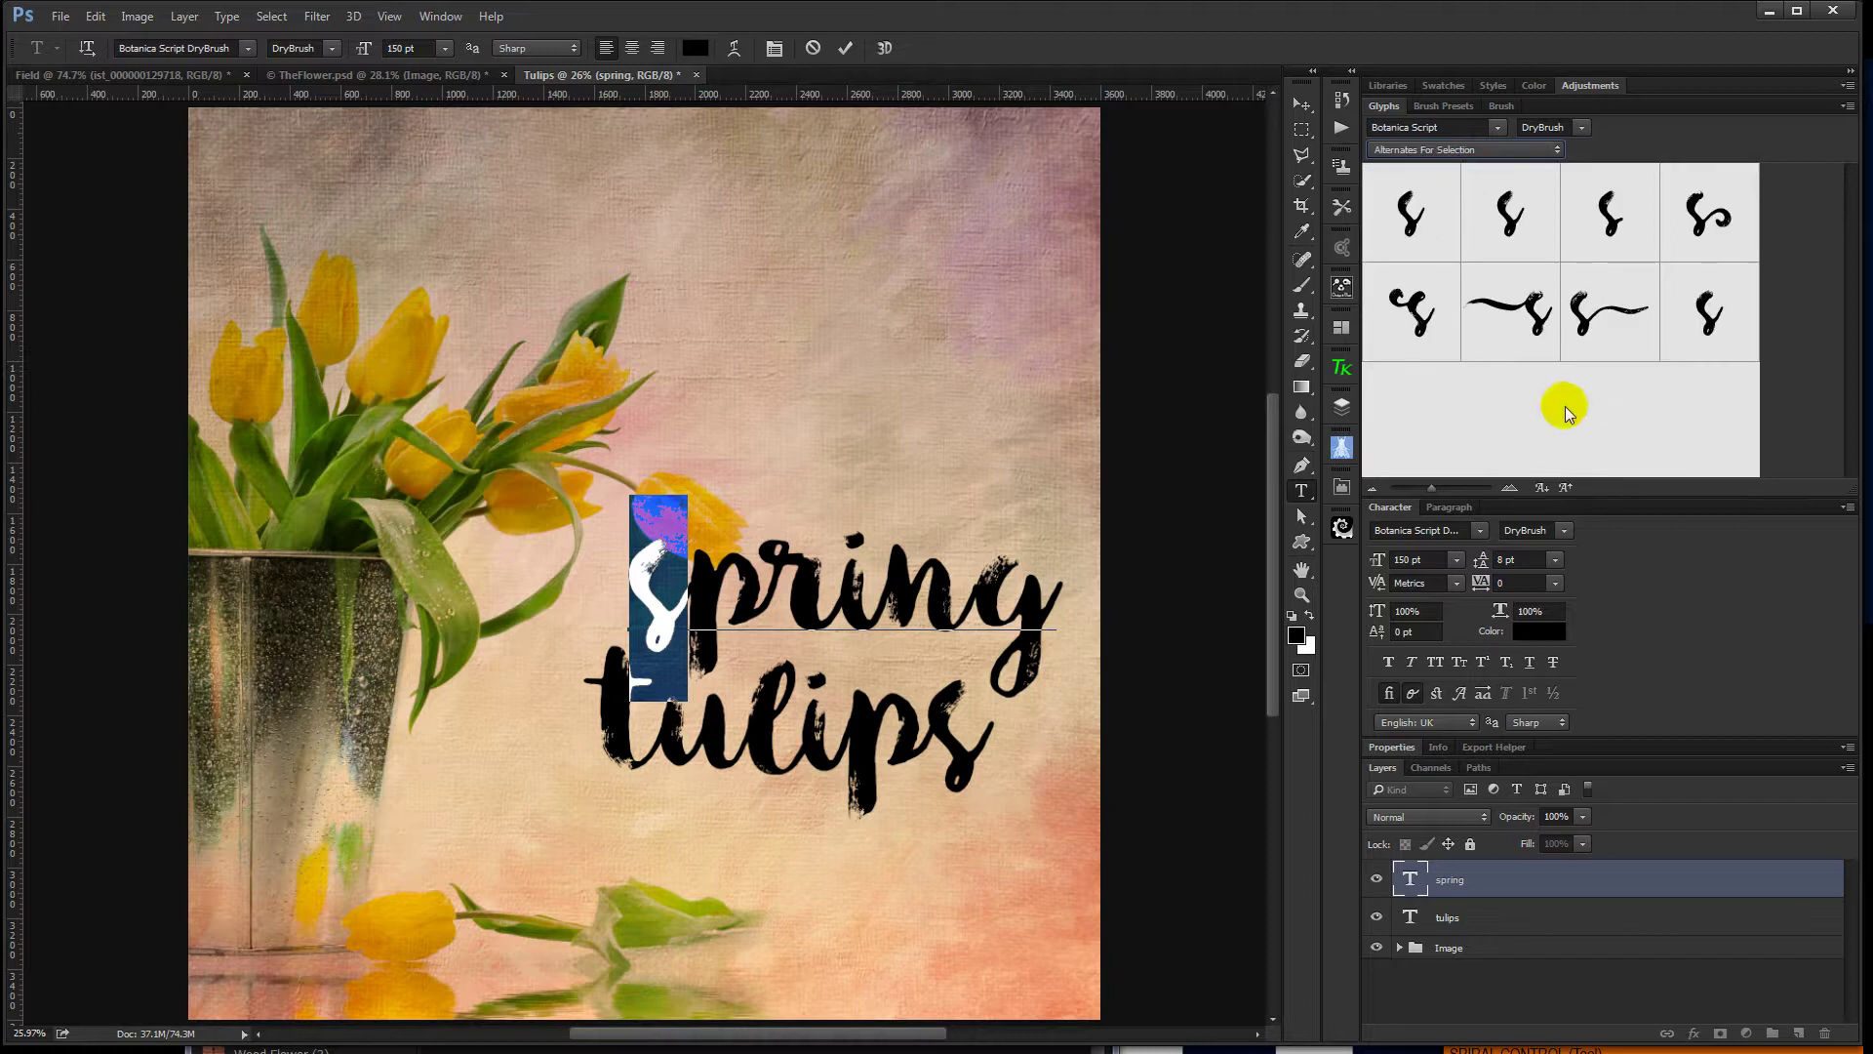
Replace the s with the alternate that has a long leading stroke, and shift "spring" left so the whole word fits.
{"action": "double_click", "coordinate": [1518, 327]}
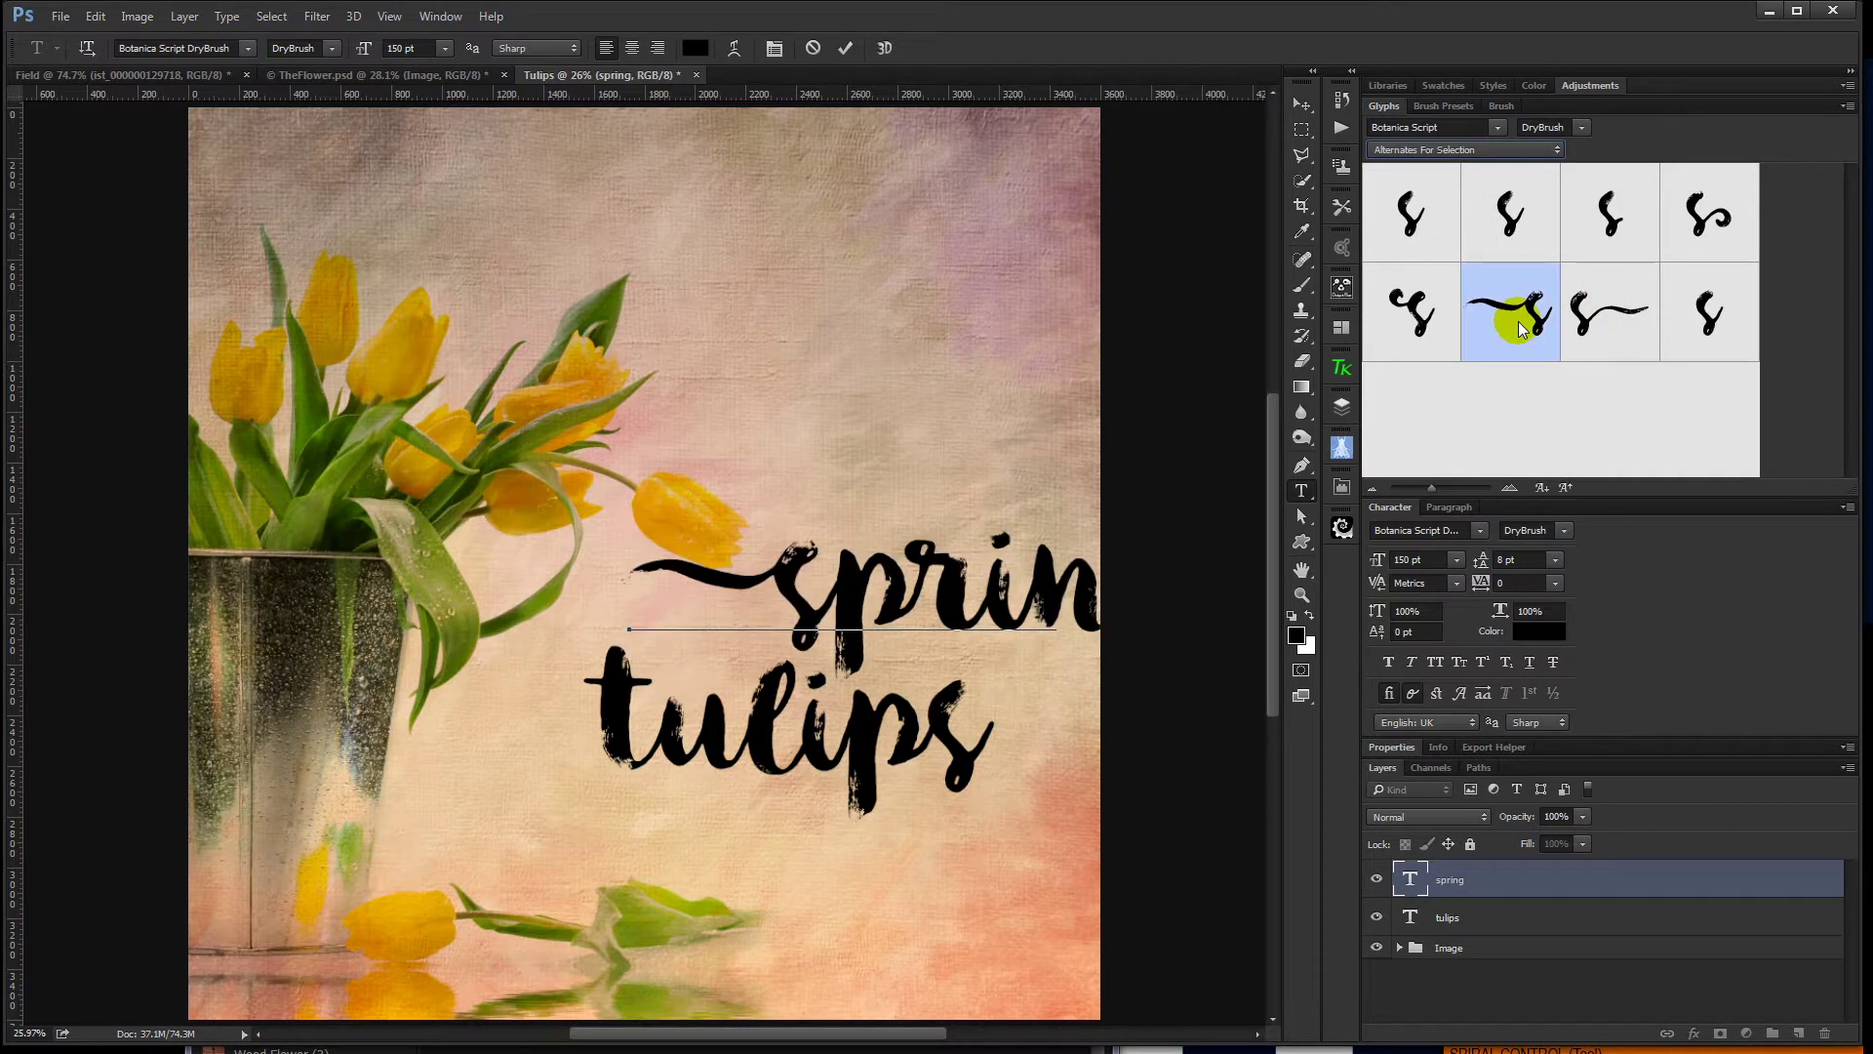
{"action": "left_click", "coordinate": [846, 49]}
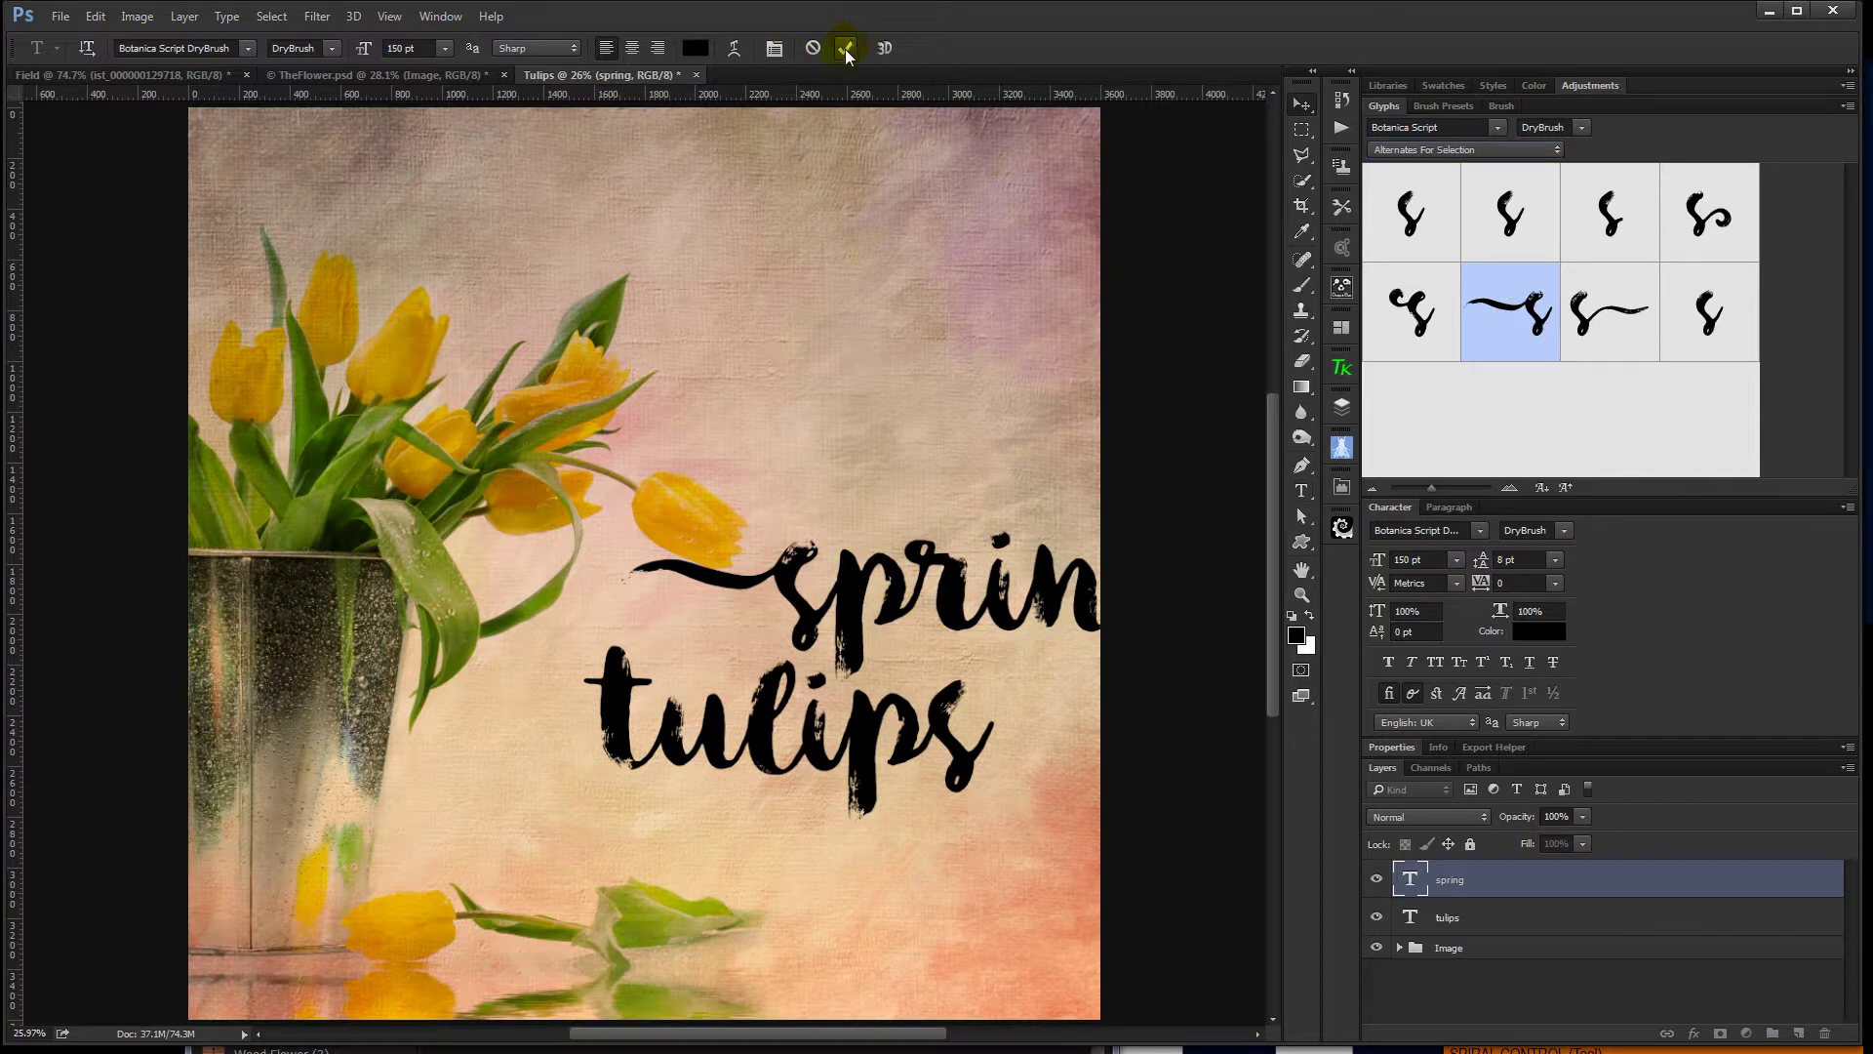
{"action": "key", "text": "v"}
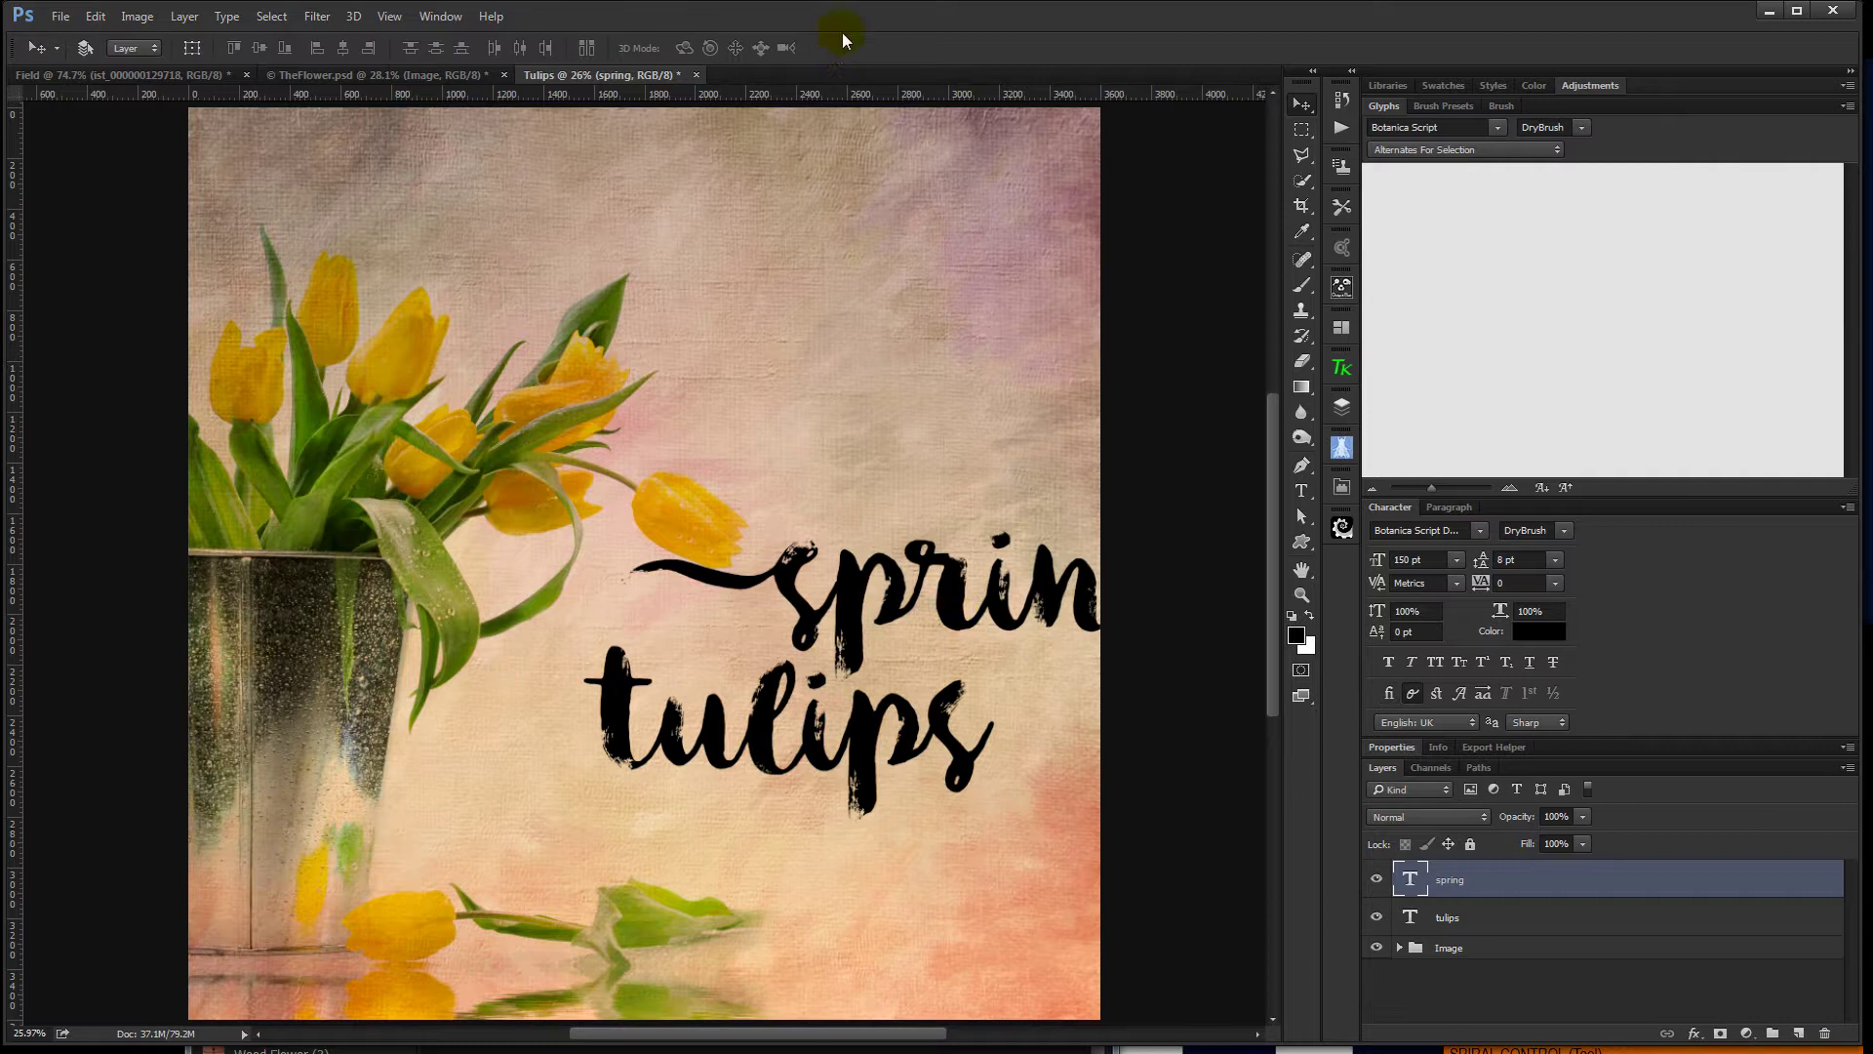
{"action": "left_click_drag", "start_coordinate": [964, 608], "coordinate": [817, 611]}
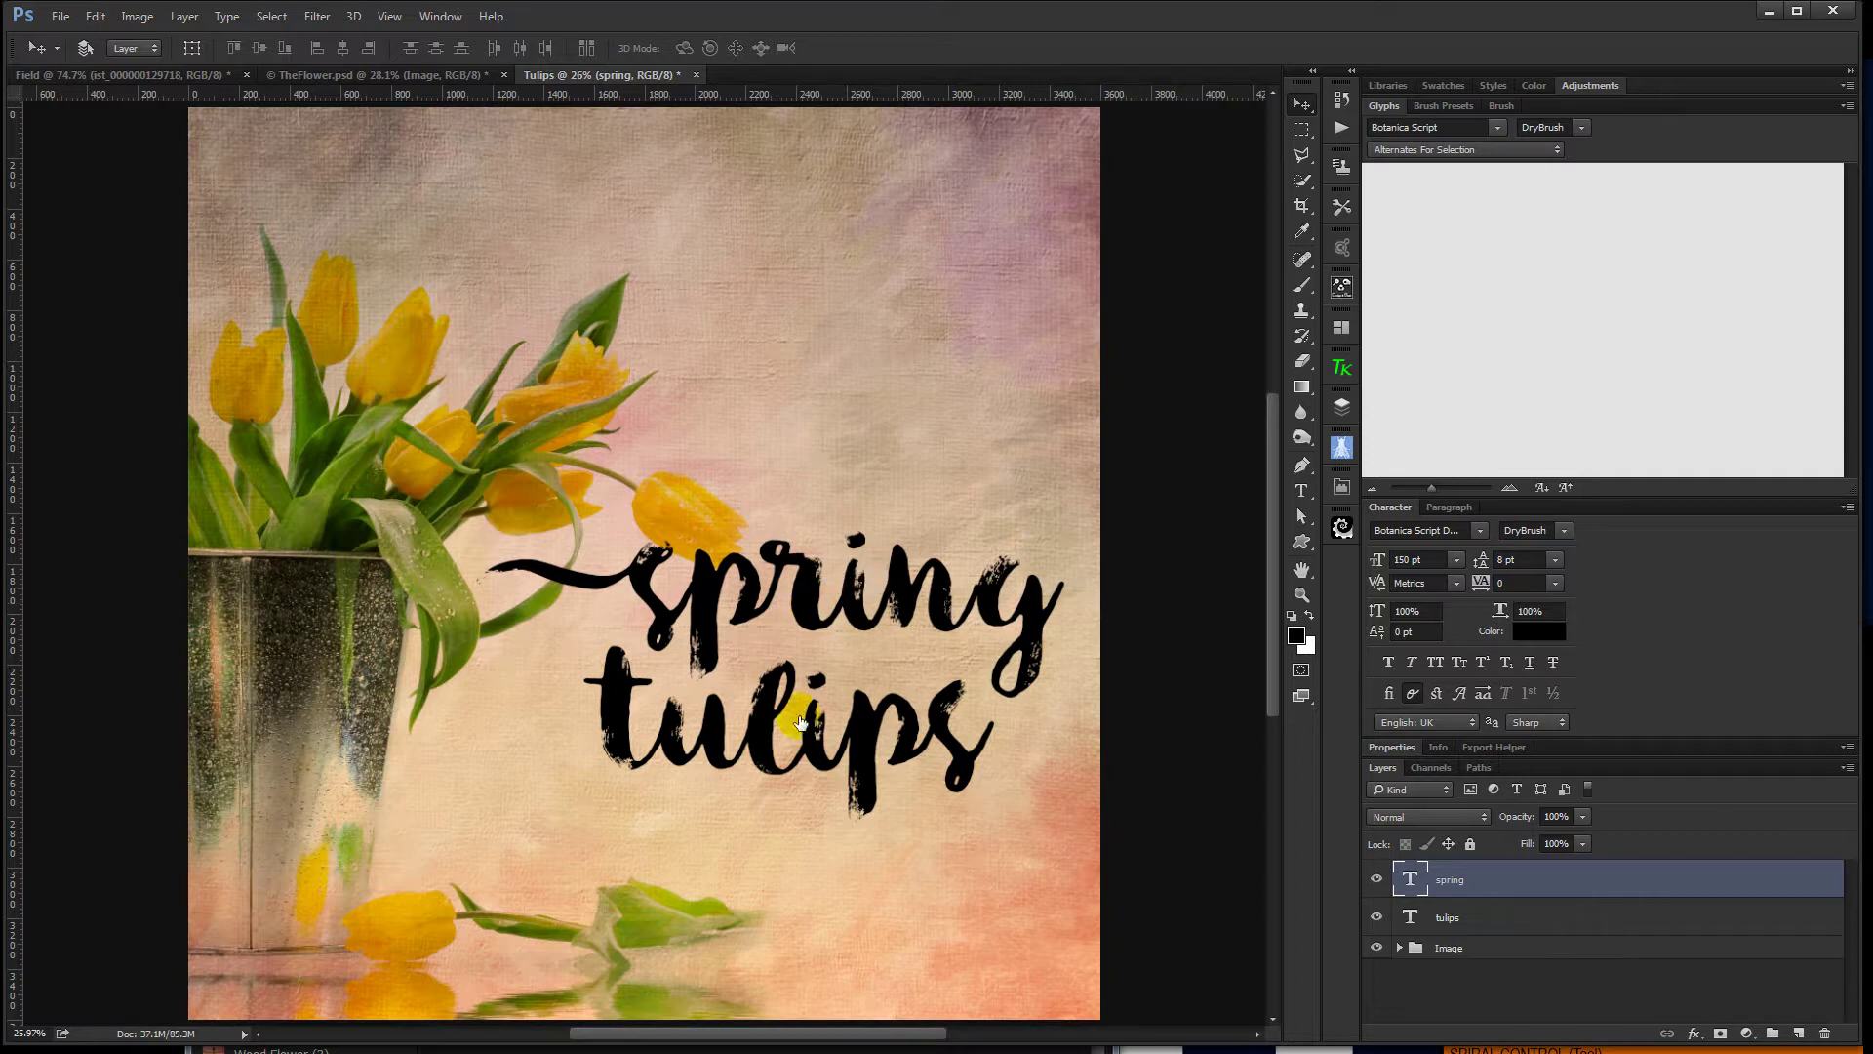
Transform both text layers together, rotating them about -10.8° and moving them down and left so they overlap the vase.
{"action": "left_click", "coordinate": [1503, 917]}
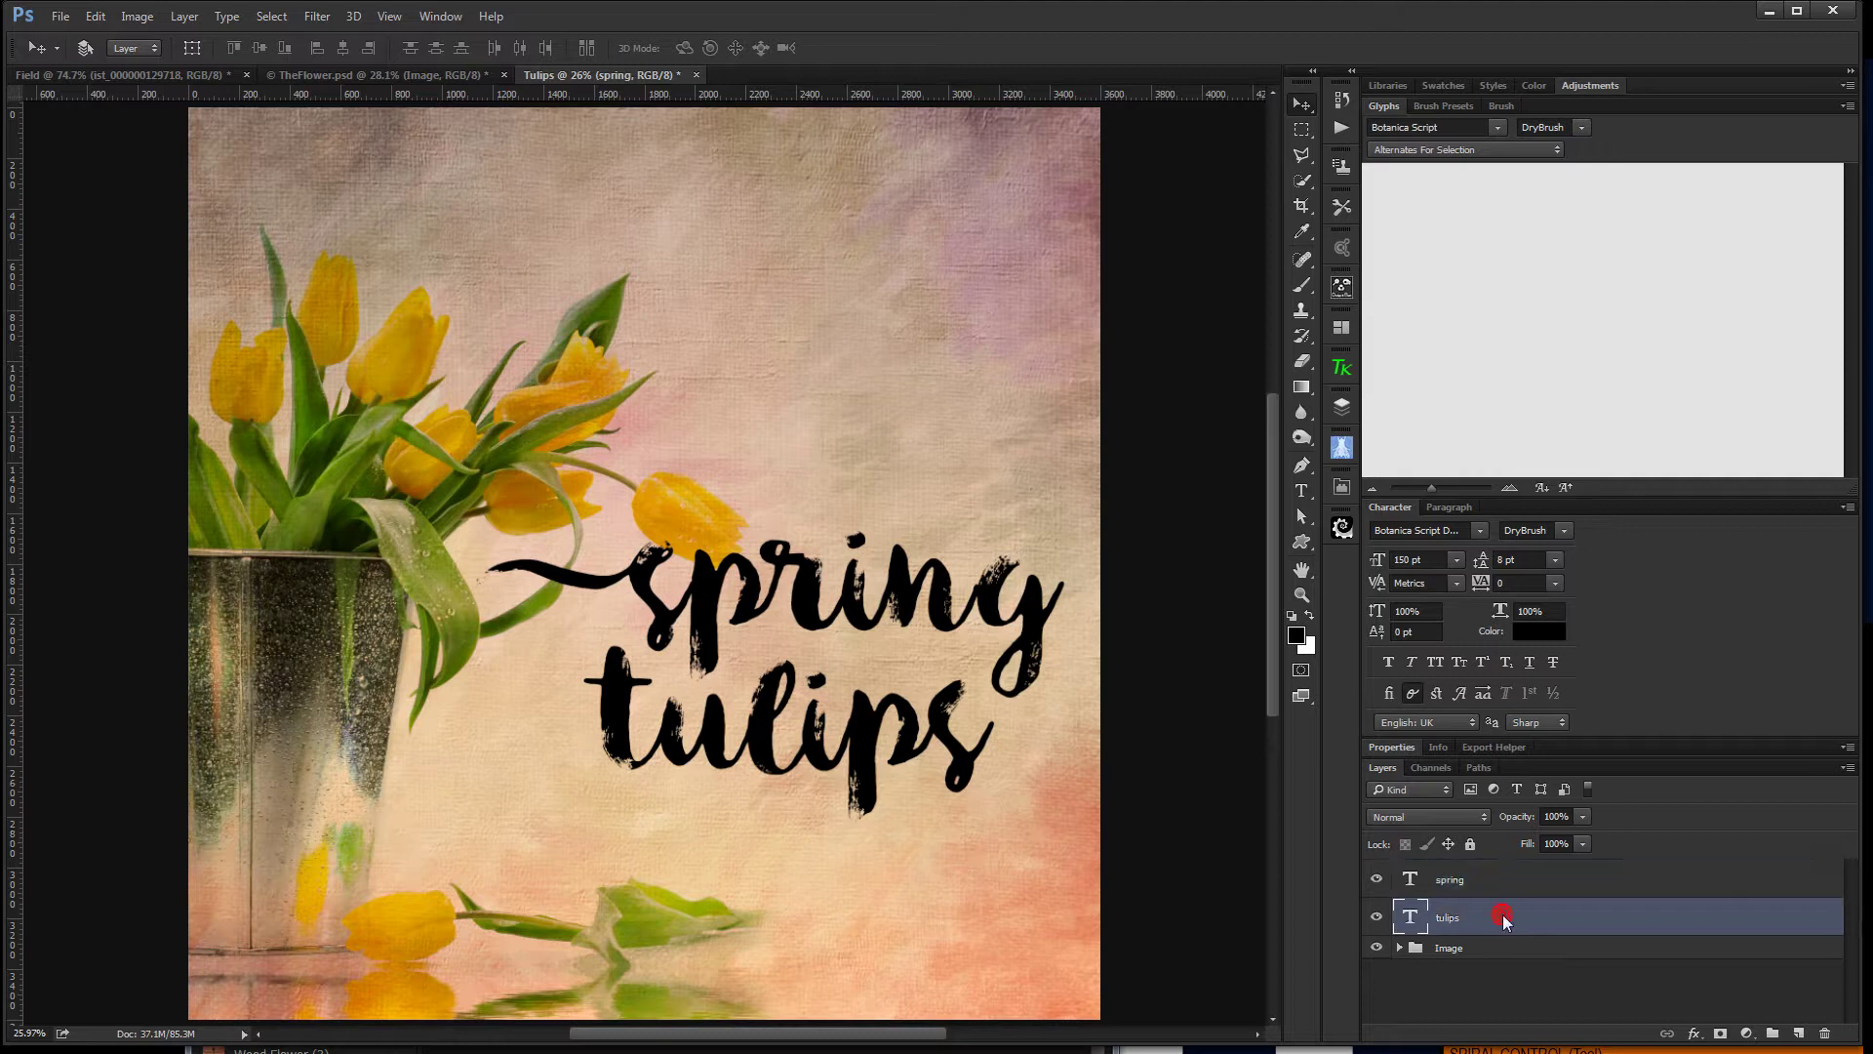
{"action": "left_click", "coordinate": [1506, 890], "text": "shift"}
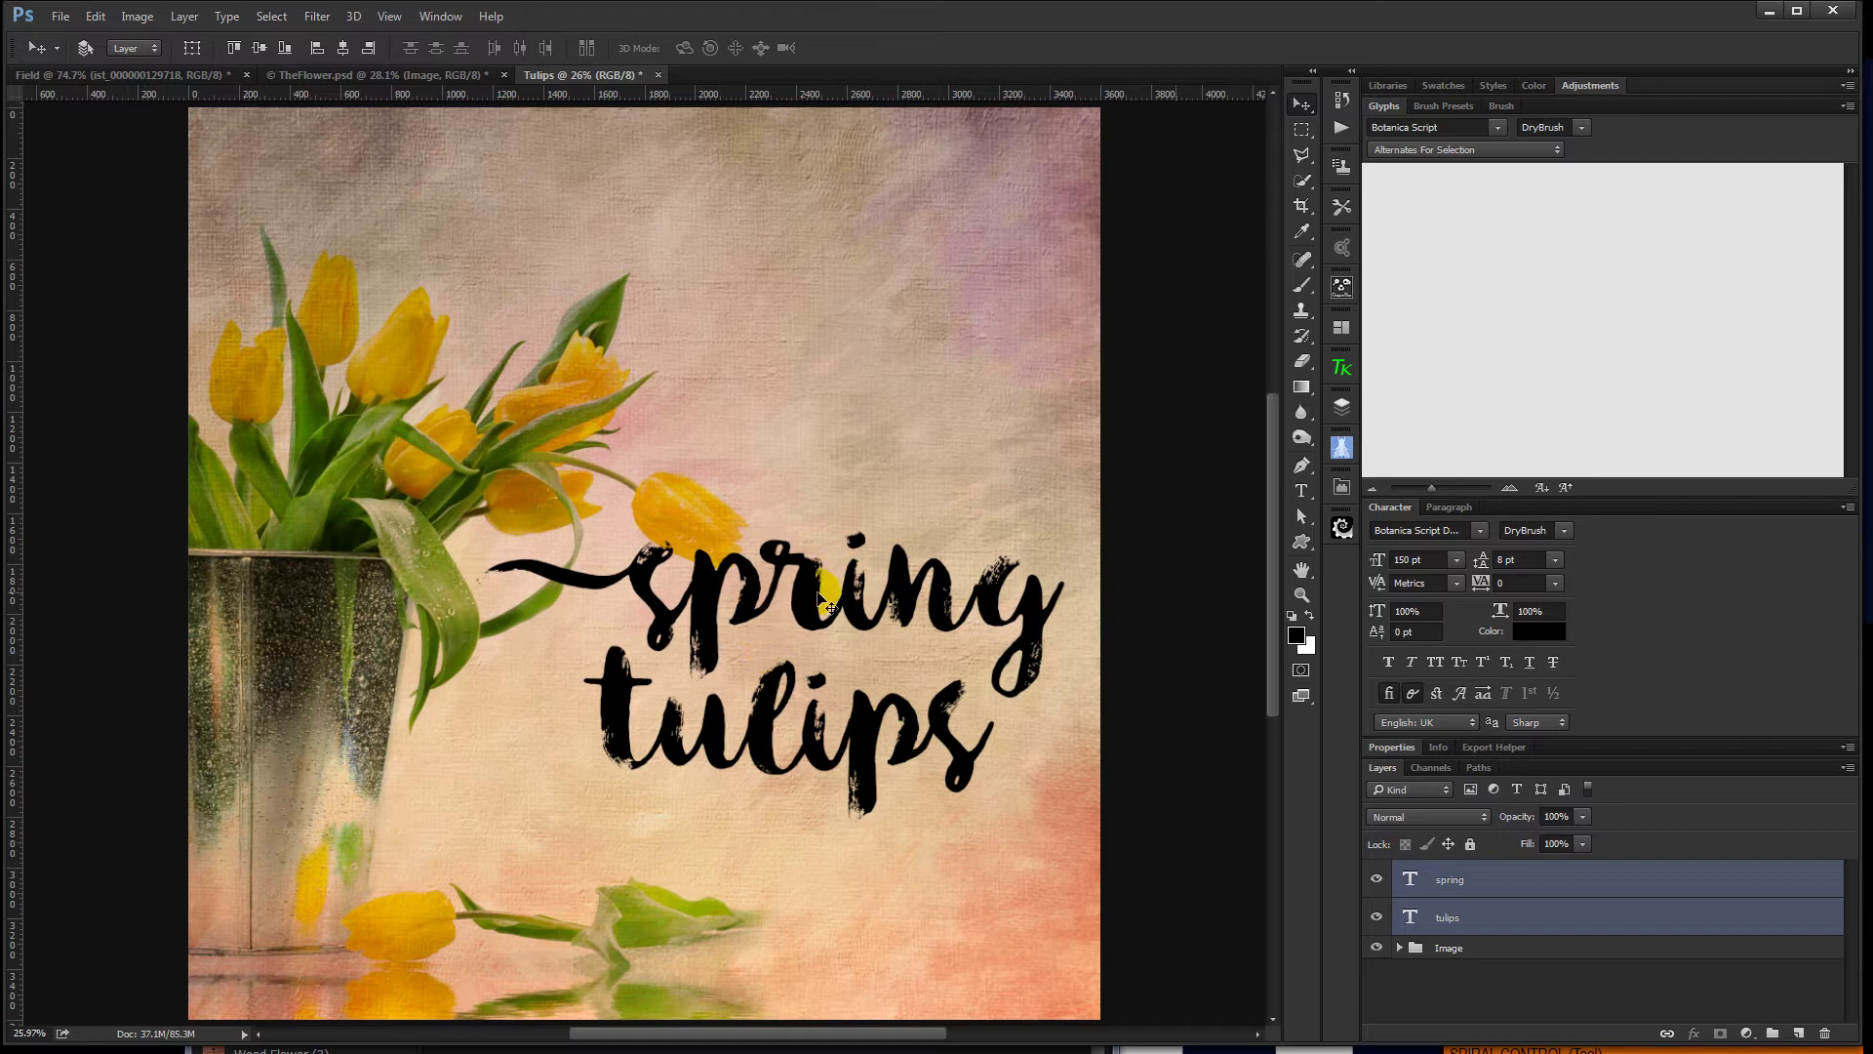
{"action": "key", "text": "ctrl"}
{"action": "key", "text": "ctrl+t"}
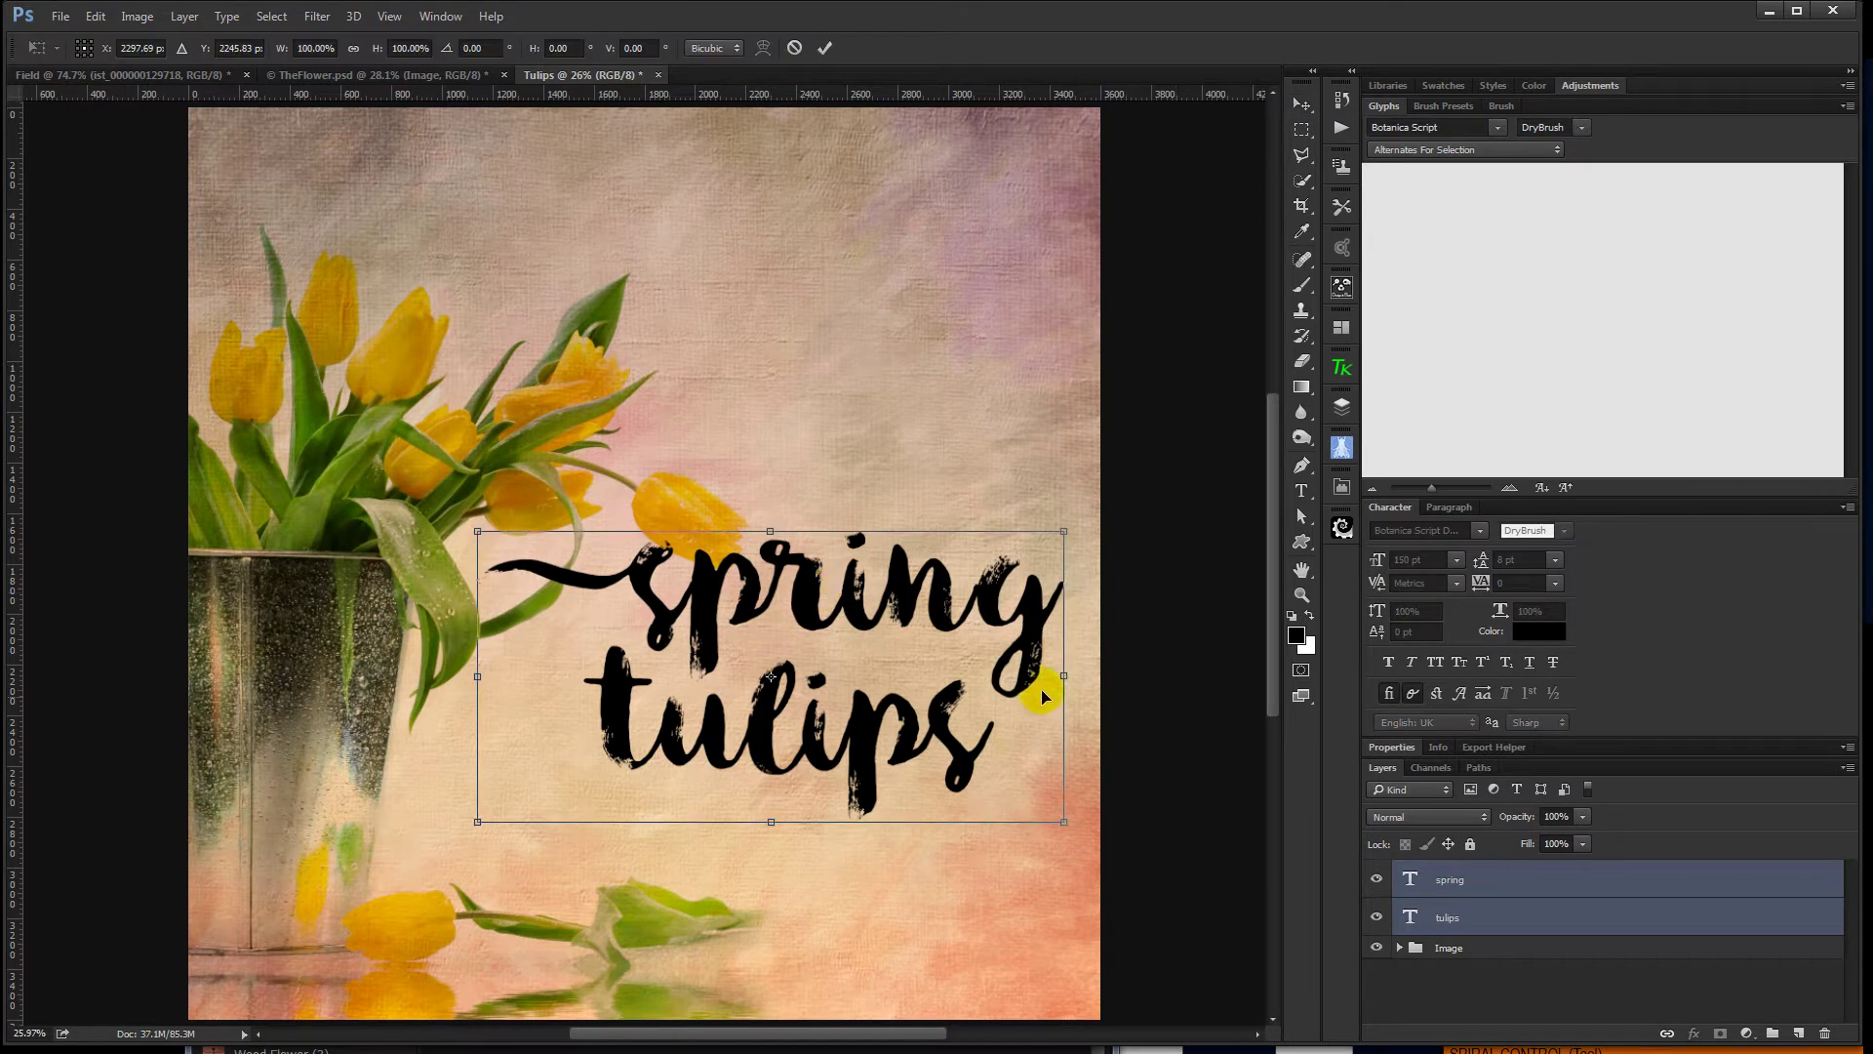
{"action": "left_click_drag", "start_coordinate": [871, 624], "coordinate": [736, 716]}
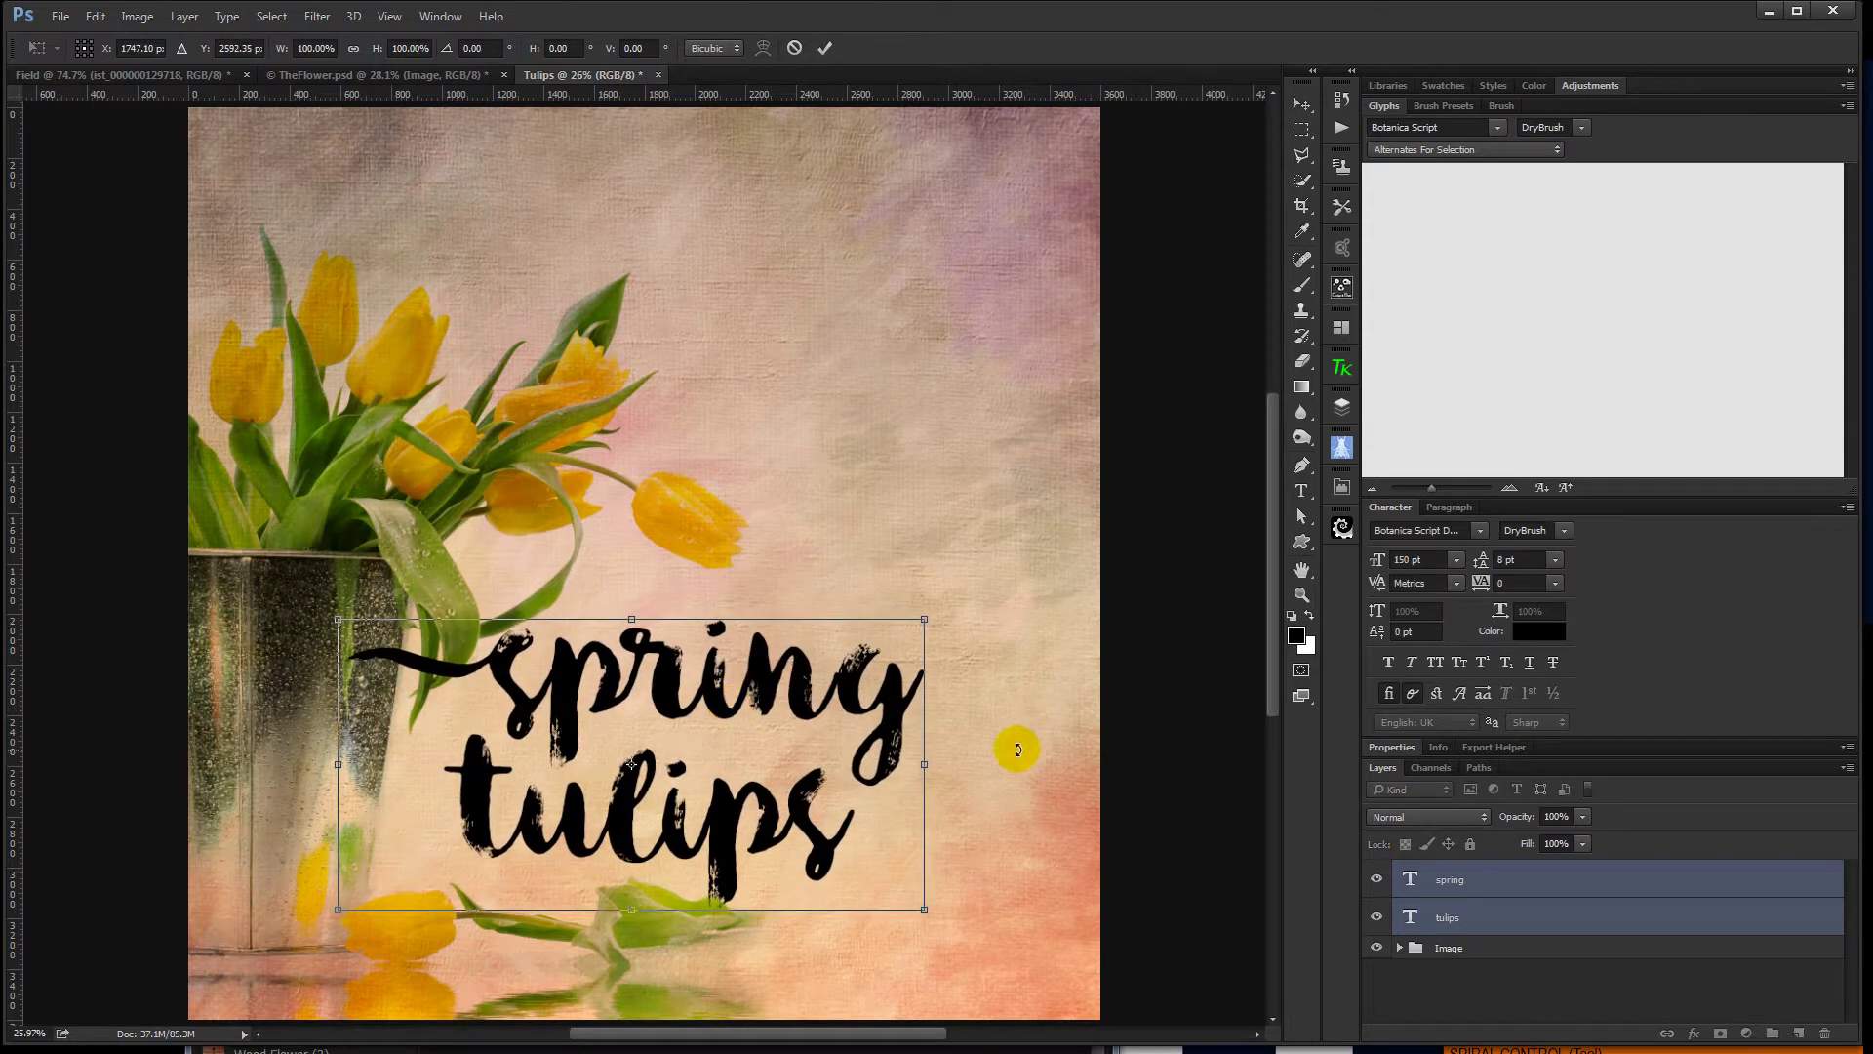
{"action": "left_click_drag", "start_coordinate": [980, 775], "coordinate": [992, 726]}
{"action": "mouse_move", "coordinate": [721, 746]}
{"action": "left_mouse_down"}
{"action": "mouse_move", "coordinate": [719, 722]}
{"action": "mouse_move", "coordinate": [734, 736]}
{"action": "left_mouse_up"}
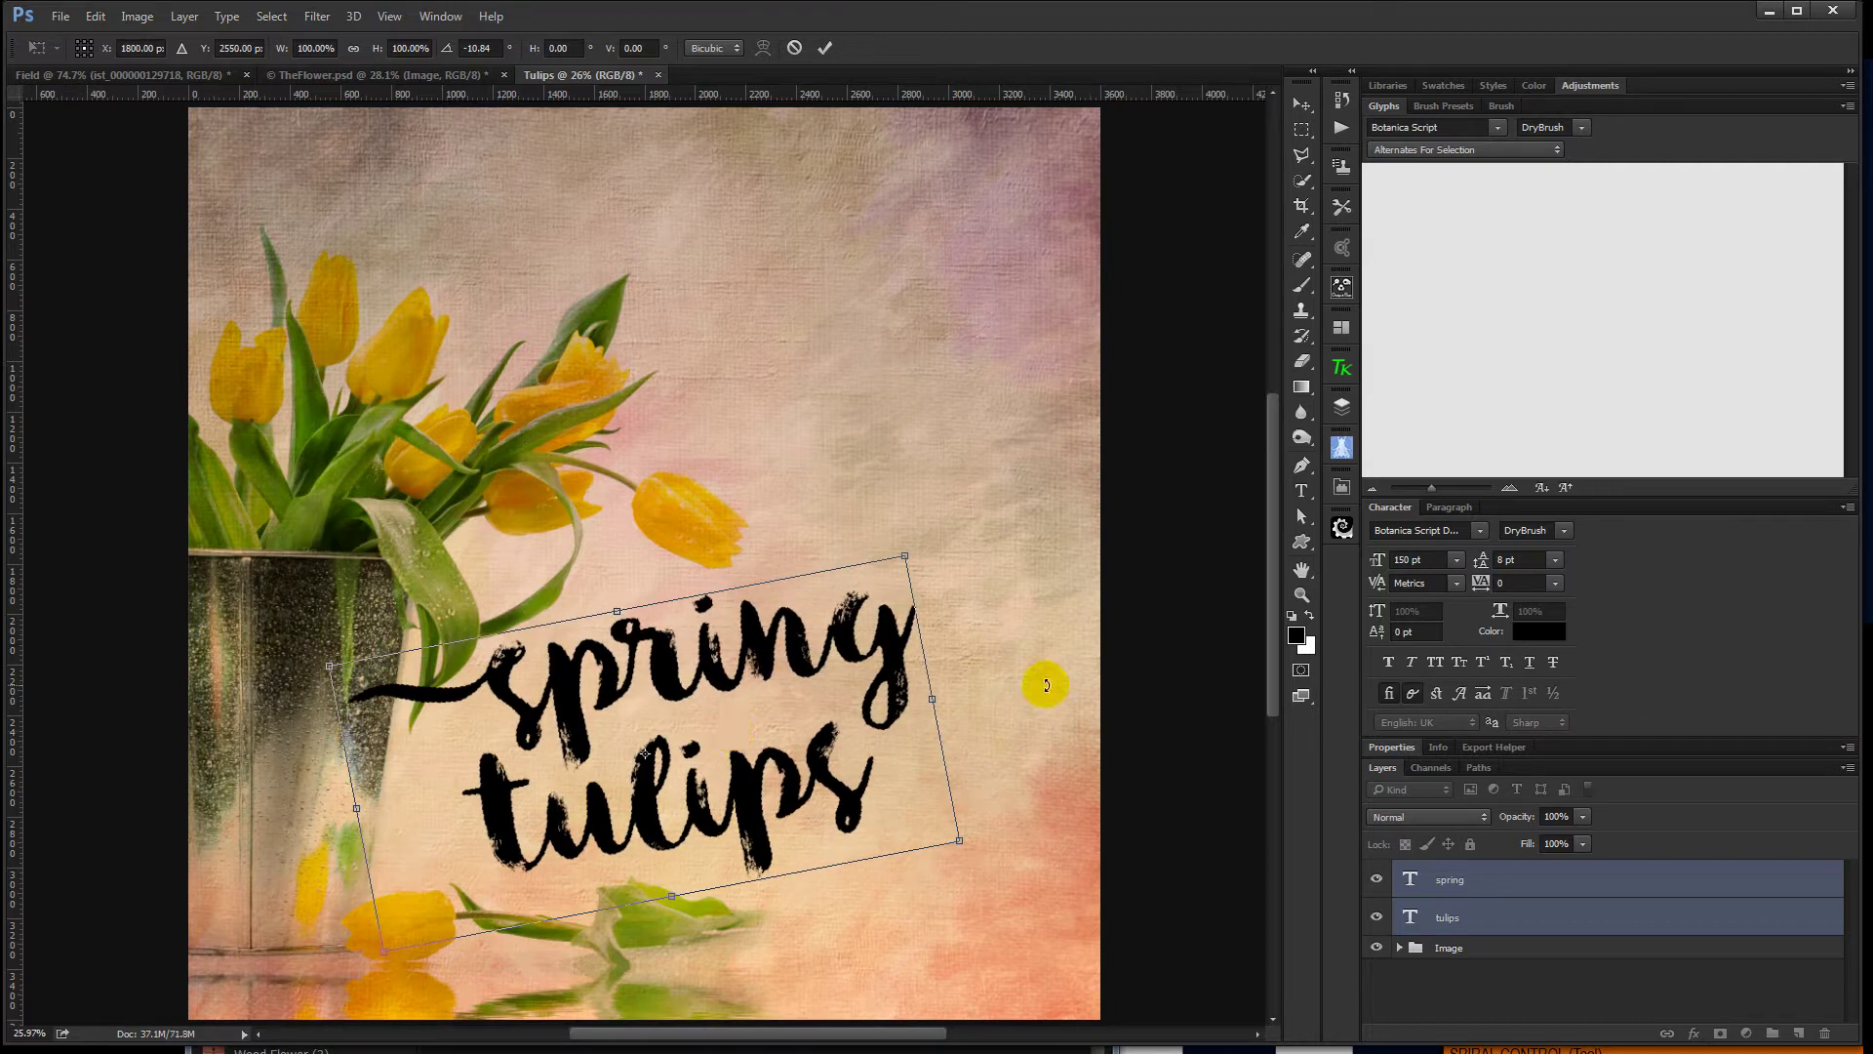
{"action": "key", "text": "Return"}
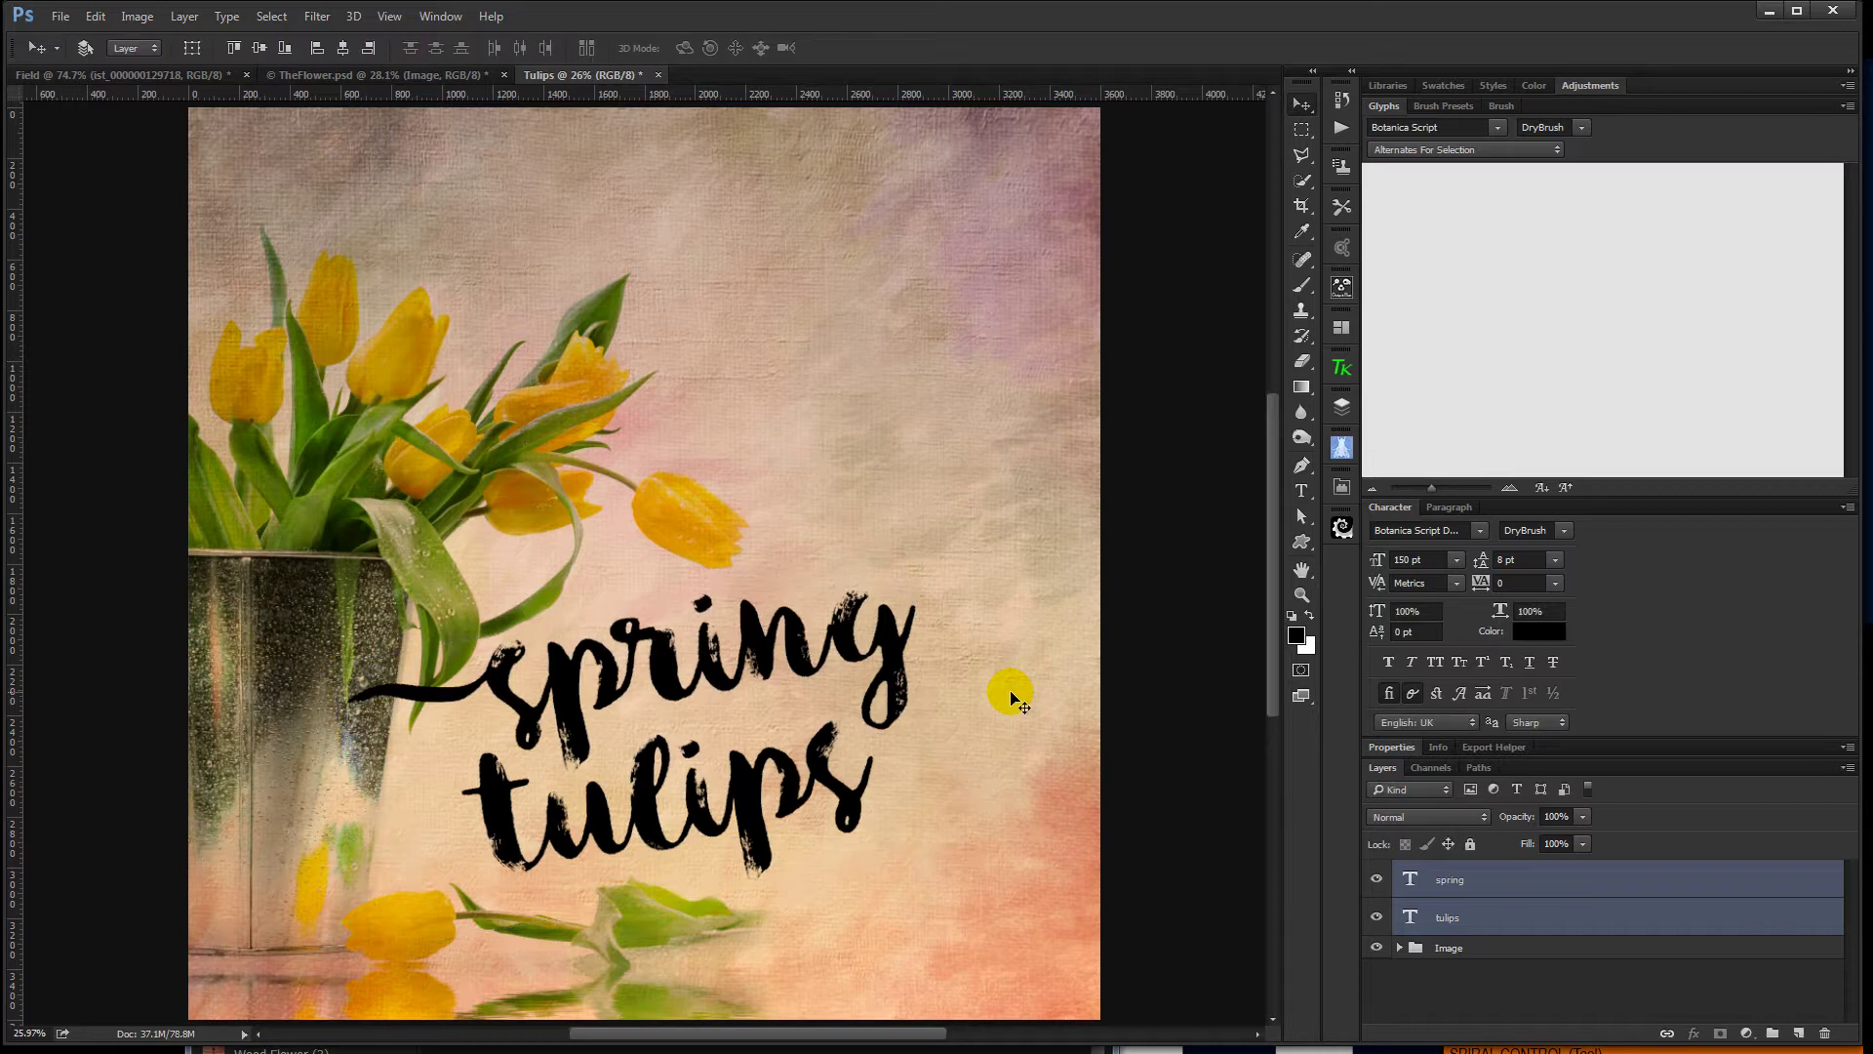
Set the blend mode of both the spring and tulips text layers to Overlay so the canvas texture shows through.
{"action": "left_click", "coordinate": [1009, 694]}
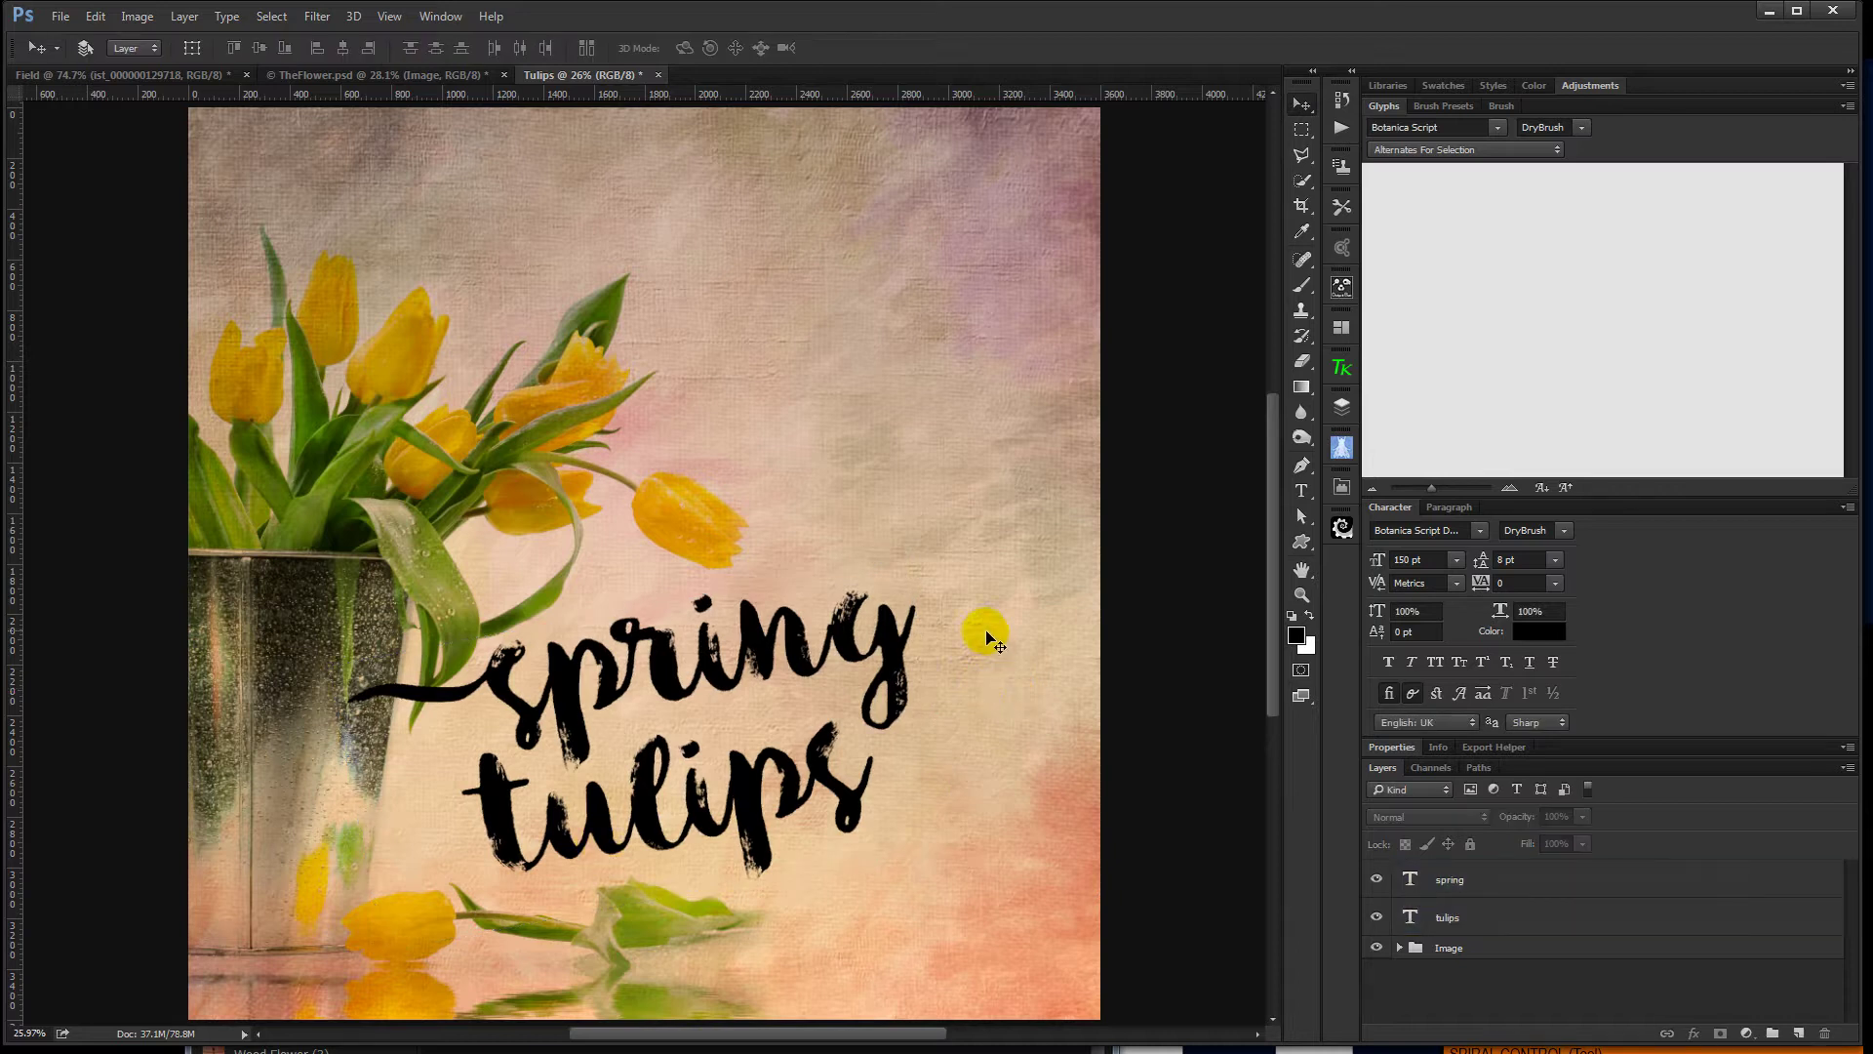
{"action": "key", "text": "z"}
{"action": "left_click_drag", "start_coordinate": [693, 651], "coordinate": [798, 745]}
{"action": "key", "text": "v"}
{"action": "left_click", "coordinate": [839, 836]}
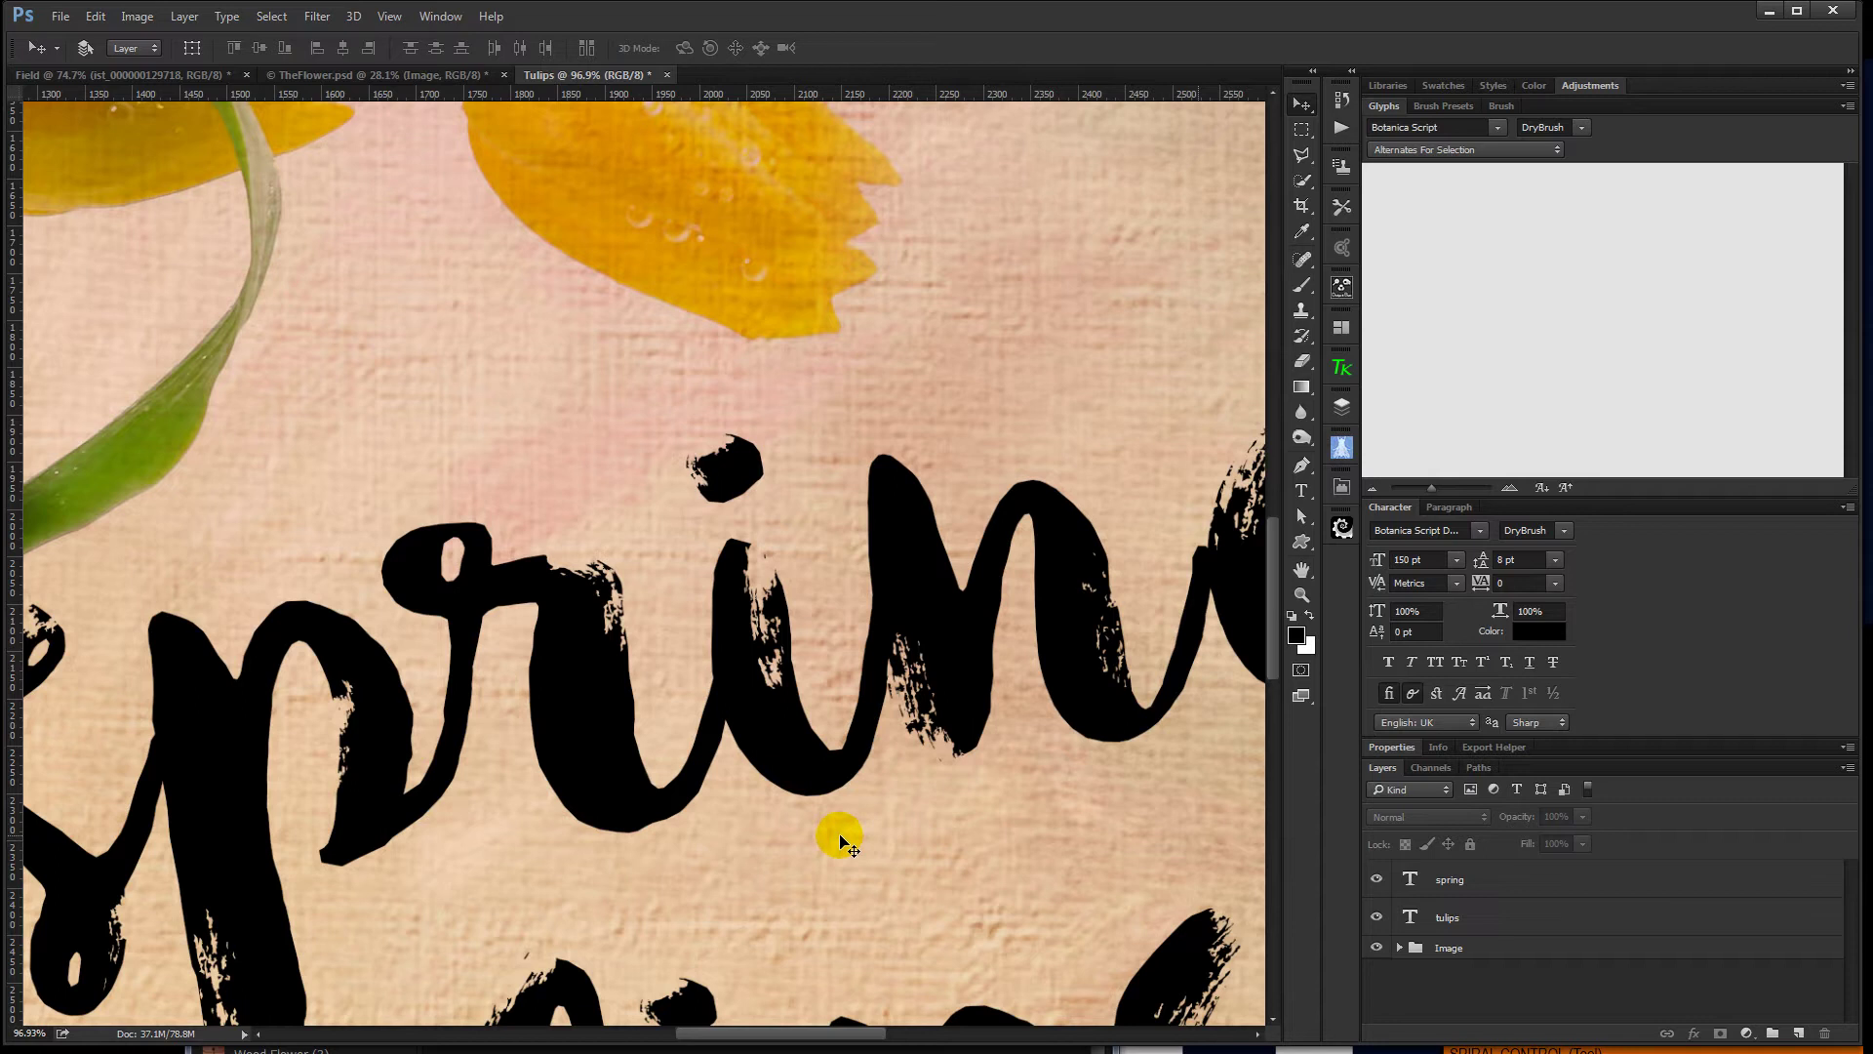
{"action": "left_click_drag", "start_coordinate": [838, 836], "coordinate": [926, 618]}
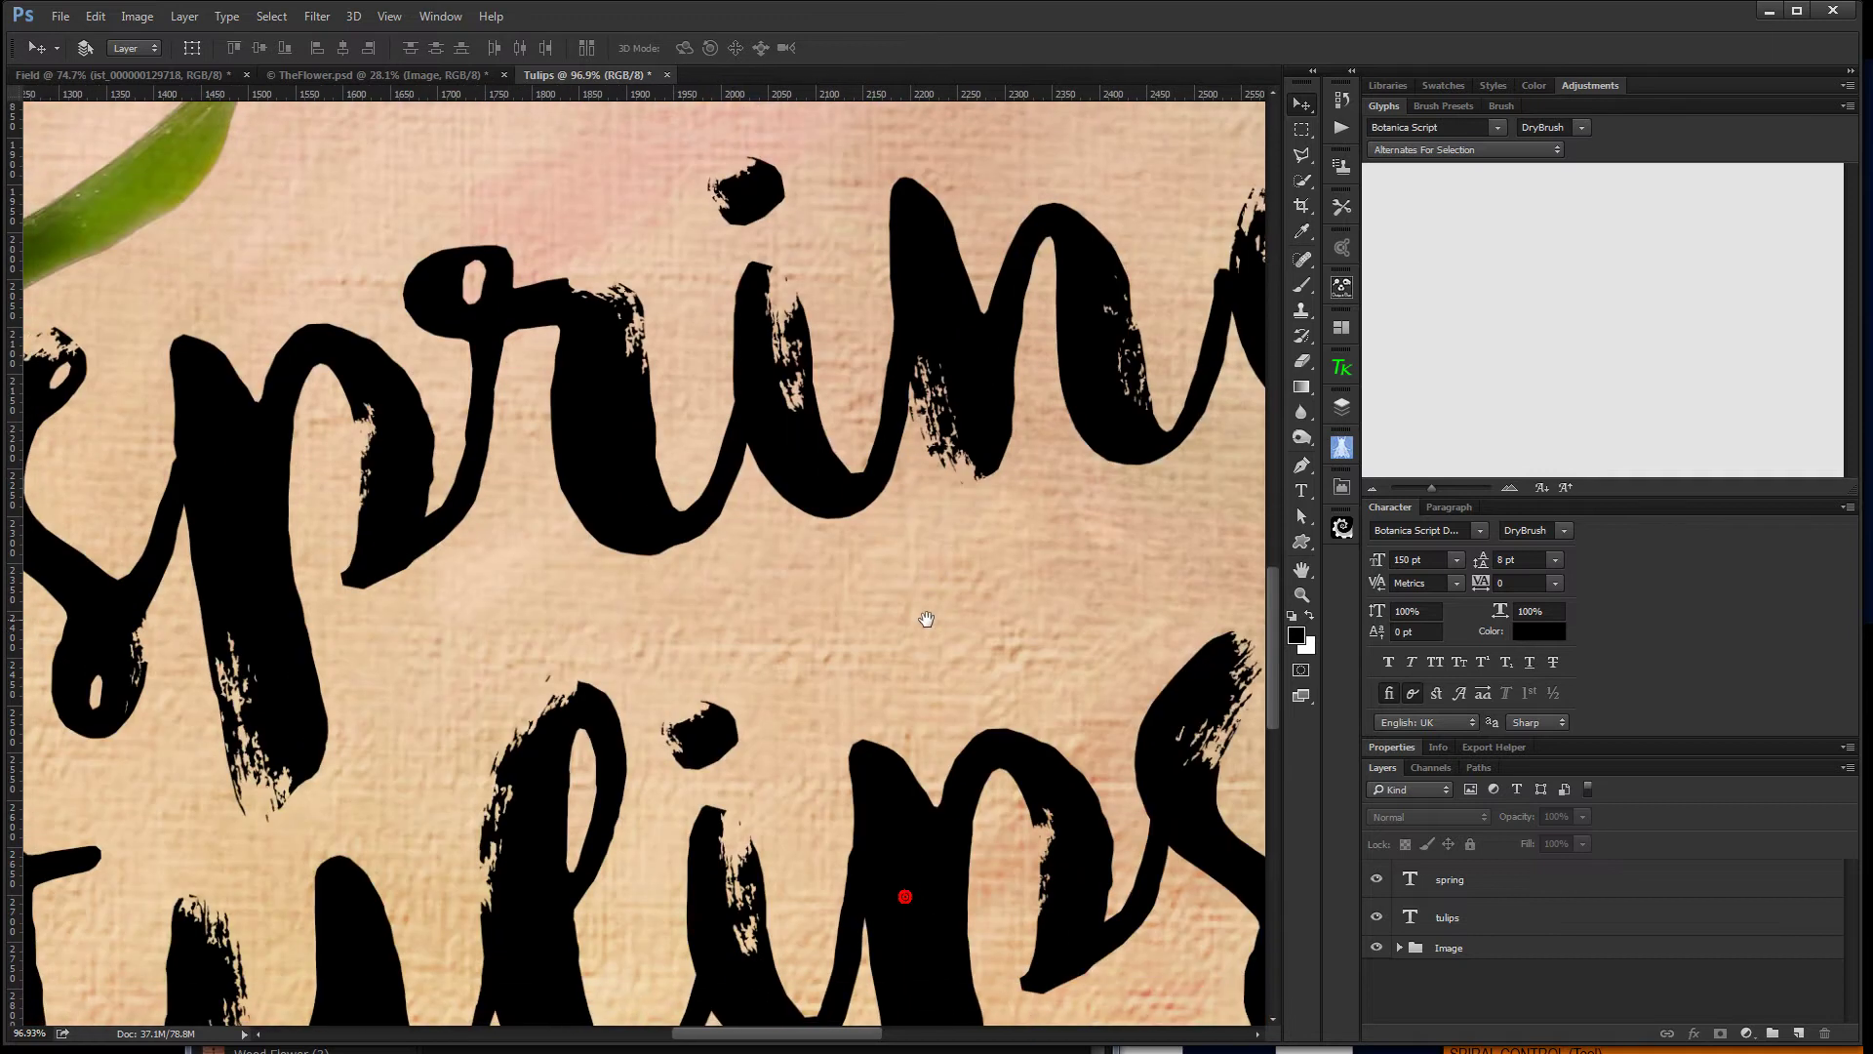
{"action": "left_click", "coordinate": [1516, 884]}
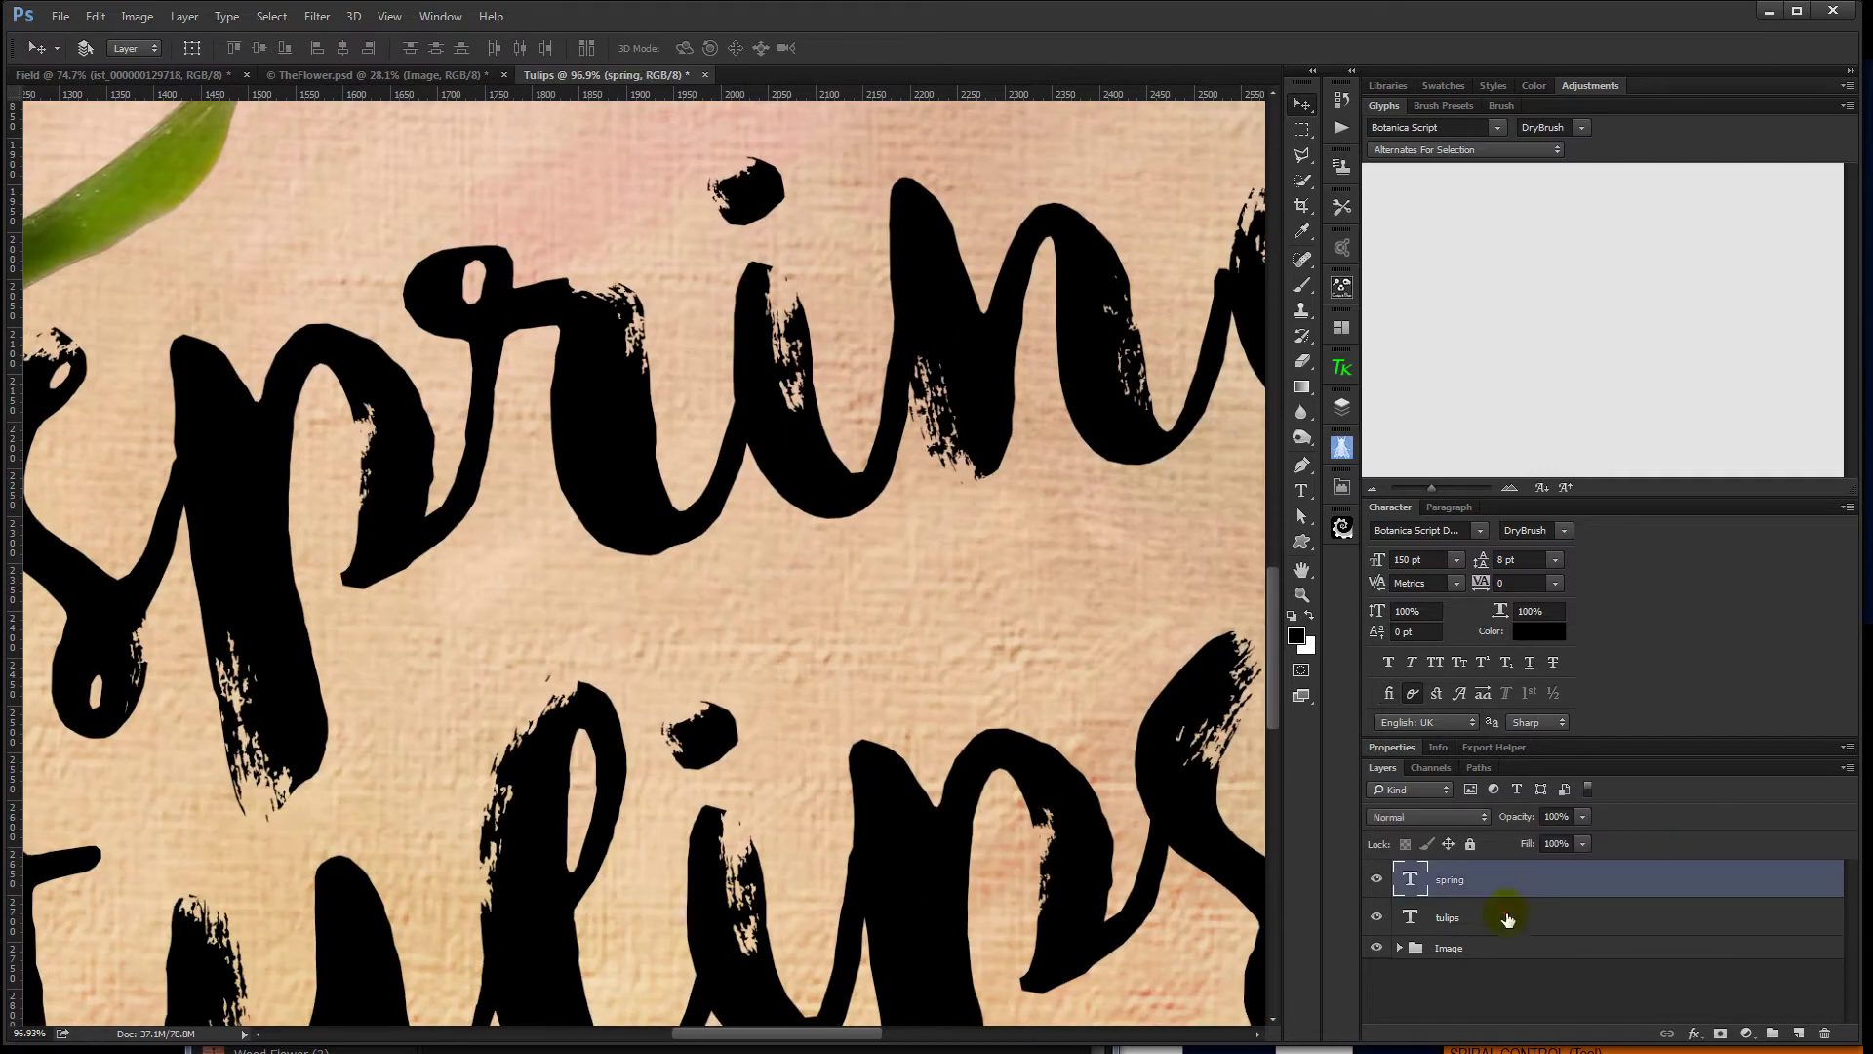
{"action": "left_click", "coordinate": [1506, 915], "text": "shift"}
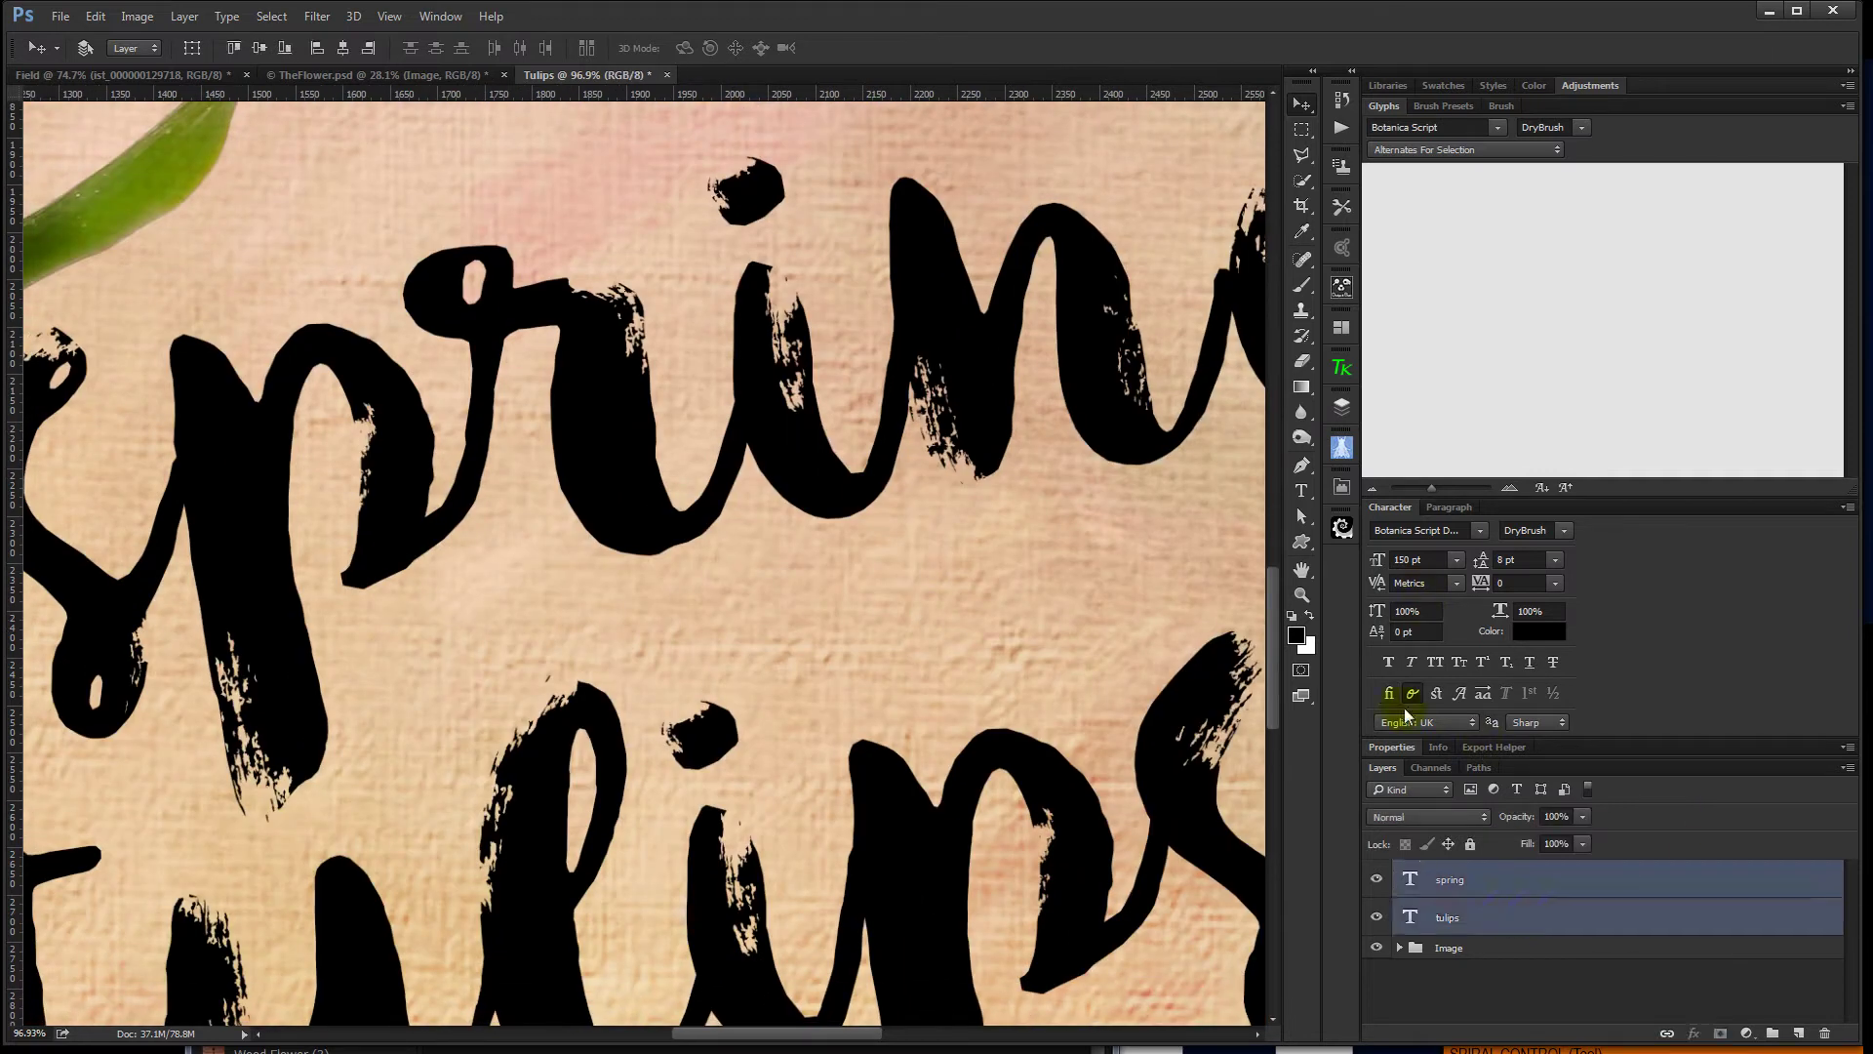
{"action": "left_click", "coordinate": [1424, 815]}
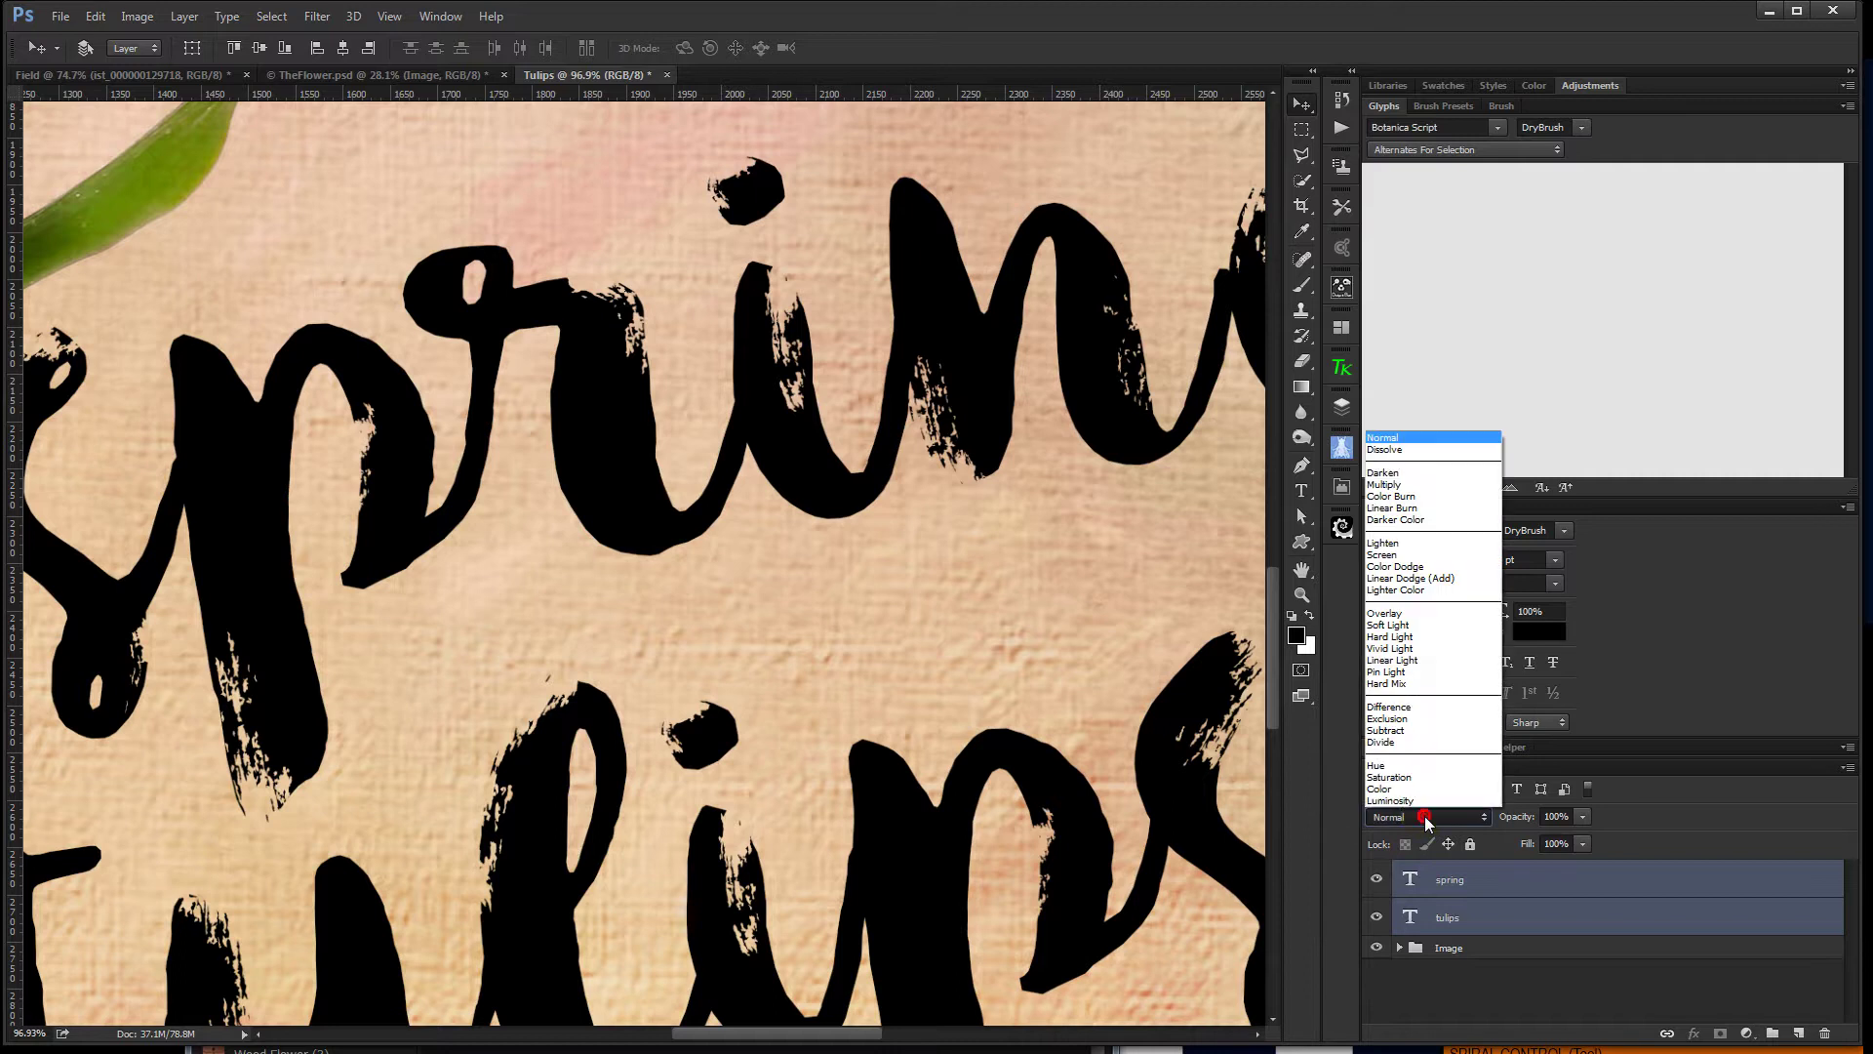
{"action": "left_click", "coordinate": [1439, 612]}
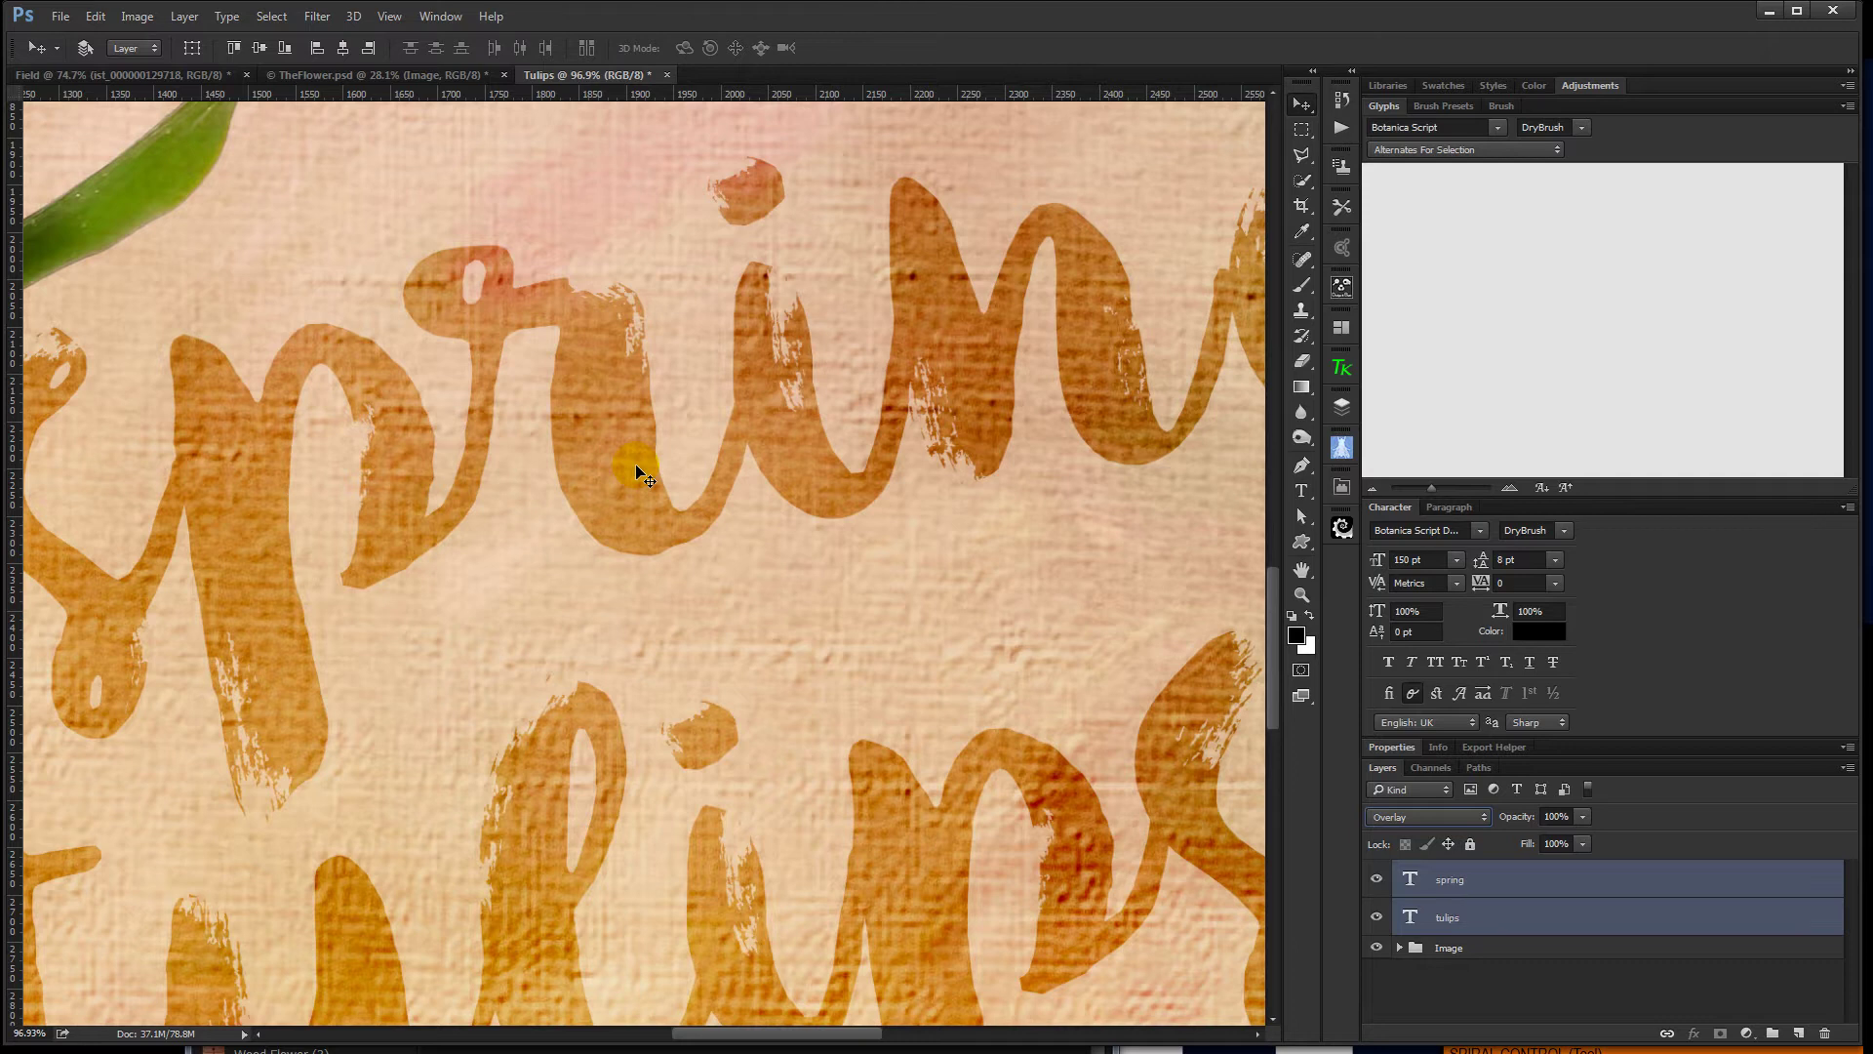
{"action": "key", "text": "ctrl+0"}
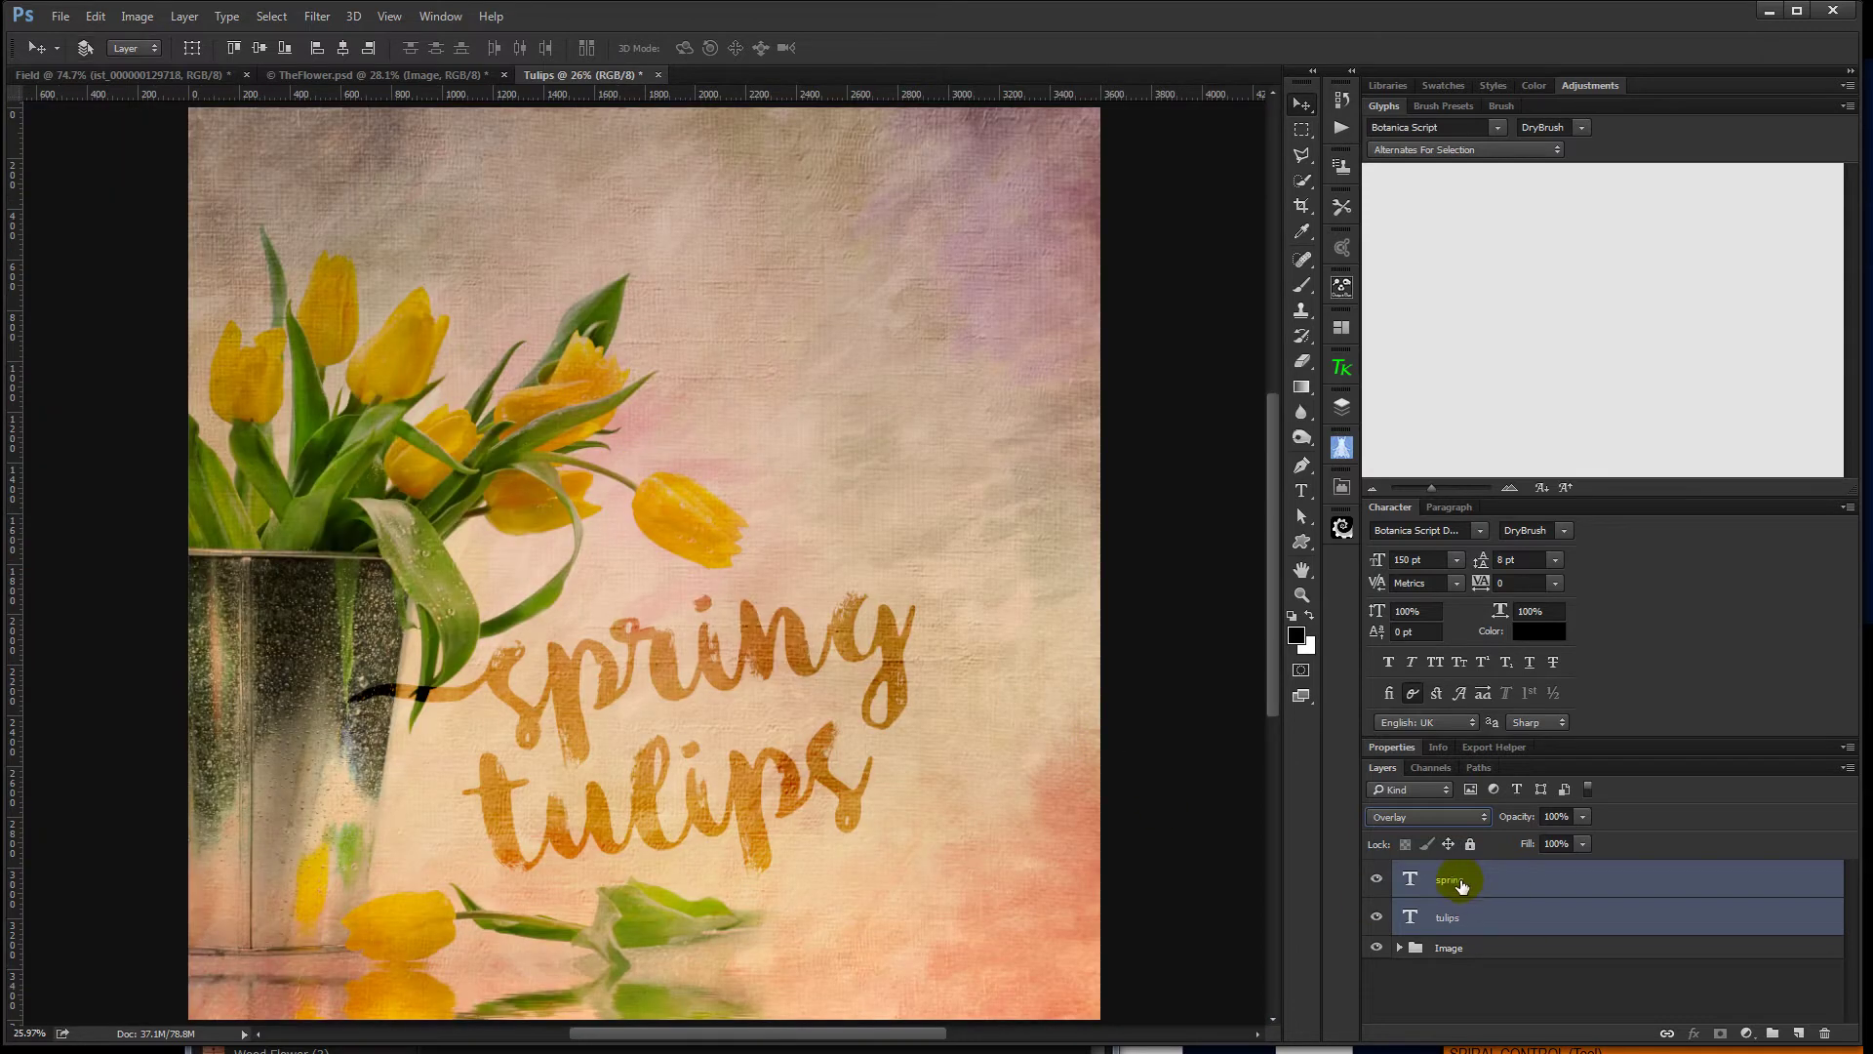
Group the spring and tulips text layers into a group named Text.
{"action": "left_click", "coordinate": [1502, 879]}
{"action": "left_click", "coordinate": [1500, 920], "text": "shift"}
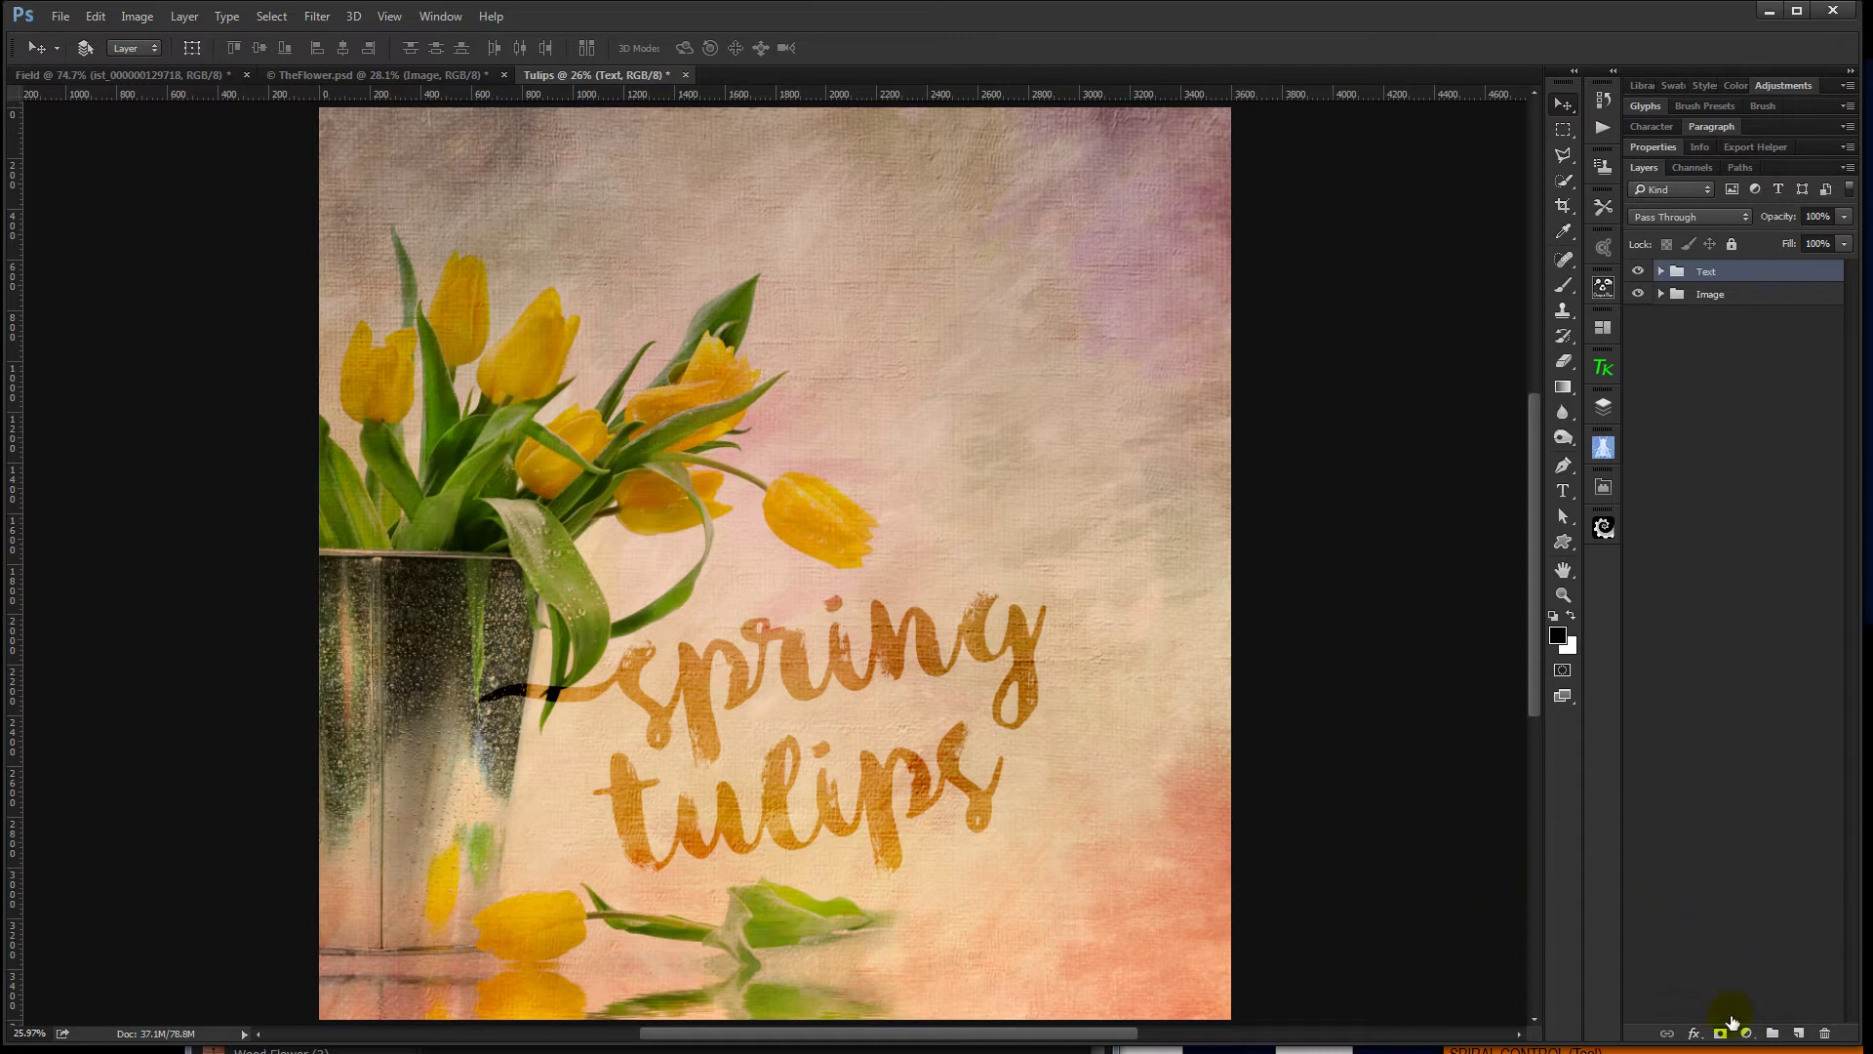
Add a black Solid Color fill layer clipped to the Text group and set its blend mode to Color.
{"action": "left_click", "coordinate": [1746, 1037]}
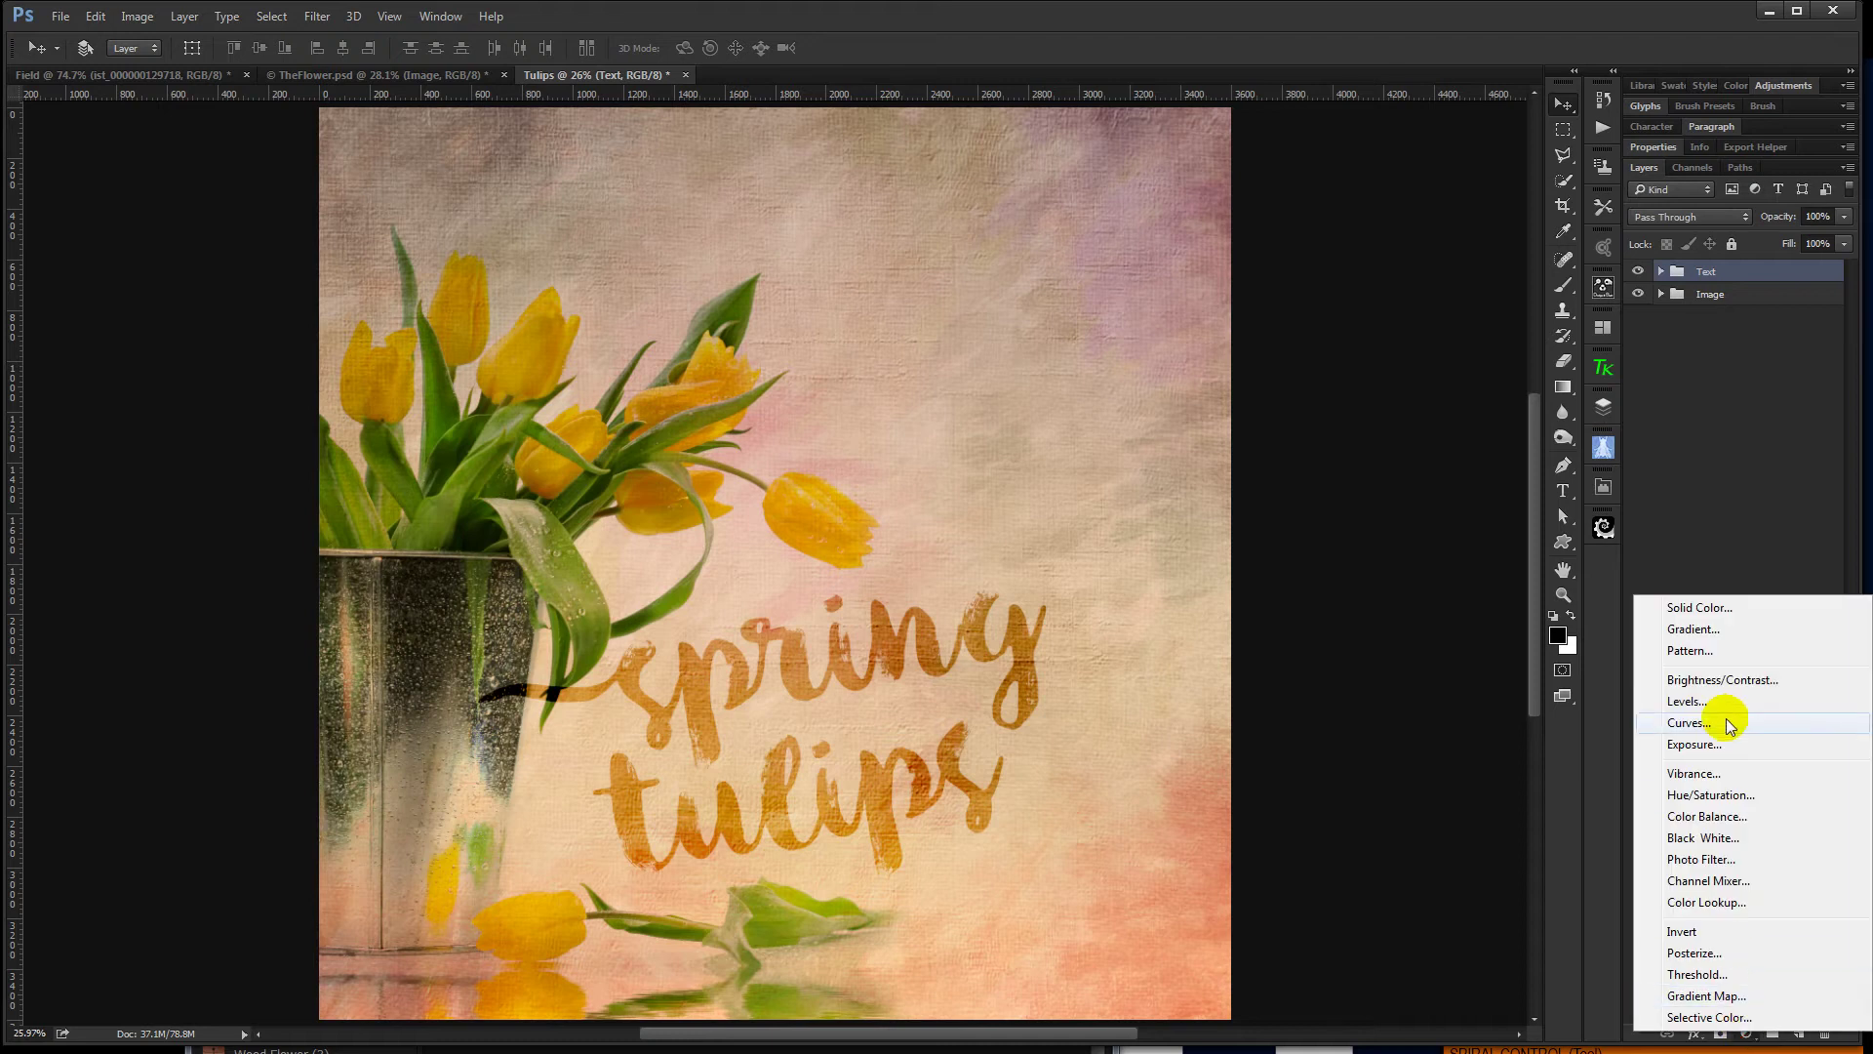
{"action": "left_click", "coordinate": [1717, 612]}
{"action": "left_click", "coordinate": [1699, 126]}
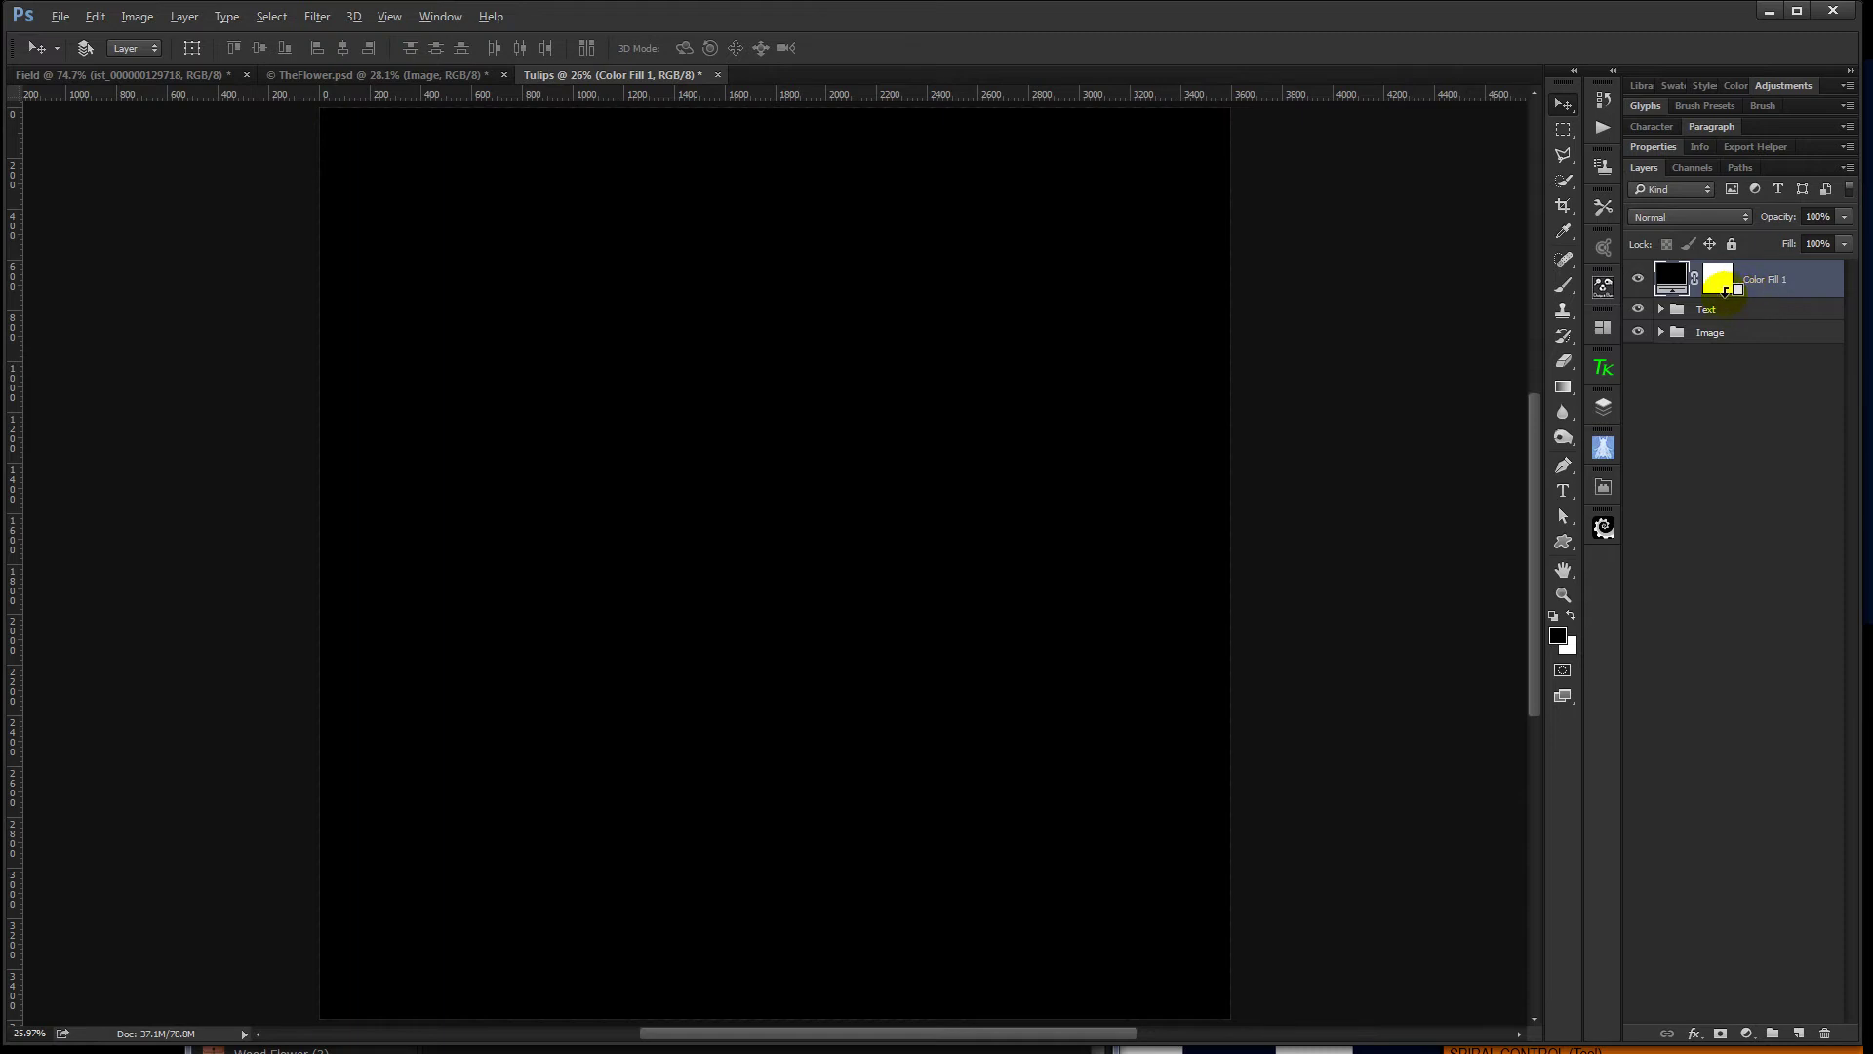
{"action": "left_click", "coordinate": [1725, 292], "text": "alt"}
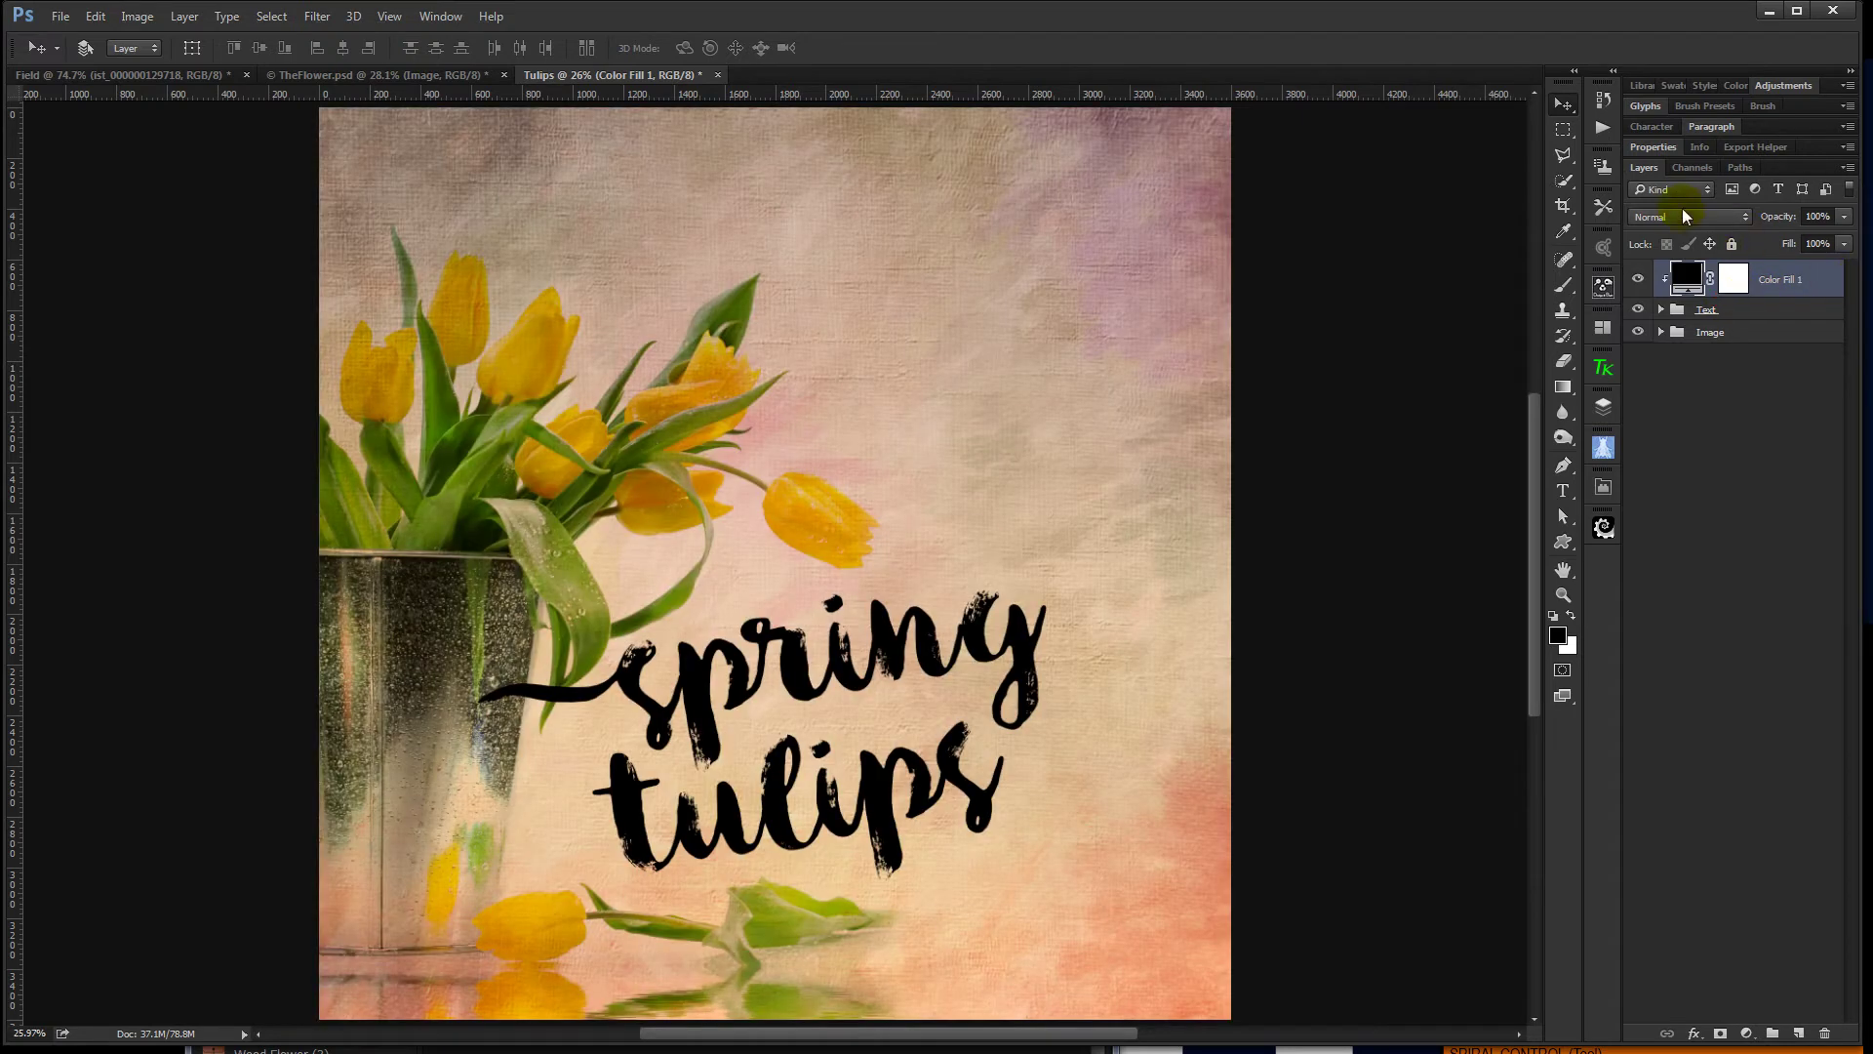
{"action": "left_click", "coordinate": [1681, 212]}
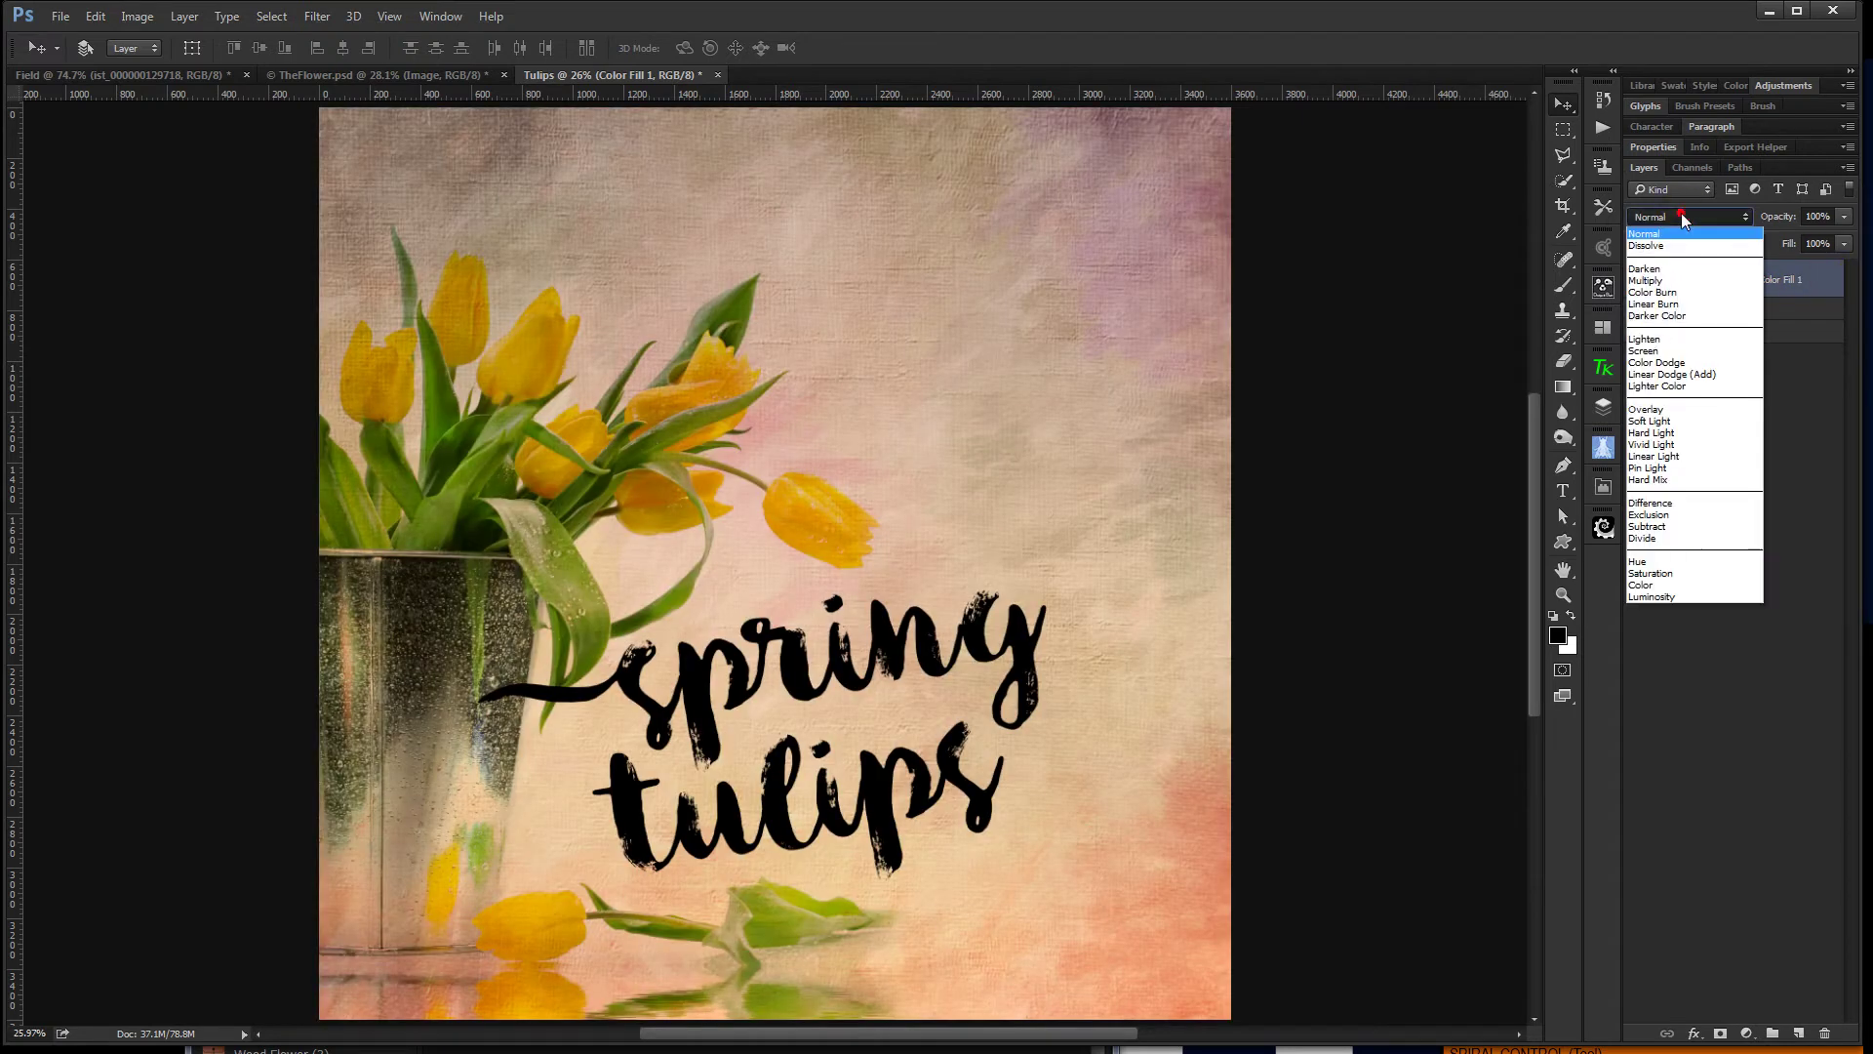
{"action": "left_click", "coordinate": [1669, 581]}
Try yellow and green colors sampled from the tulips and leaves for the fill layer, and set its color to 8a9122.
{"action": "double_click", "coordinate": [1688, 280]}
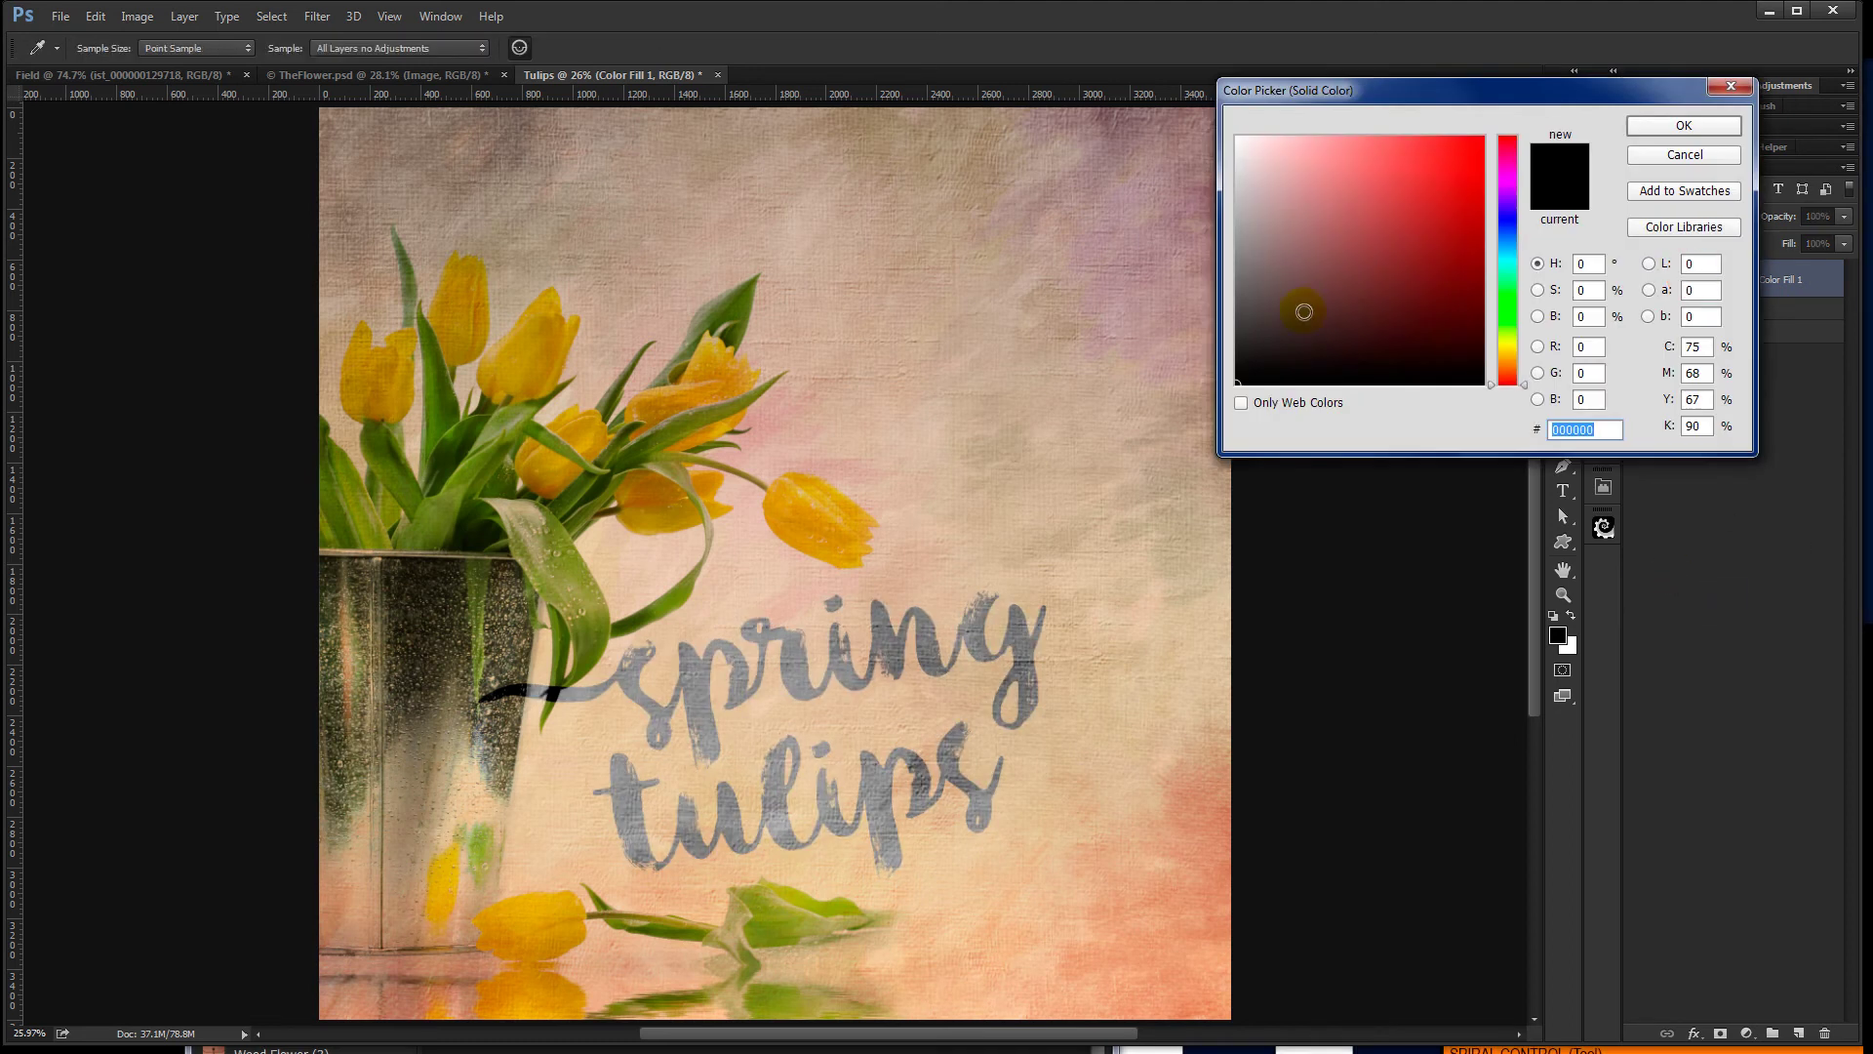
{"action": "left_click", "coordinate": [780, 509]}
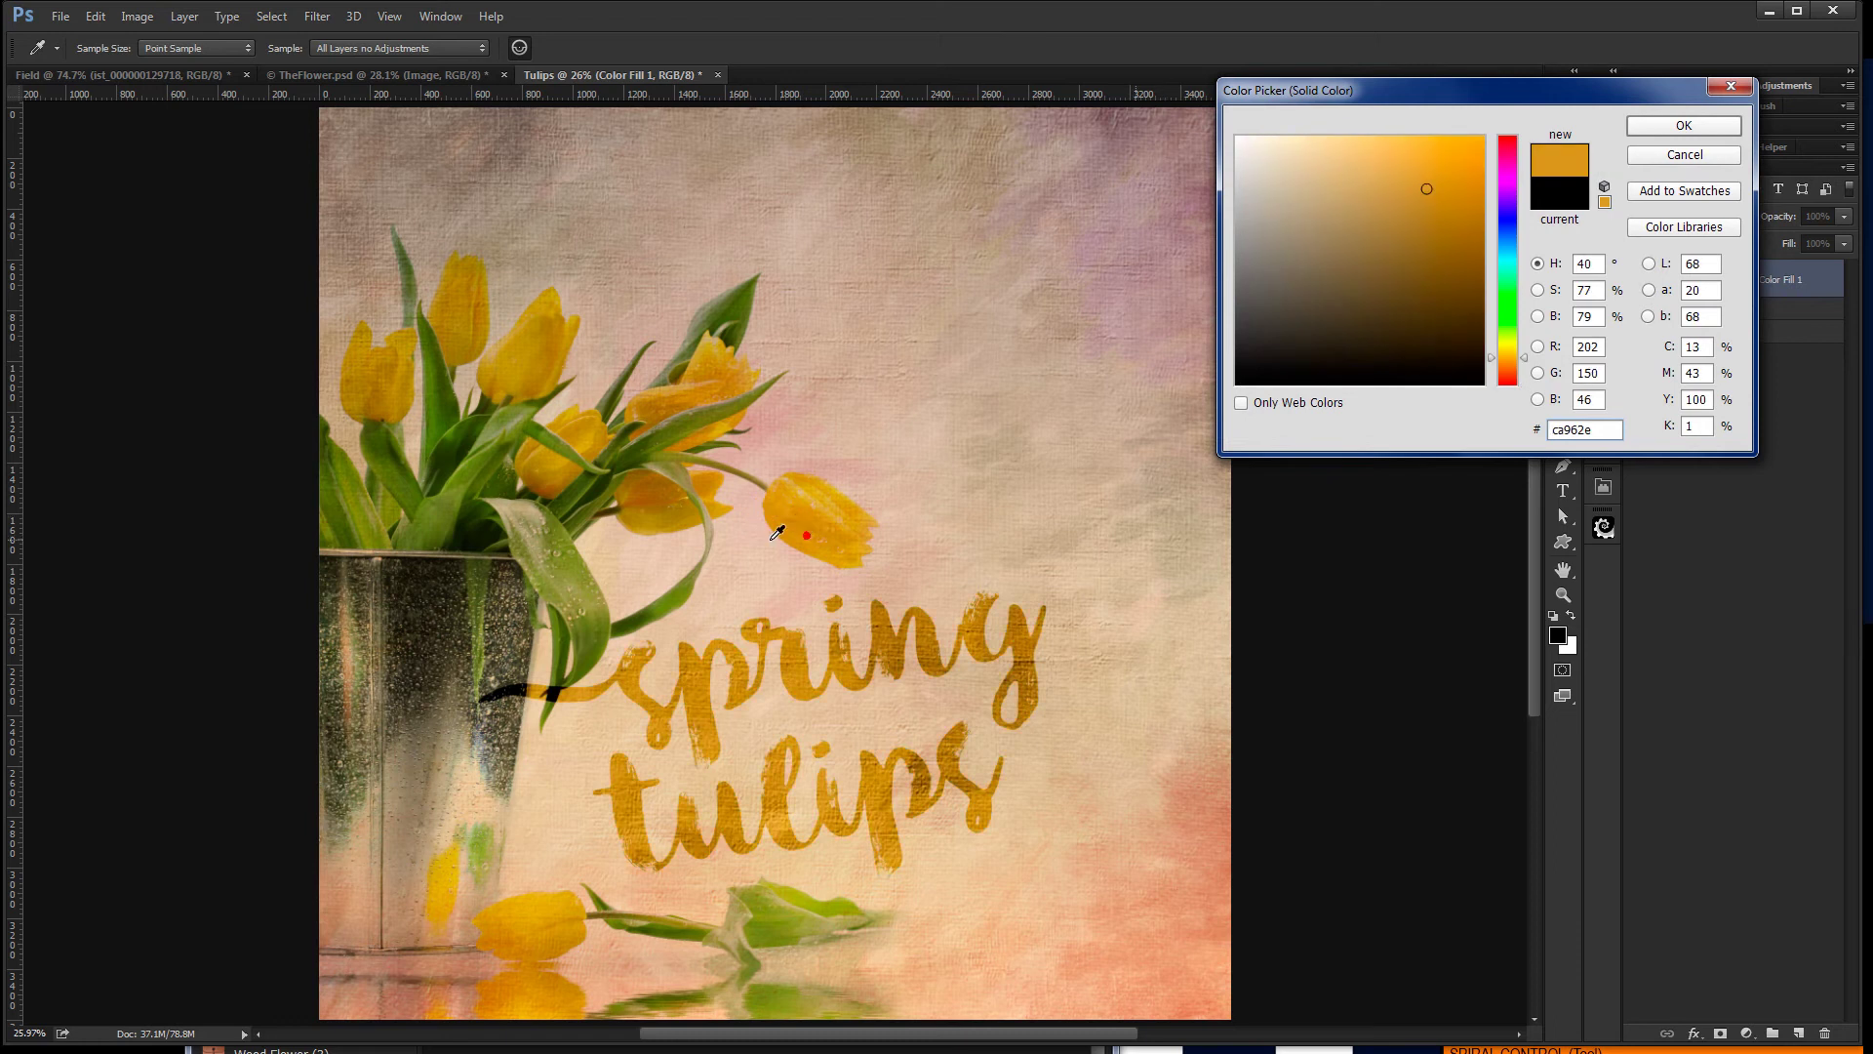
{"action": "left_click", "coordinate": [553, 542]}
{"action": "left_click", "coordinate": [507, 508]}
{"action": "left_click", "coordinate": [467, 507]}
{"action": "left_click", "coordinate": [458, 505]}
{"action": "left_click", "coordinate": [454, 483]}
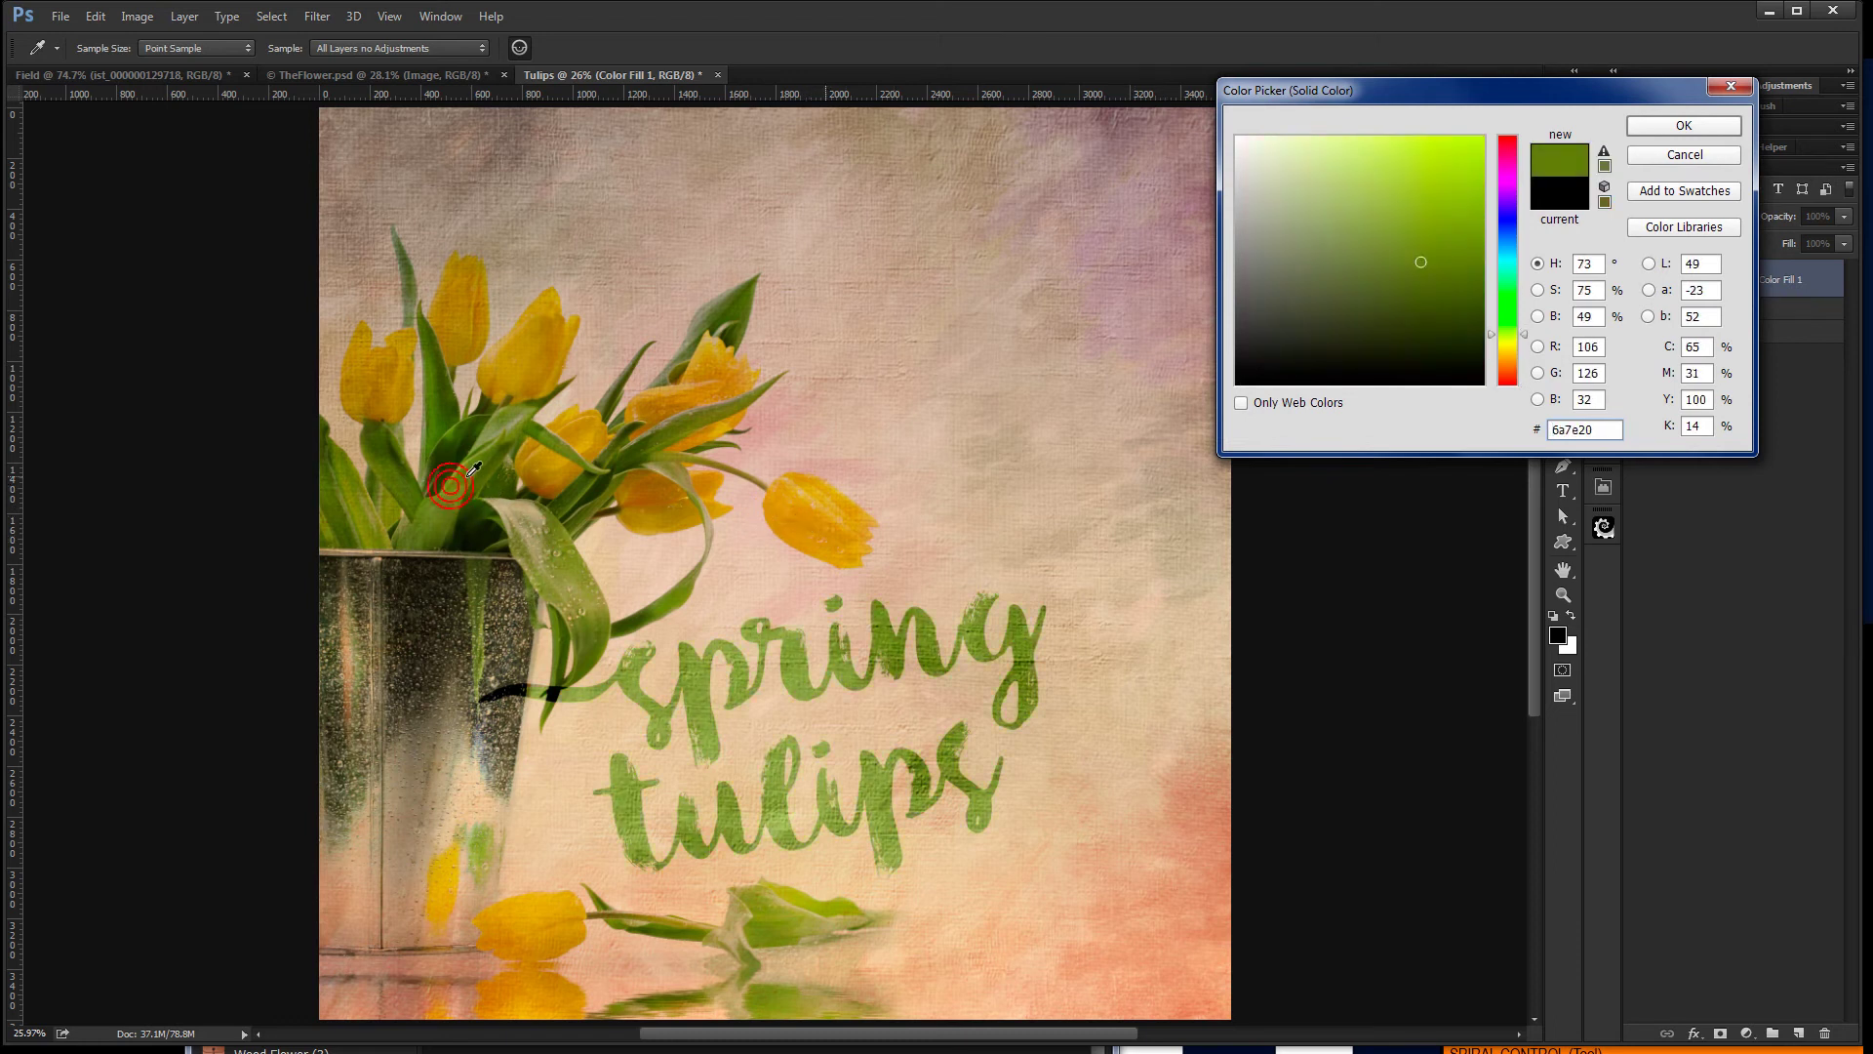
{"action": "left_click_drag", "start_coordinate": [1600, 429], "coordinate": [1408, 426]}
{"action": "type", "text": "8a9122"}
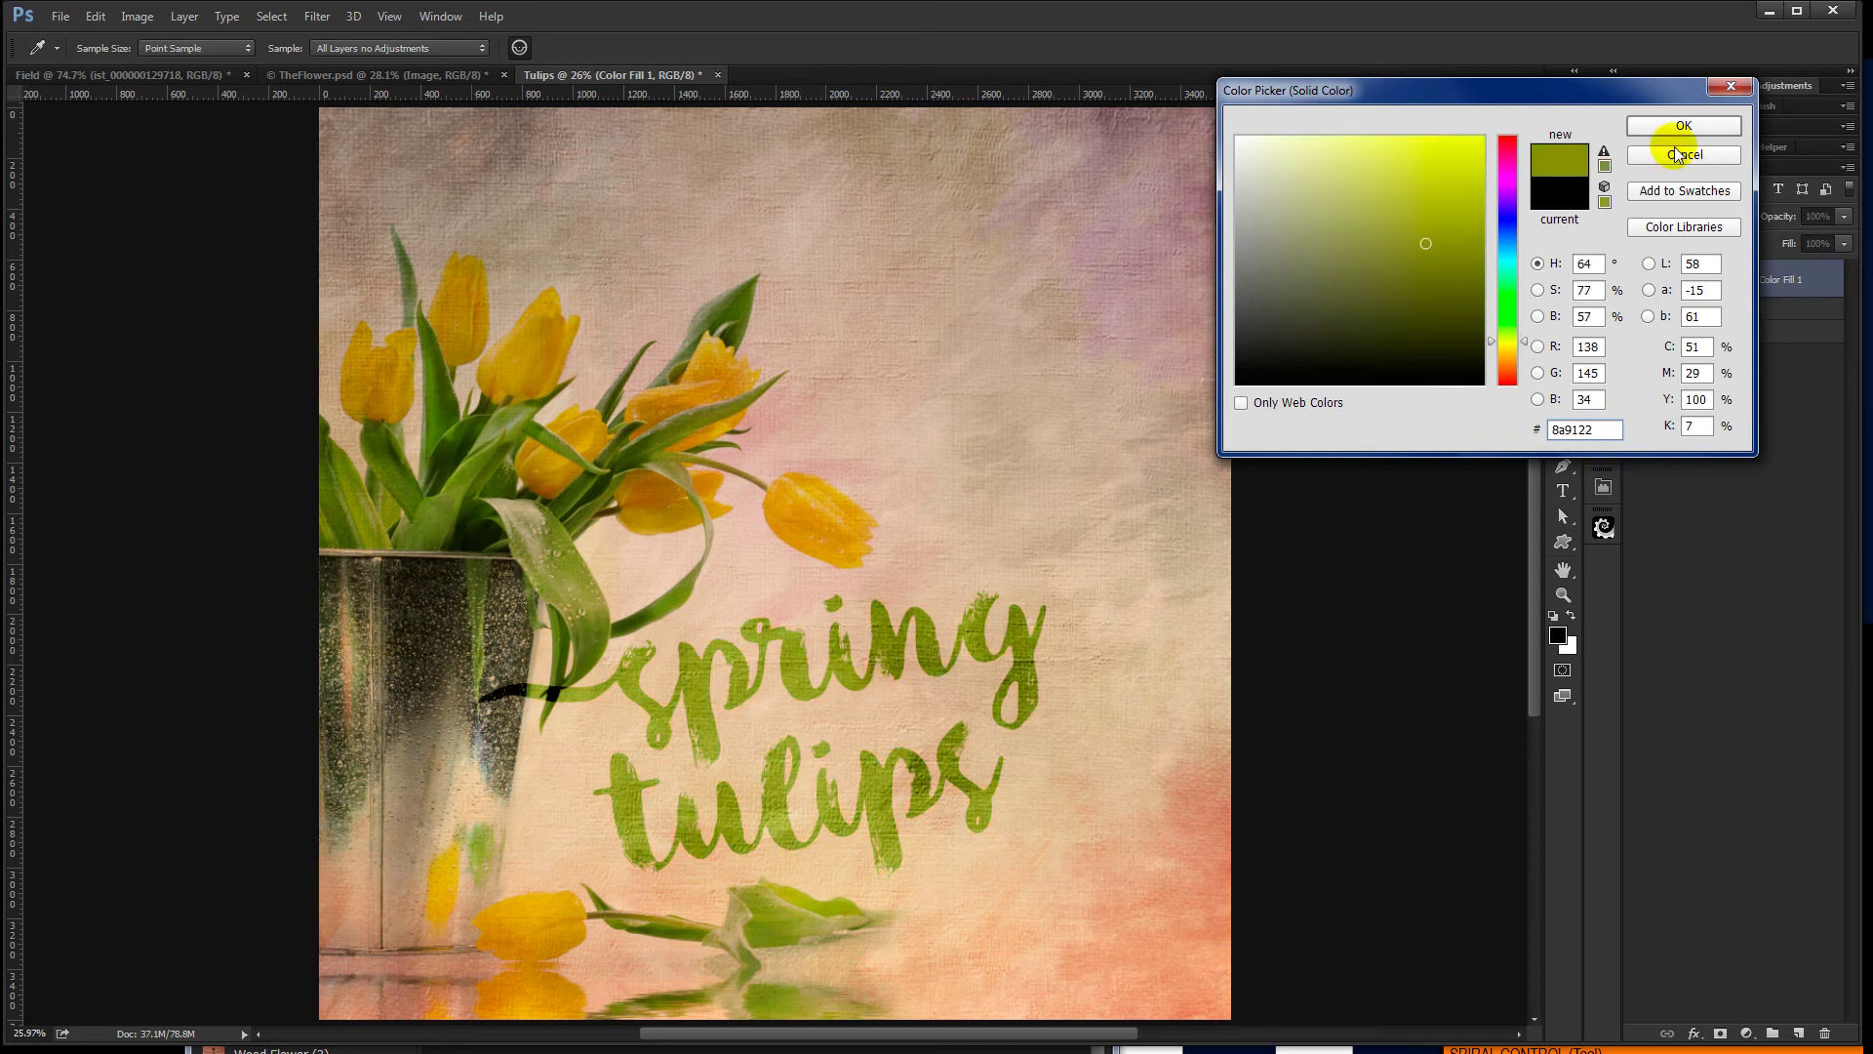
{"action": "left_click", "coordinate": [1705, 128]}
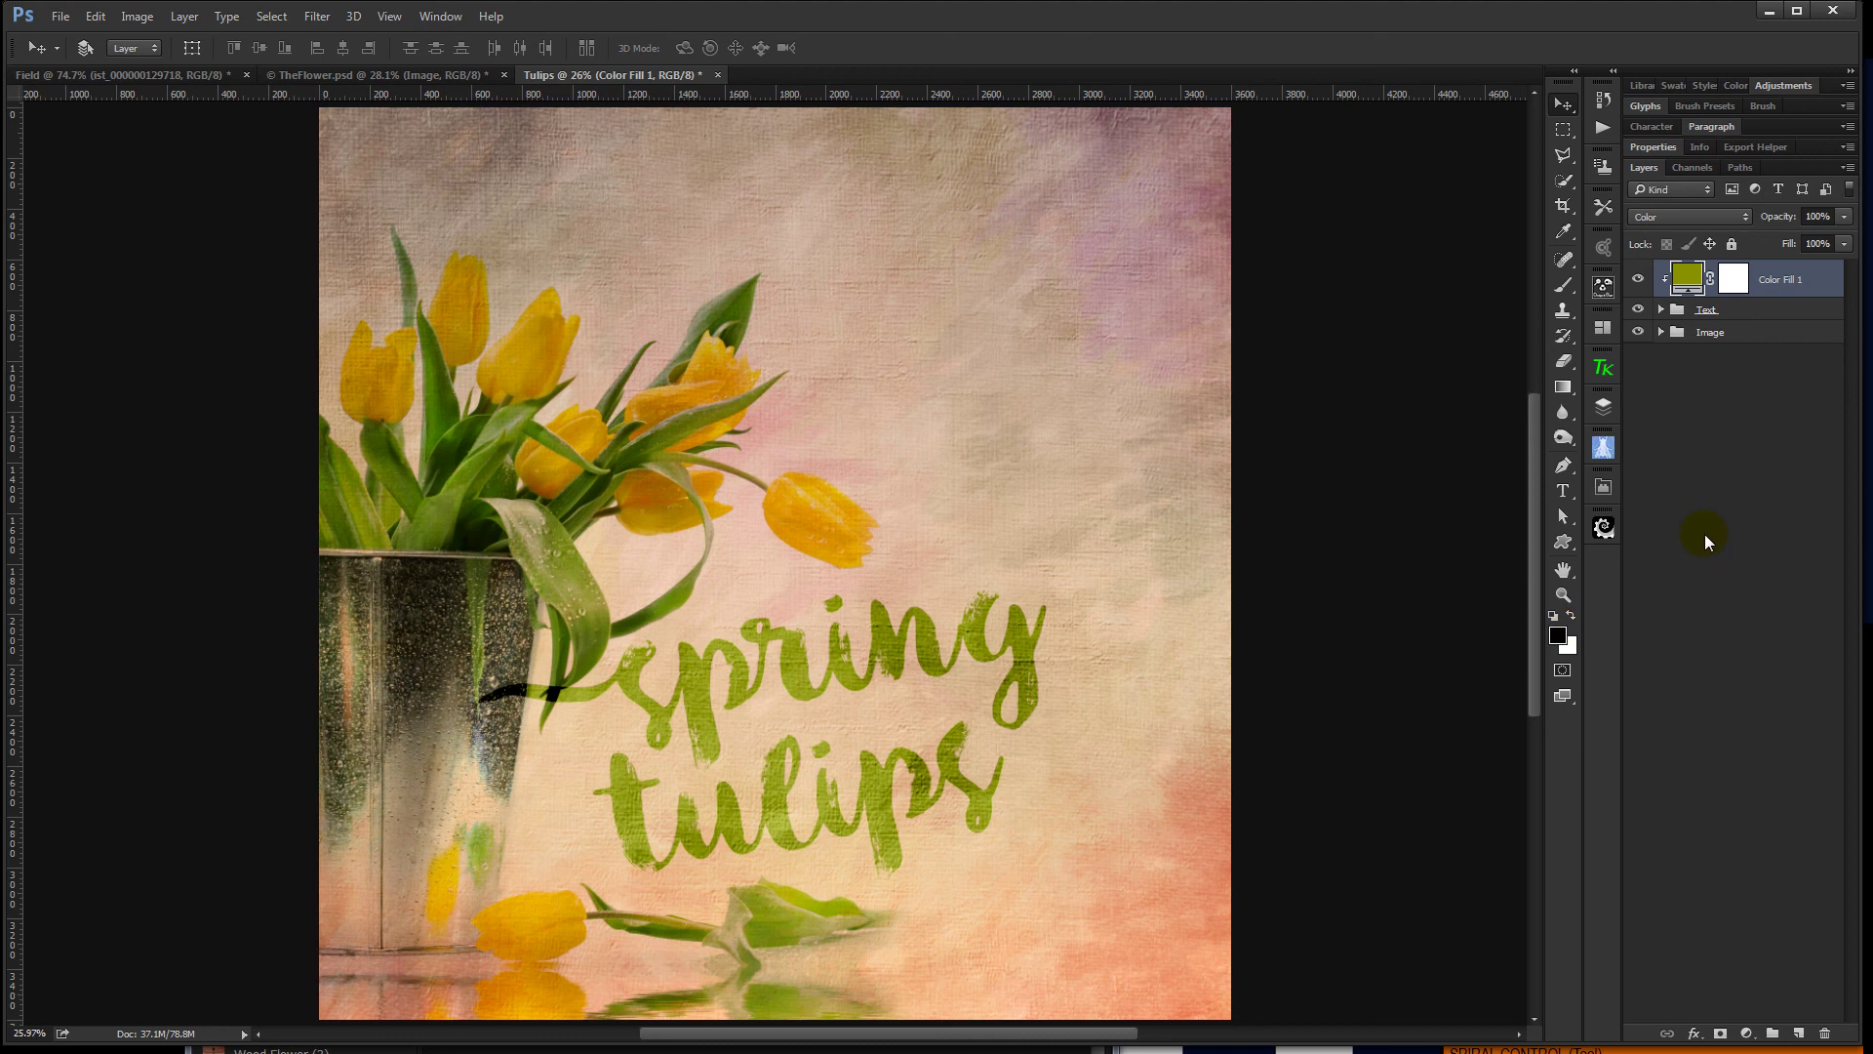